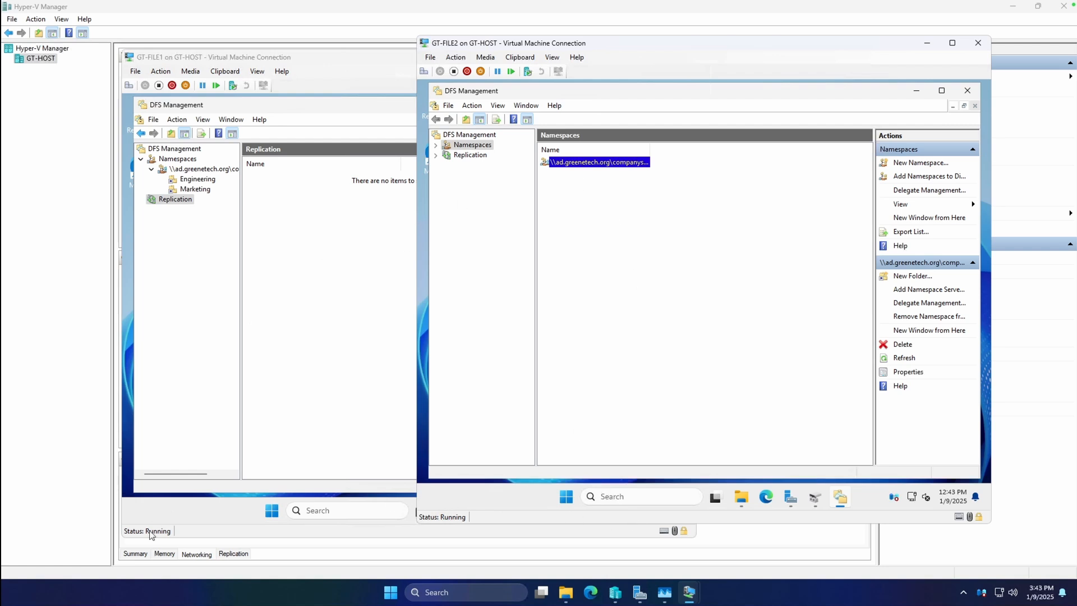
Step: Start adding roles and features on GT-FILE1, keeping the default installation type and GT-FILE1 as the destination server
{"action": "left_click", "coordinate": [201, 510]}
{"action": "left_click", "coordinate": [496, 511]}
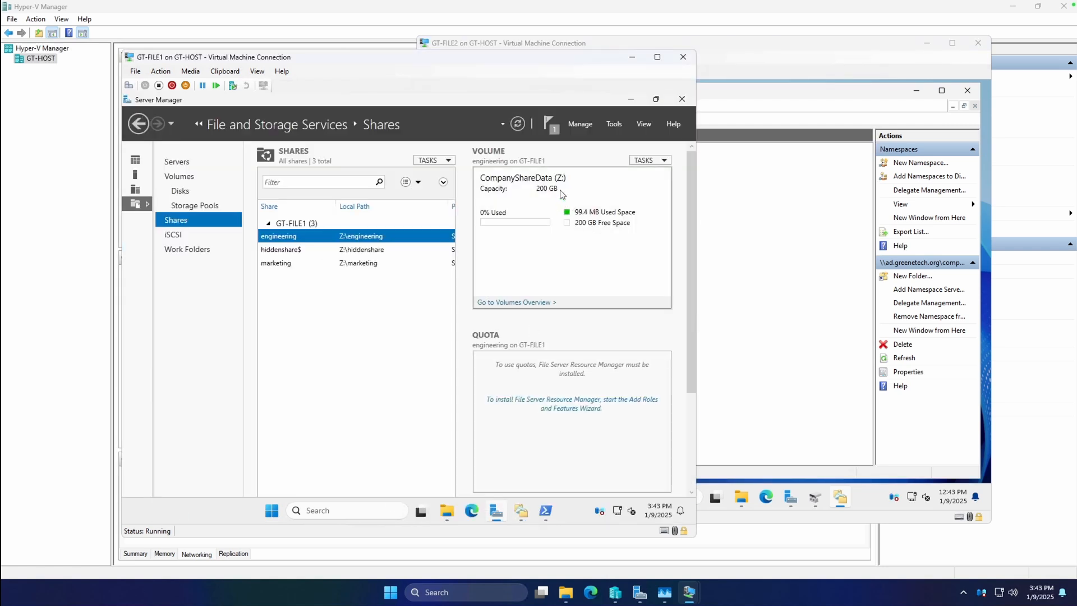
{"action": "left_click", "coordinate": [580, 124]}
{"action": "left_click", "coordinate": [605, 138]}
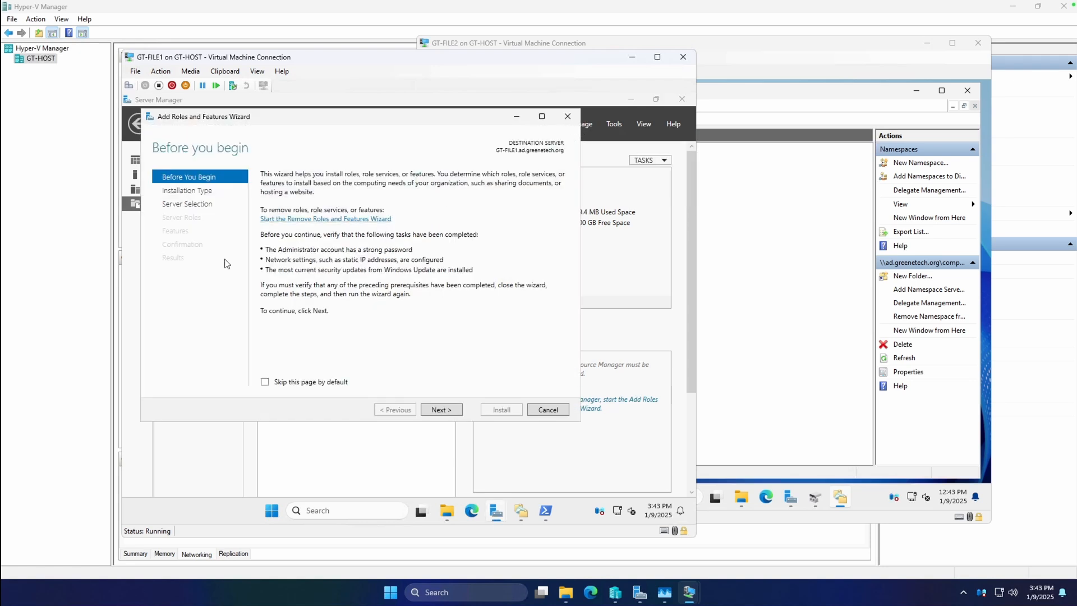
{"action": "left_click", "coordinate": [442, 411]}
{"action": "left_click", "coordinate": [440, 412]}
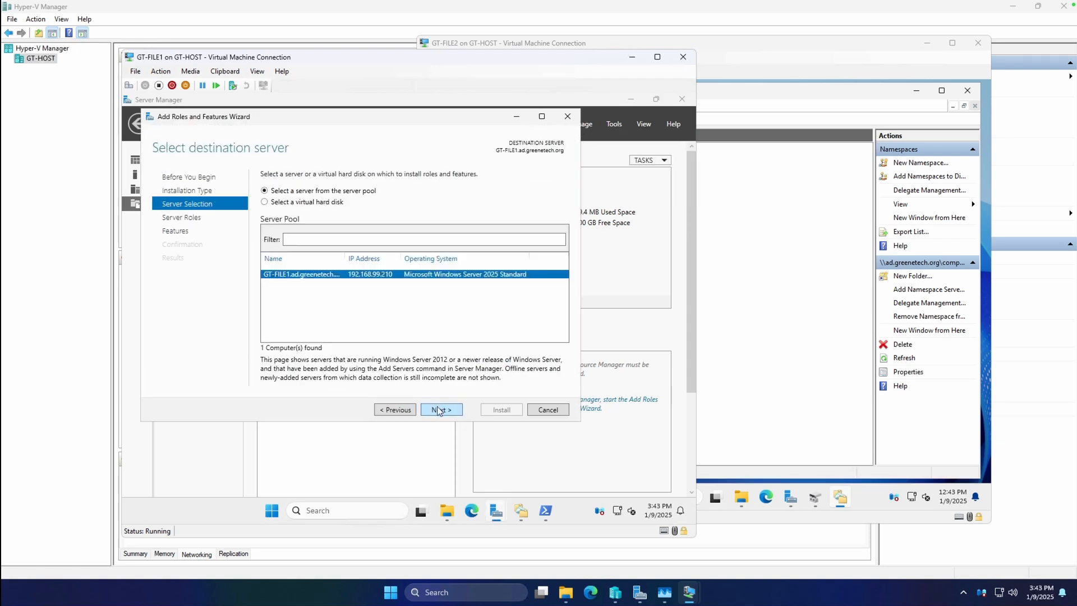
{"action": "left_click", "coordinate": [439, 410]}
Step: Select the DFS Replication role service under File and iSCSI Services for GT-FILE1, adding no extra features
{"action": "left_click", "coordinate": [267, 290]}
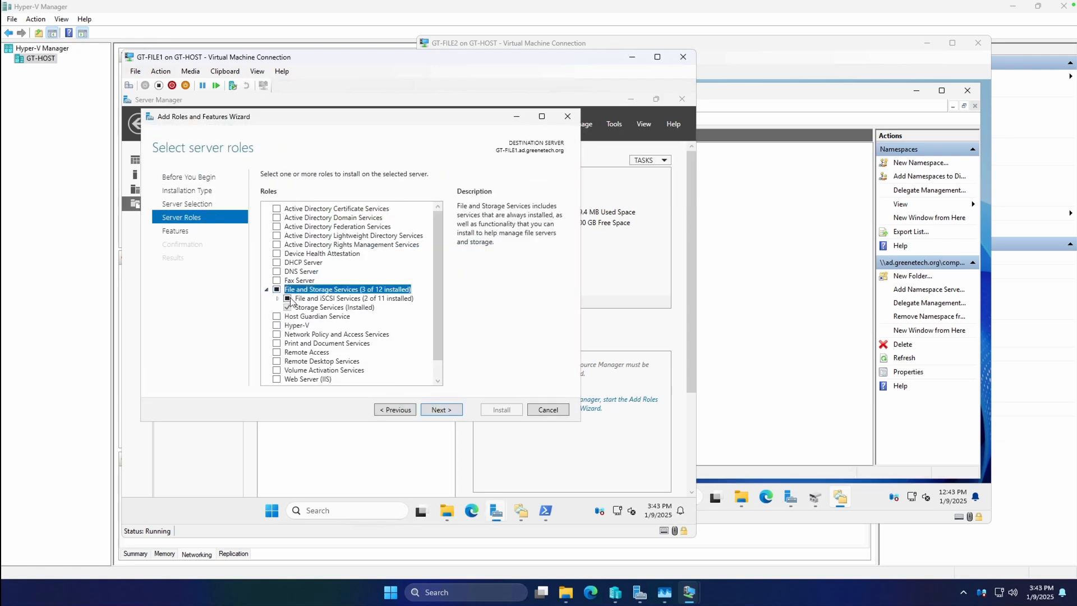
{"action": "left_click", "coordinate": [277, 299]}
{"action": "scroll", "coordinate": [300, 319], "scroll_direction": "down", "scroll_amount": 1}
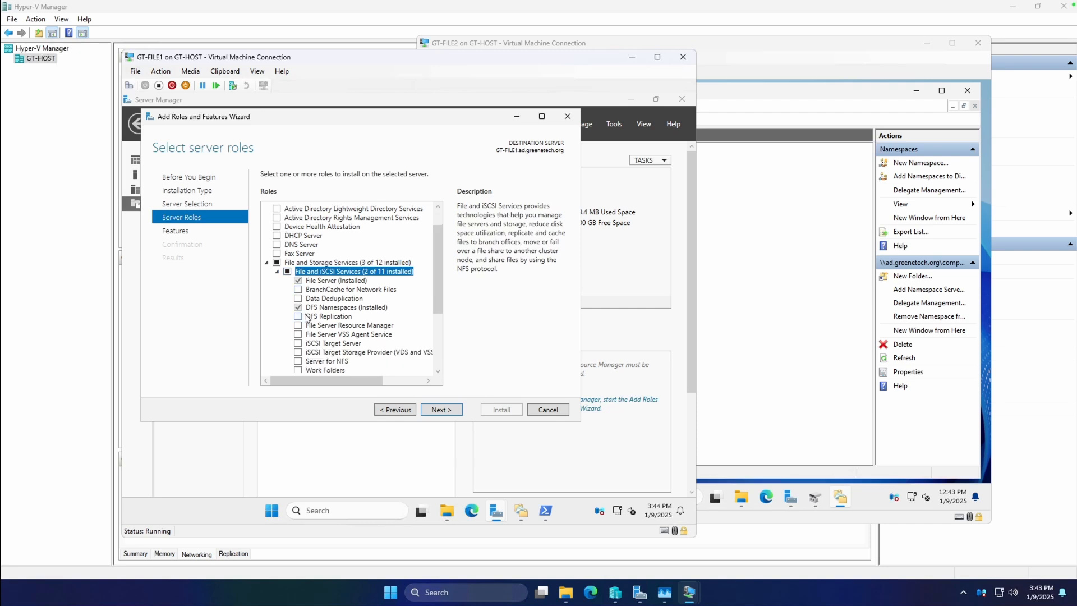
{"action": "left_click", "coordinate": [298, 317]}
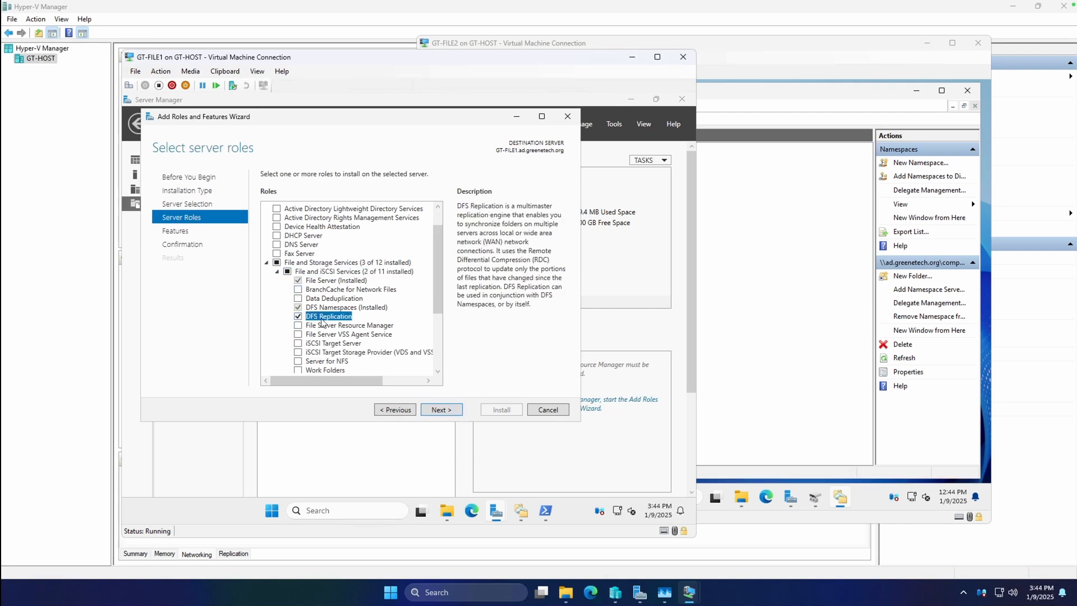
{"action": "left_click", "coordinate": [437, 413]}
{"action": "left_click", "coordinate": [442, 413]}
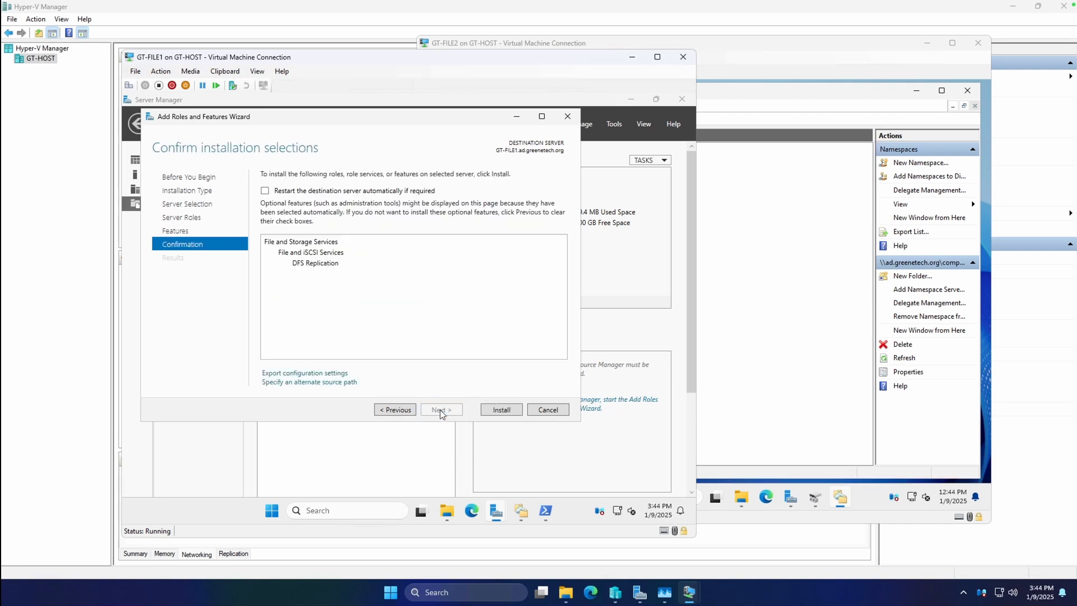
Step: Allow GT-FILE1 to restart automatically if required and start the DFS Replication installation
{"action": "left_click", "coordinate": [337, 191]}
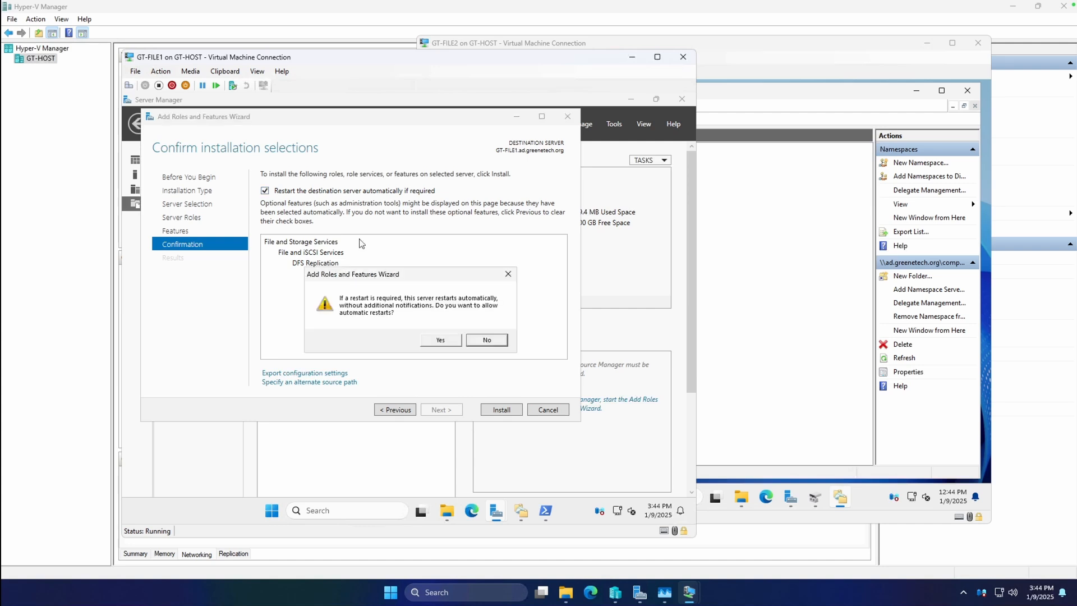
{"action": "left_click", "coordinate": [441, 341]}
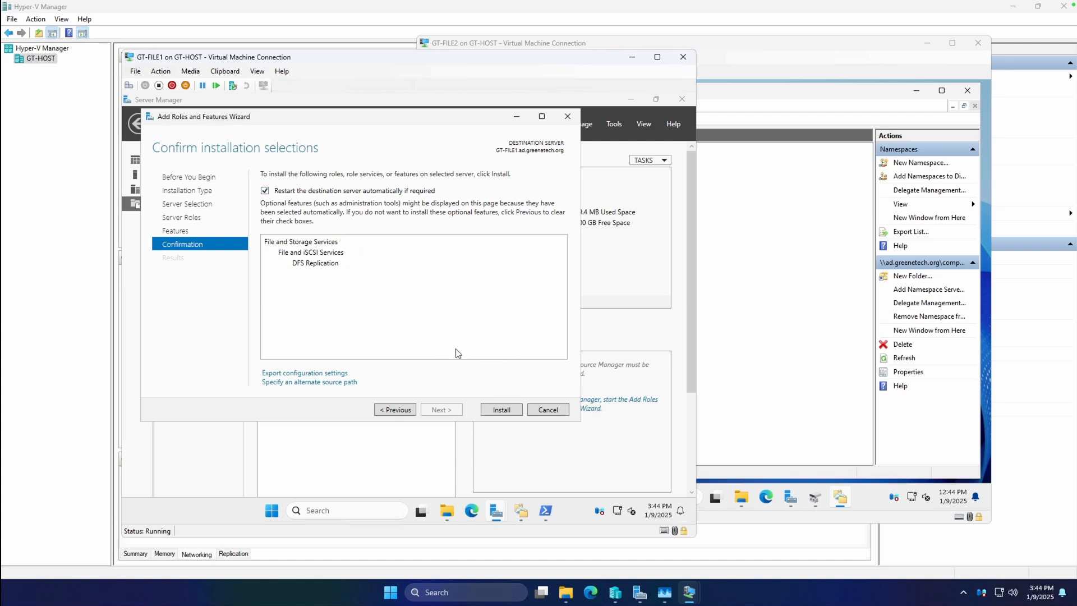
{"action": "left_click", "coordinate": [495, 410]}
Step: Switch to GT-FILE2 and start adding roles and features there, keeping the default installation type and destination server
{"action": "left_click", "coordinate": [778, 305]}
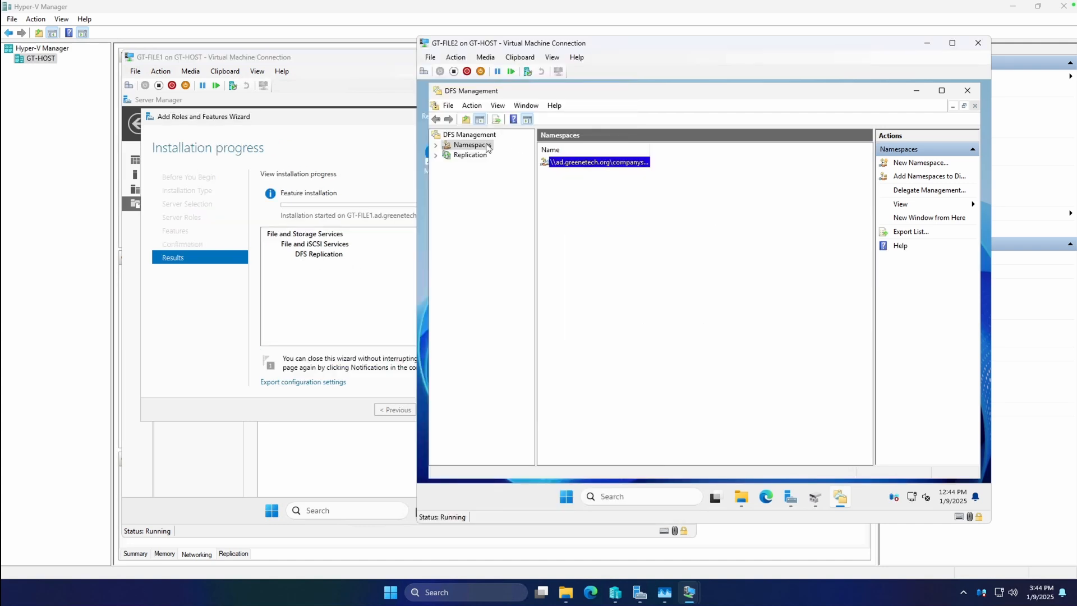
{"action": "left_click", "coordinate": [916, 91]}
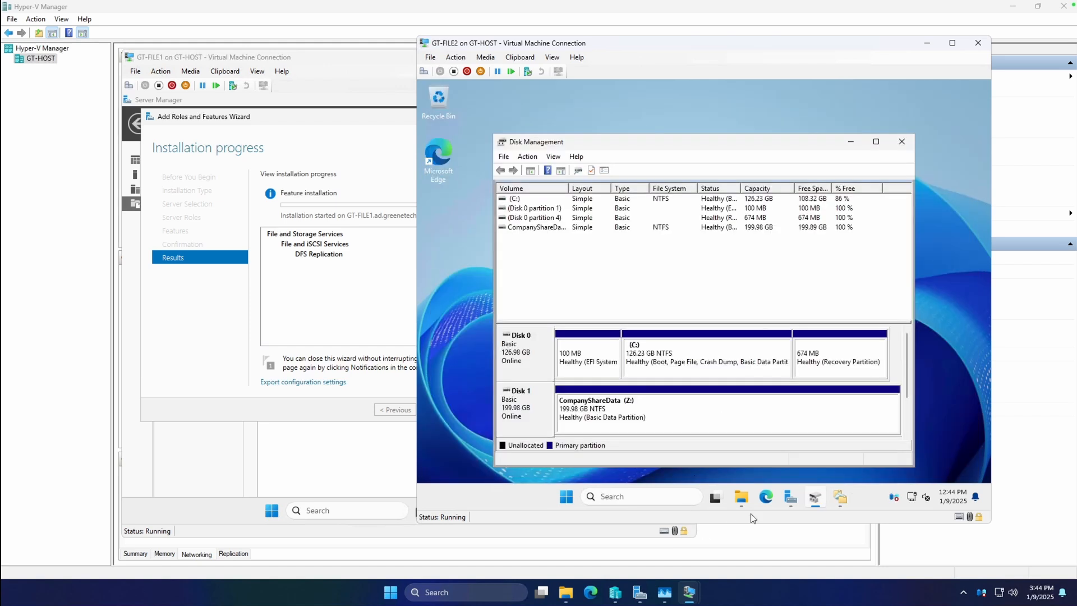
{"action": "left_click", "coordinate": [791, 497]}
{"action": "left_click", "coordinate": [873, 111]}
{"action": "left_click", "coordinate": [909, 124]}
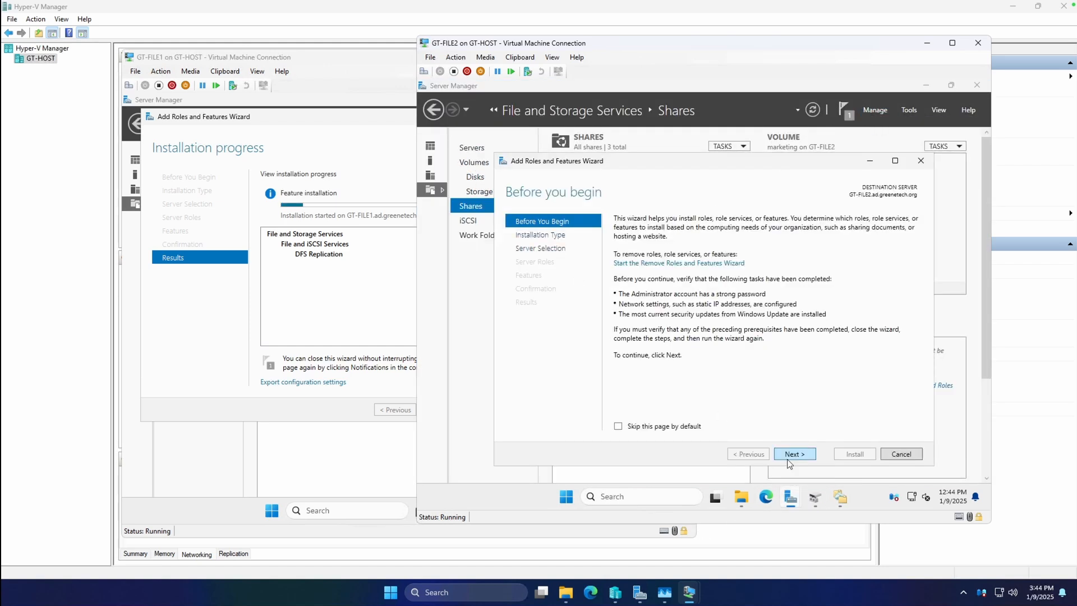
{"action": "left_click", "coordinate": [787, 458]}
{"action": "left_click", "coordinate": [793, 455]}
{"action": "left_click", "coordinate": [793, 455]}
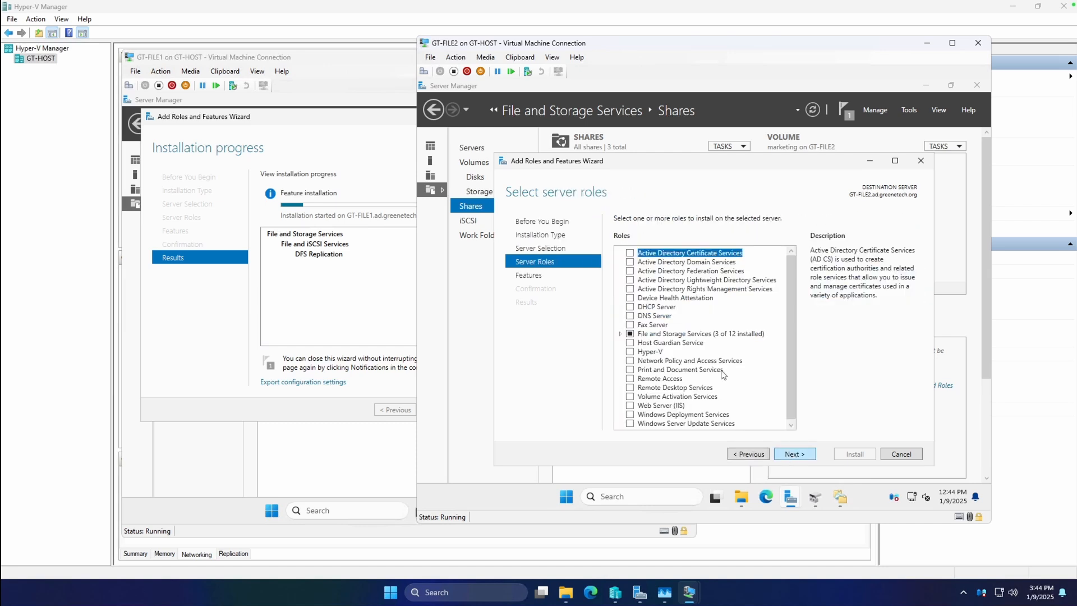
Step: Select the DFS Replication role service under File and iSCSI Services for GT-FILE2, adding no extra features
{"action": "left_click", "coordinate": [621, 334]}
{"action": "left_click", "coordinate": [633, 343]}
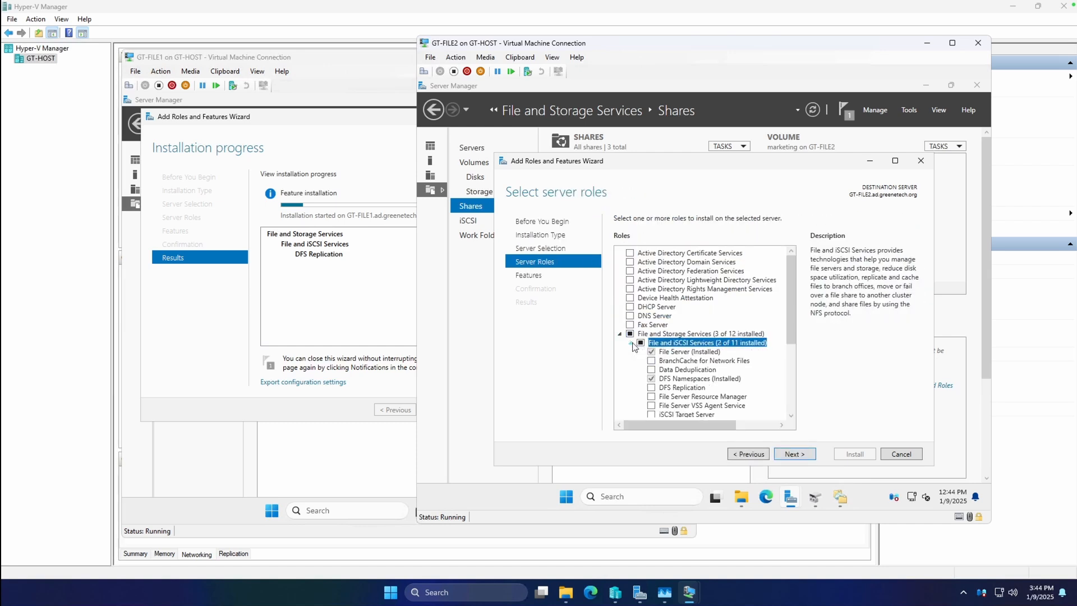
{"action": "scroll", "coordinate": [673, 365], "scroll_direction": "down", "scroll_amount": 1}
{"action": "left_click", "coordinate": [651, 361]}
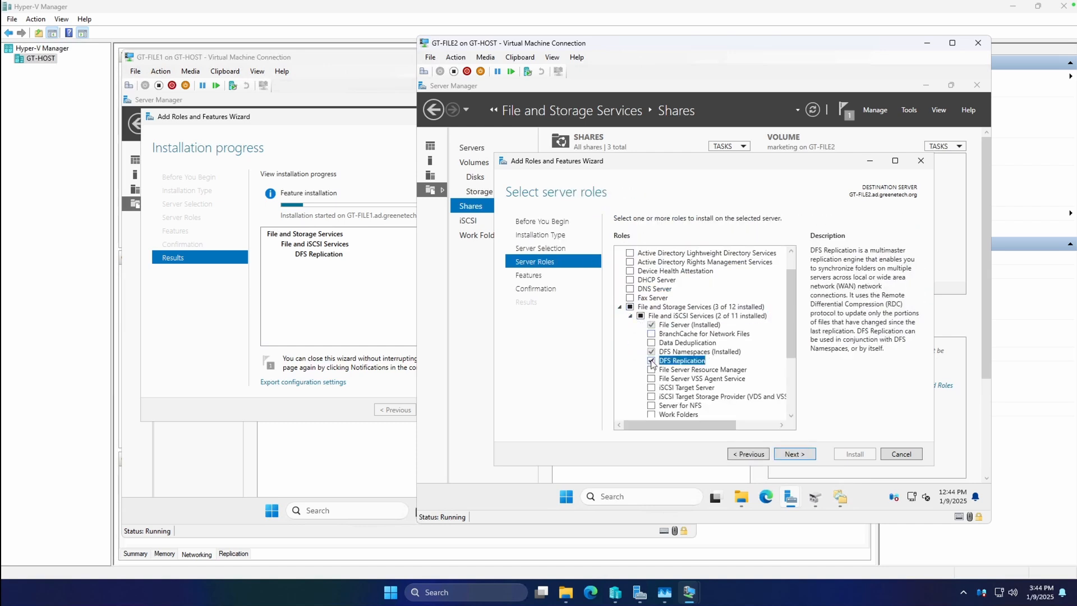
{"action": "left_click", "coordinate": [803, 455]}
{"action": "left_click", "coordinate": [804, 455]}
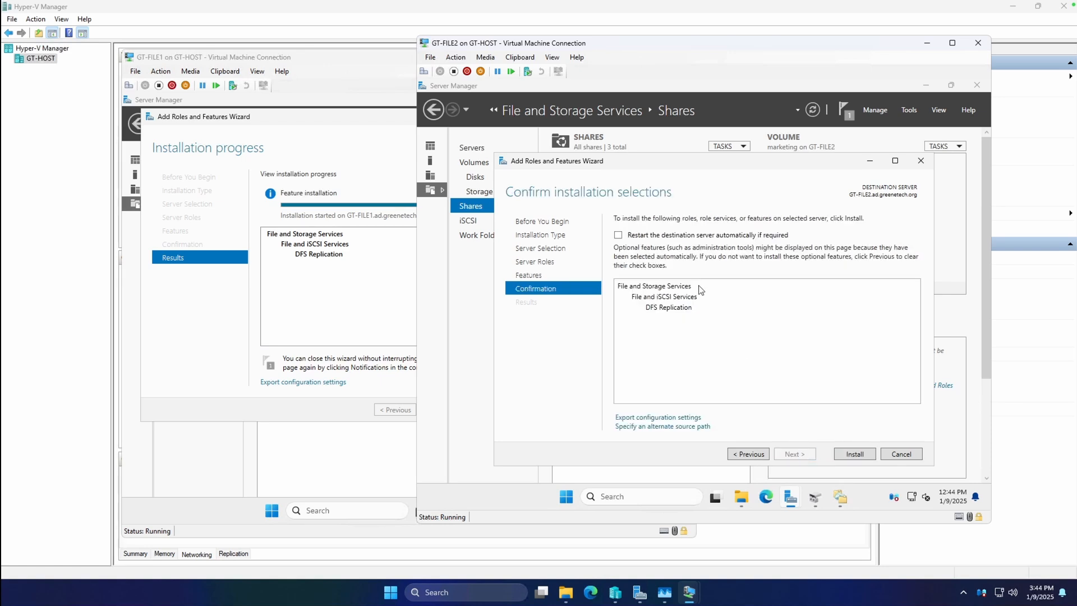
Step: Allow GT-FILE2 to restart automatically if required and start the DFS Replication installation
{"action": "left_click", "coordinate": [686, 235]}
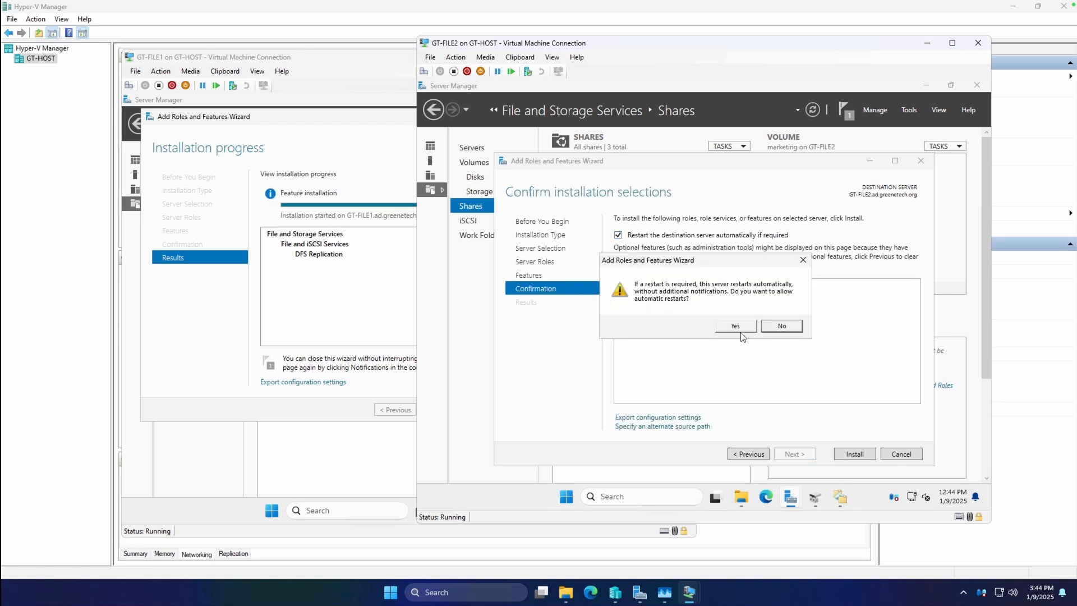
{"action": "left_click", "coordinate": [742, 331]}
{"action": "left_click", "coordinate": [852, 453]}
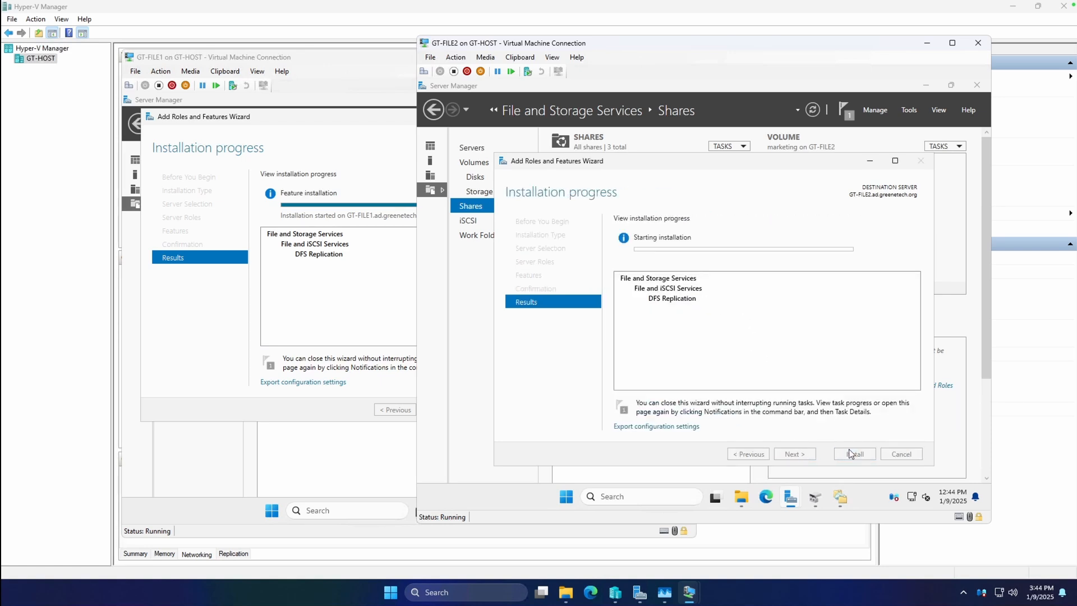
Step: Close the finished installation wizards on both servers and clear Disk Management and Server Manager from GT-FILE2's desktop
{"action": "left_click", "coordinate": [360, 266]}
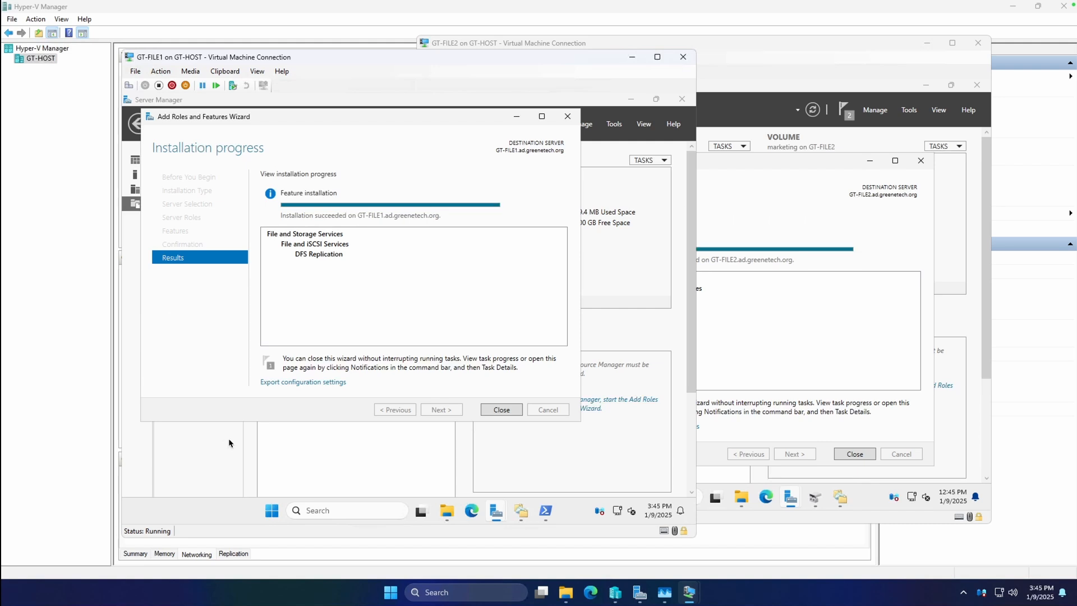
{"action": "left_click", "coordinate": [501, 411]}
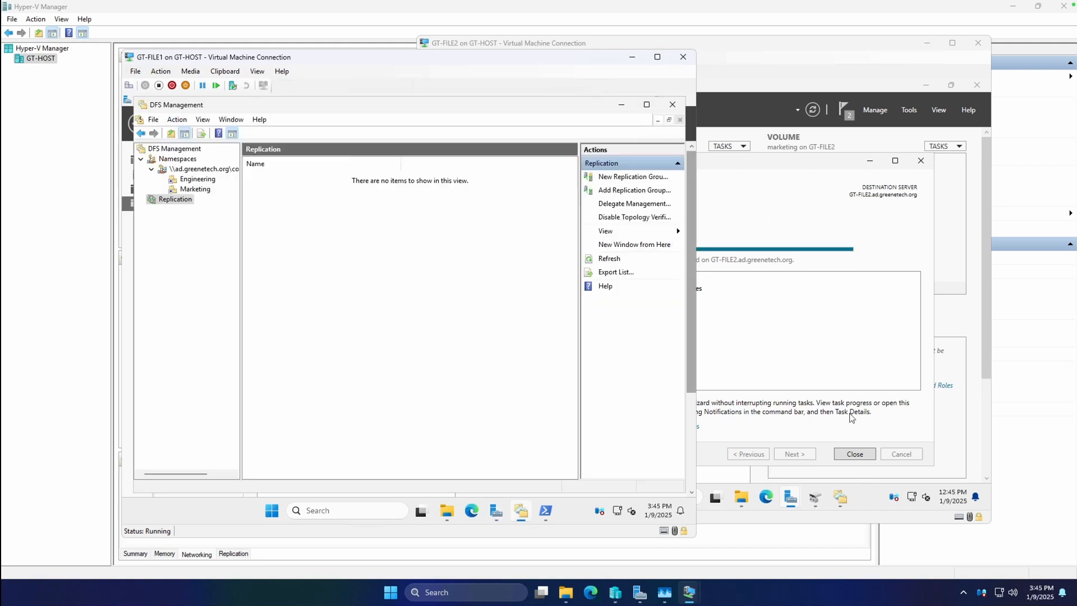
{"action": "left_click", "coordinate": [853, 453]}
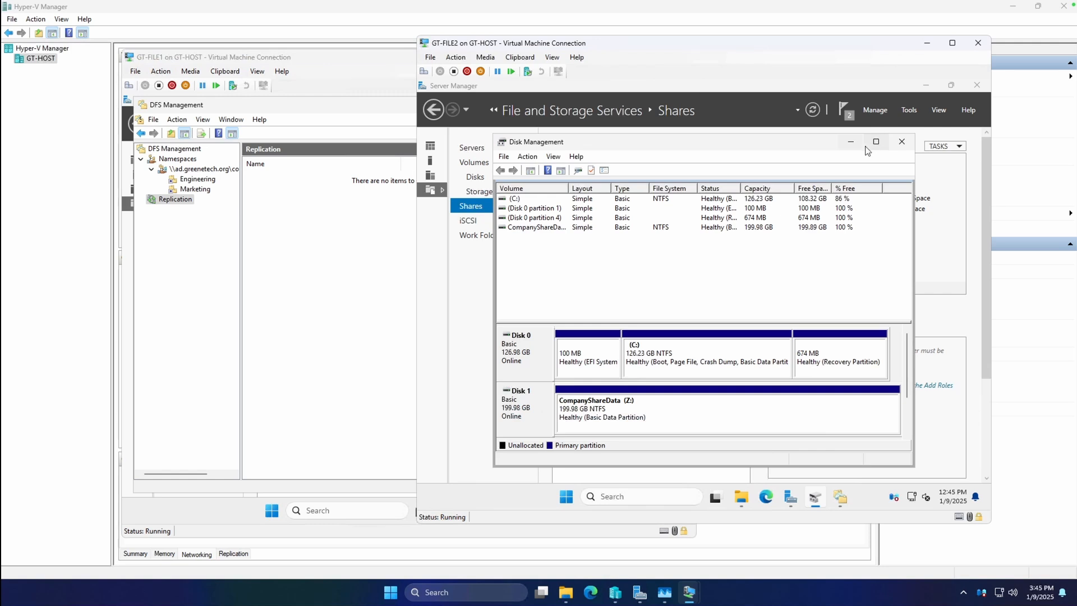
{"action": "left_click", "coordinate": [901, 142]}
{"action": "left_click", "coordinate": [927, 85]}
Step: Start a new multipurpose replication group on GT-FILE1 named Engineering, with the description "Replication group for engineering share"
{"action": "left_click", "coordinate": [211, 262]}
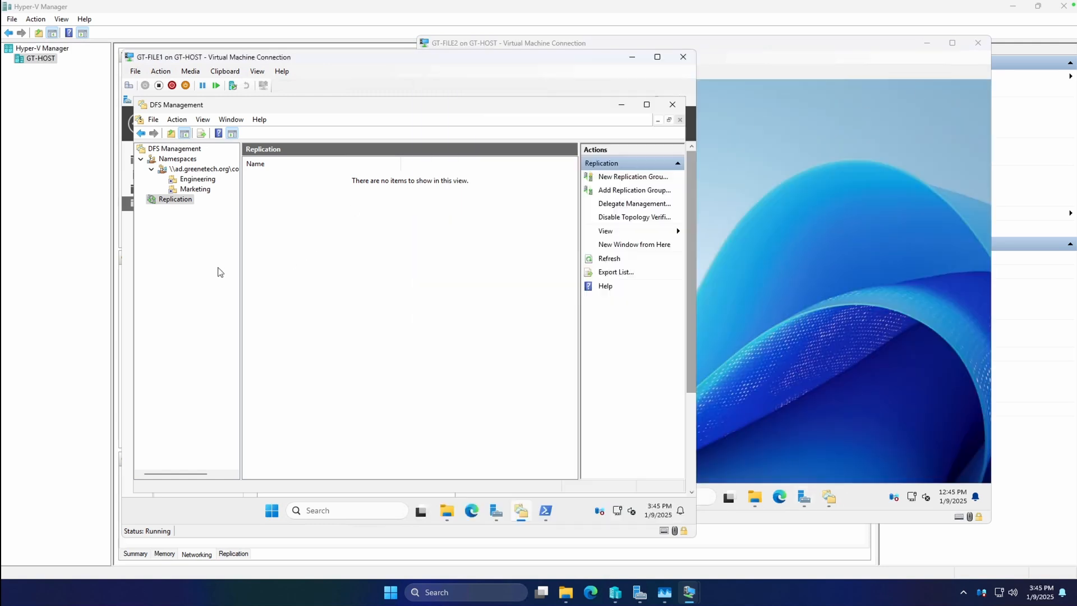
{"action": "right_click", "coordinate": [170, 200]}
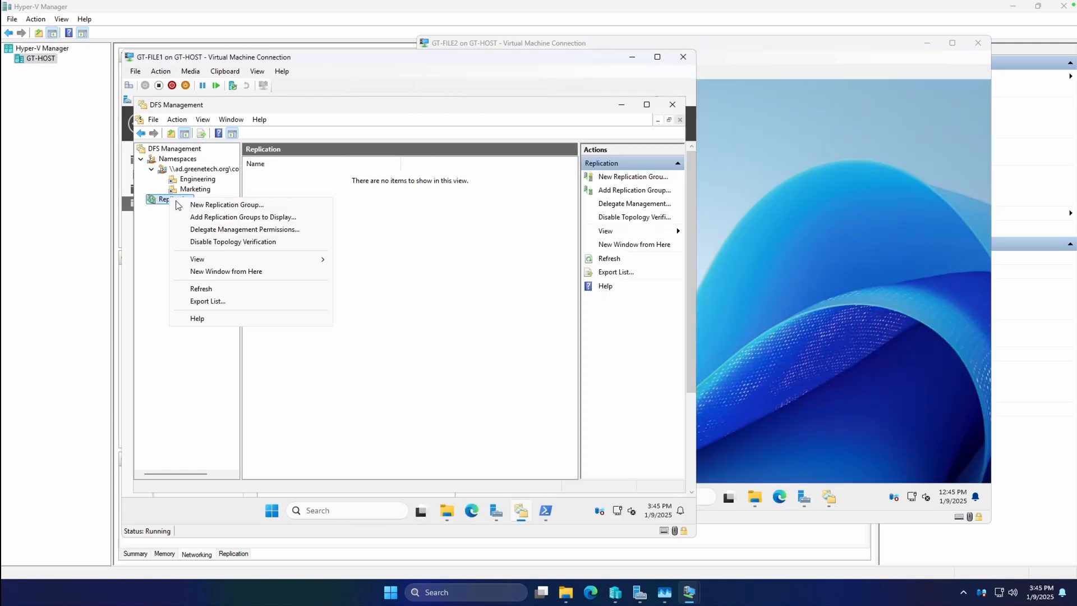
{"action": "left_click", "coordinate": [214, 208]}
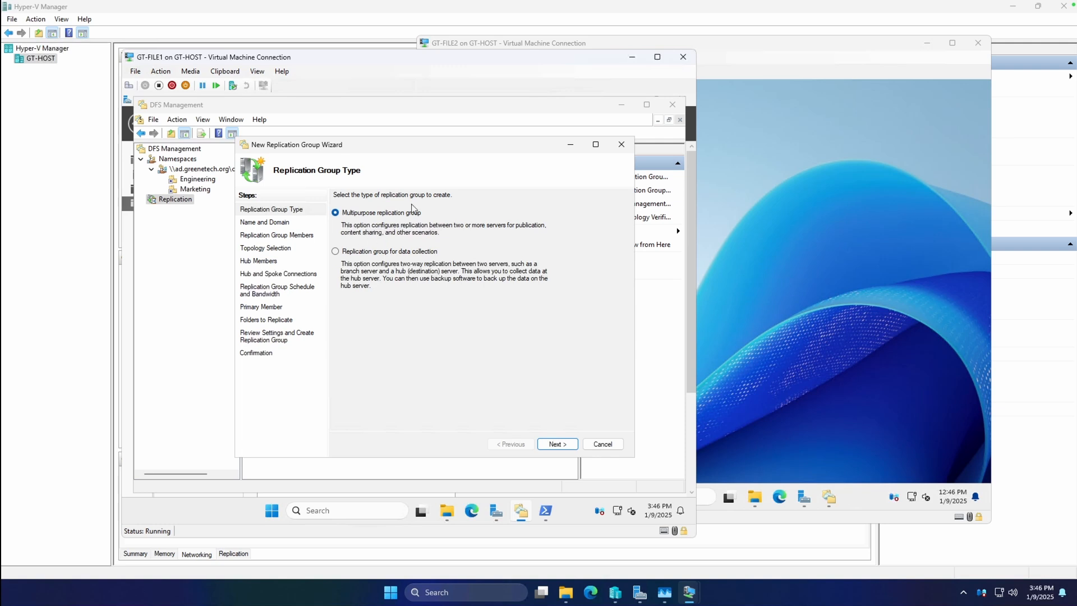
{"action": "left_click", "coordinate": [557, 444]}
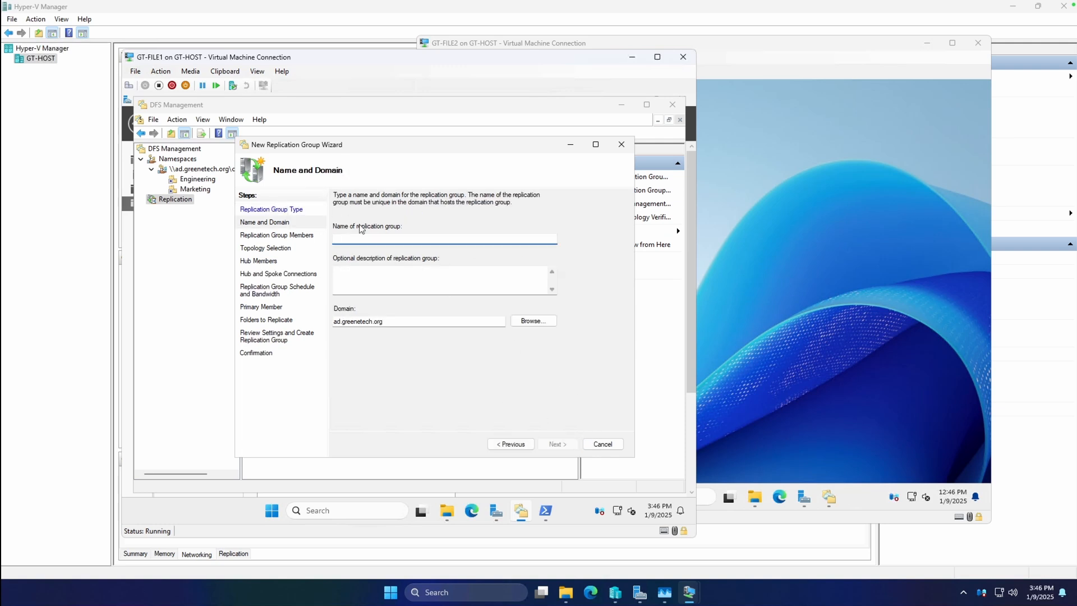
{"action": "type", "text": "Engineering"}
{"action": "key", "text": "Tab"}
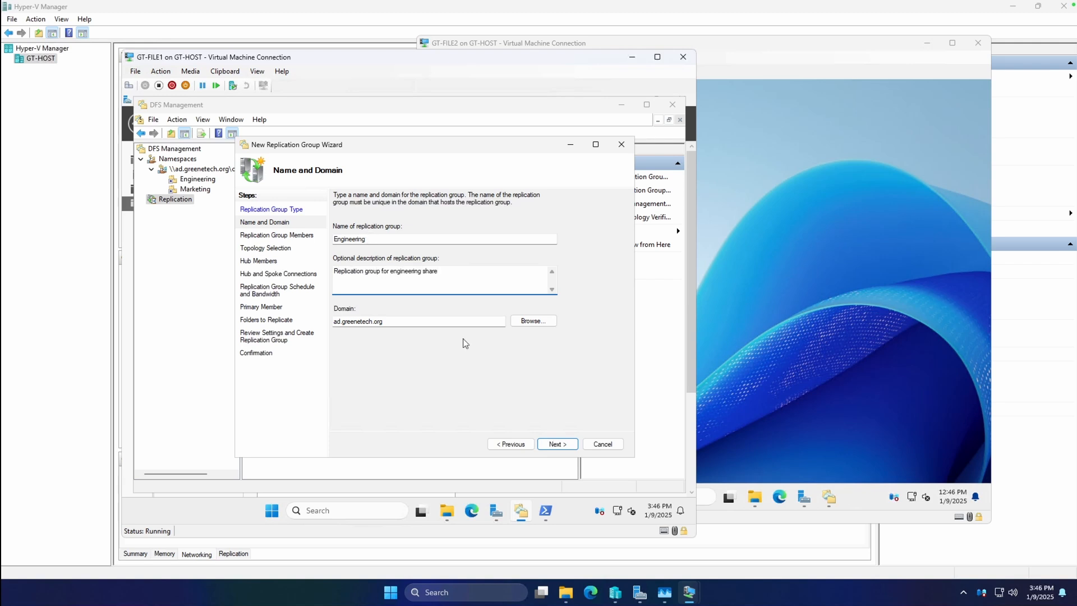
{"action": "key", "text": "ctrl+a"}
{"action": "left_click", "coordinate": [557, 444]}
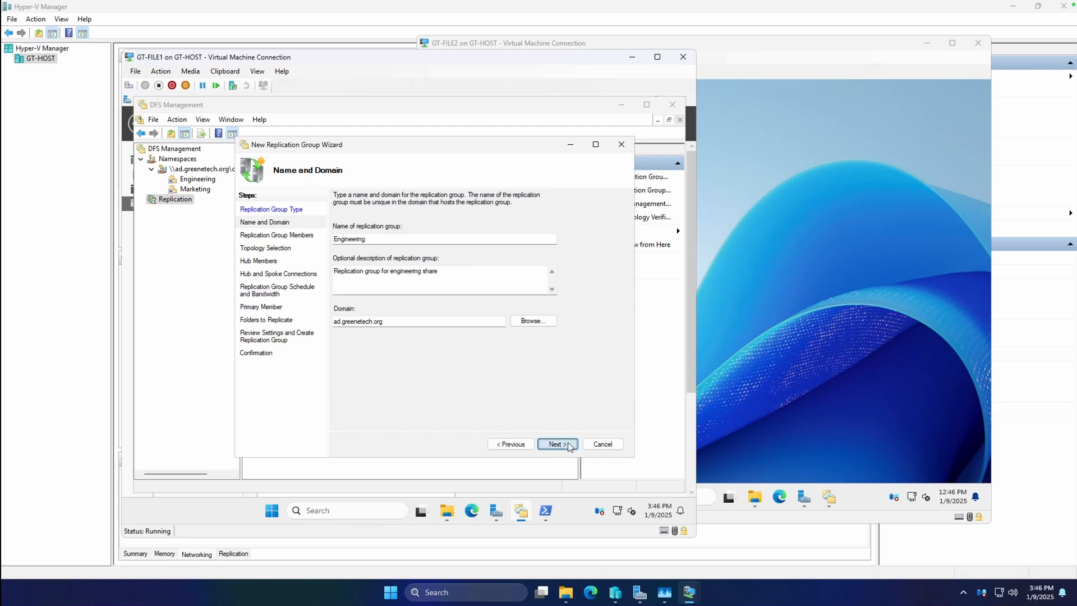
Step: Add GT-FILE1 and GT-FILE2 as members of the replication group and keep the Full mesh topology
{"action": "left_click", "coordinate": [352, 400]}
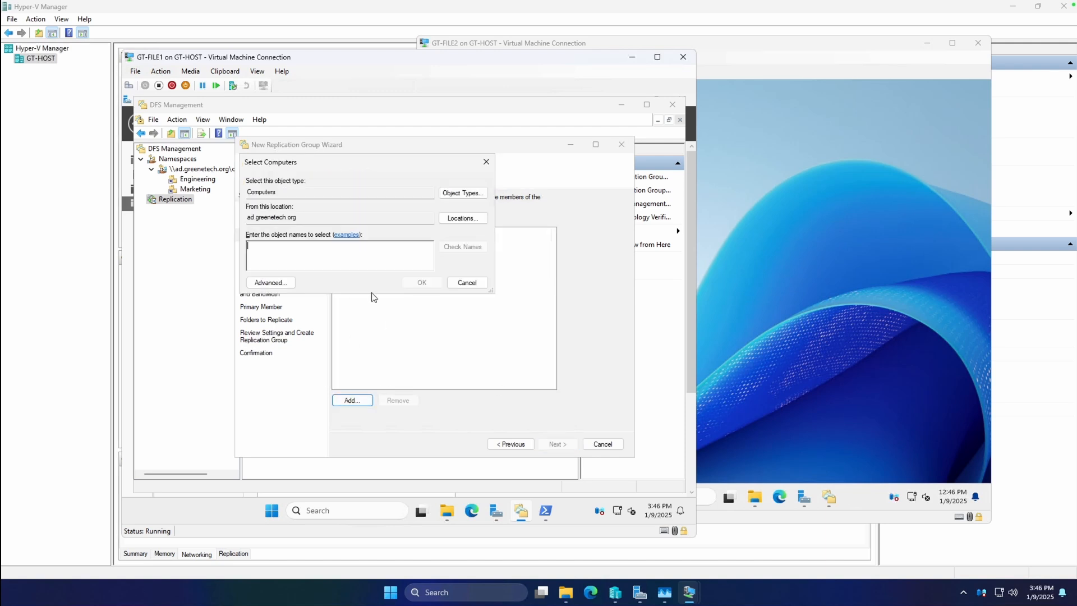
{"action": "type", "text": "GT-FILE"}
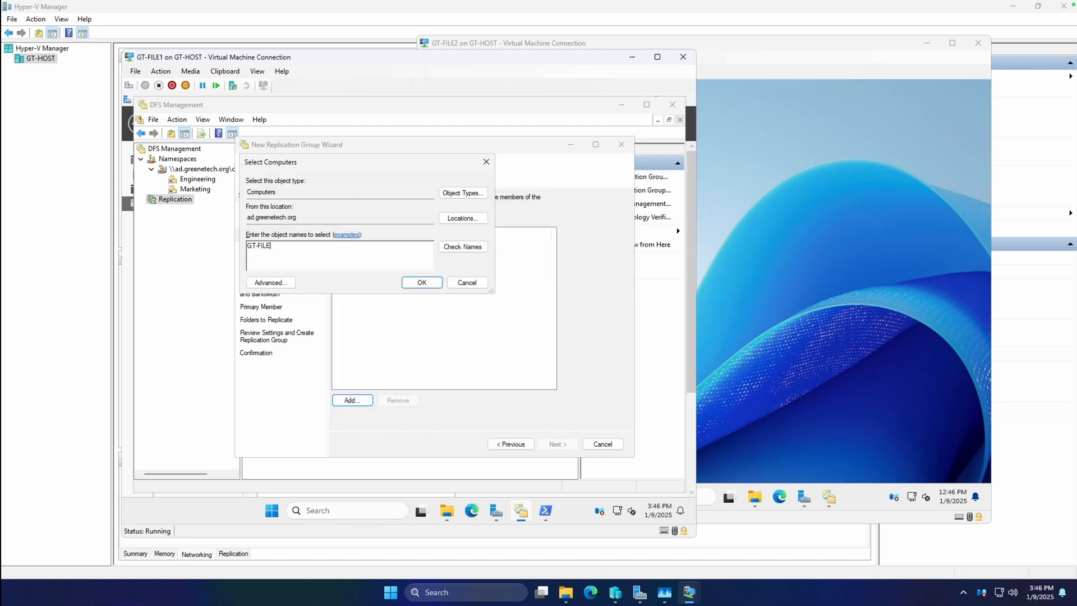
{"action": "type", "text": "1"}
{"action": "key", "text": "Return"}
{"action": "left_click", "coordinate": [352, 400]}
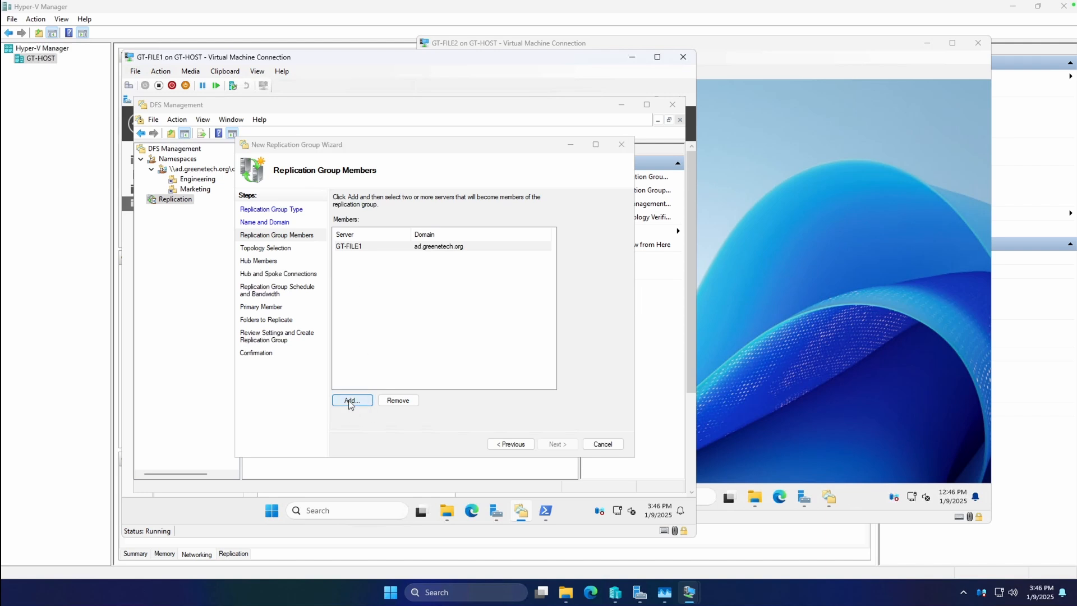
{"action": "type", "text": "GT-FILE2"}
{"action": "key", "text": "Return"}
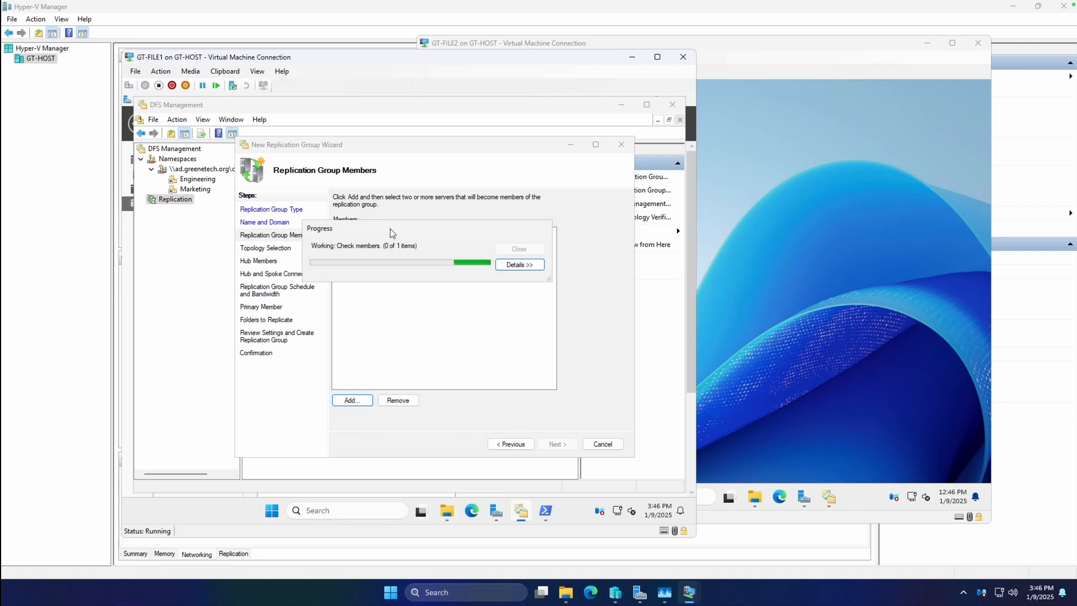
{"action": "left_click", "coordinate": [530, 261]}
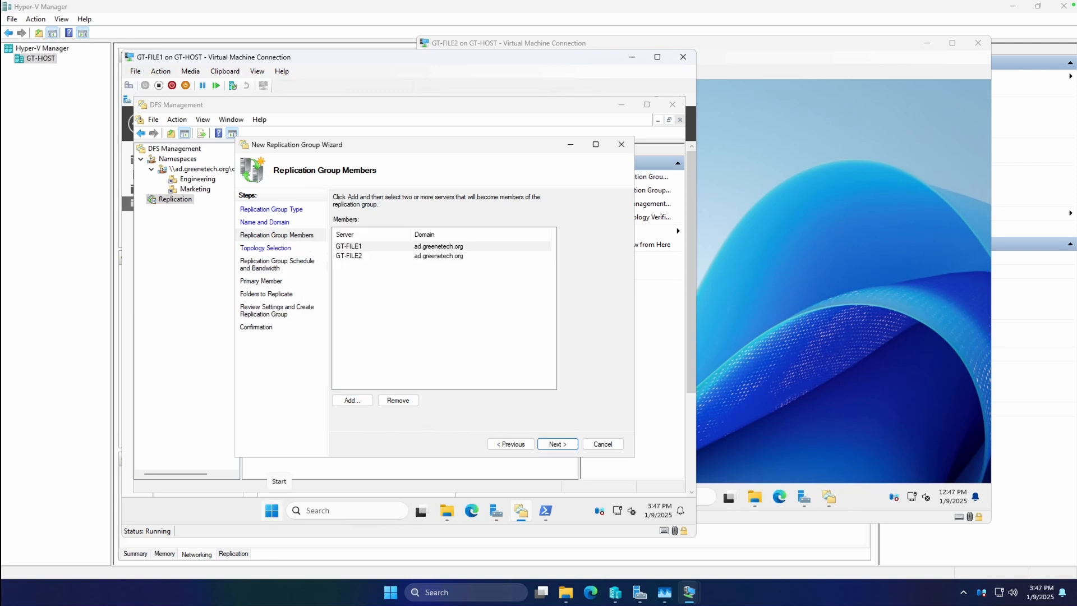
{"action": "left_click", "coordinate": [507, 316]}
{"action": "left_click", "coordinate": [562, 443]}
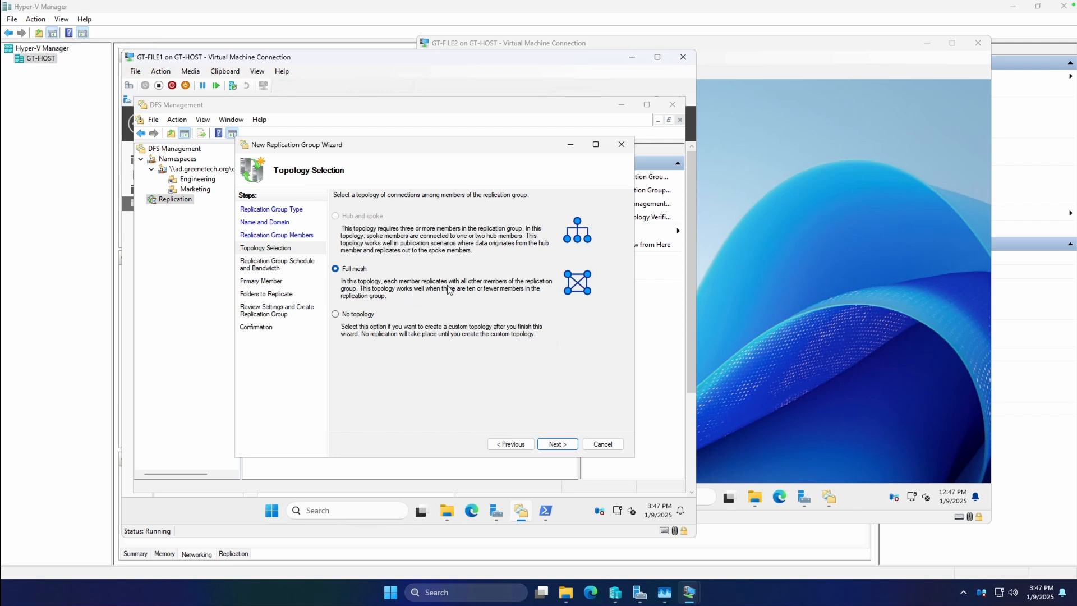
{"action": "left_click", "coordinate": [557, 444]}
{"action": "left_click", "coordinate": [376, 267]}
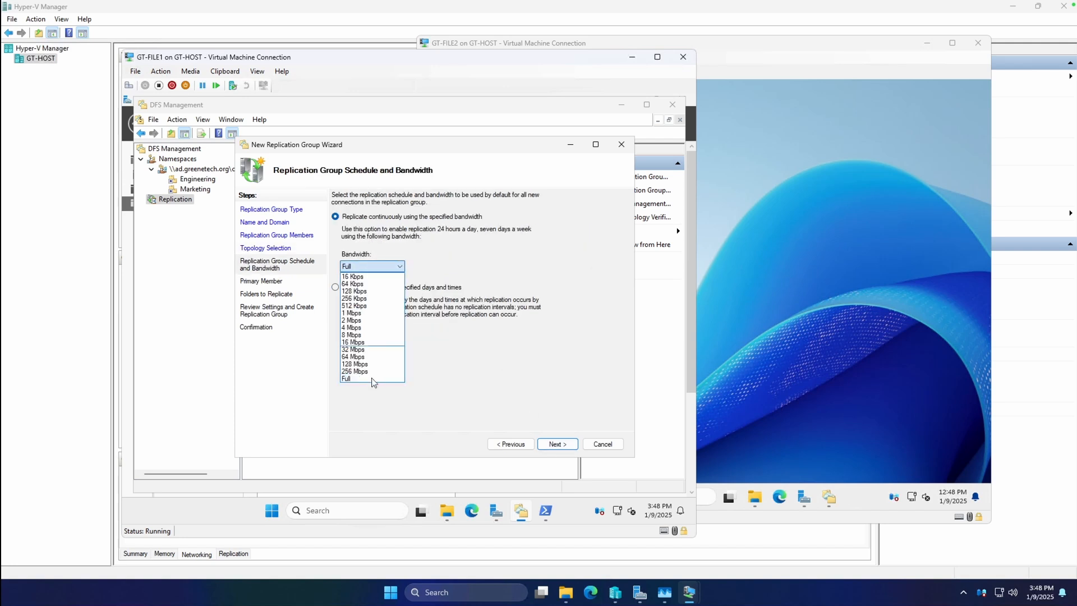
{"action": "left_click", "coordinate": [405, 250]}
{"action": "left_click", "coordinate": [371, 288]}
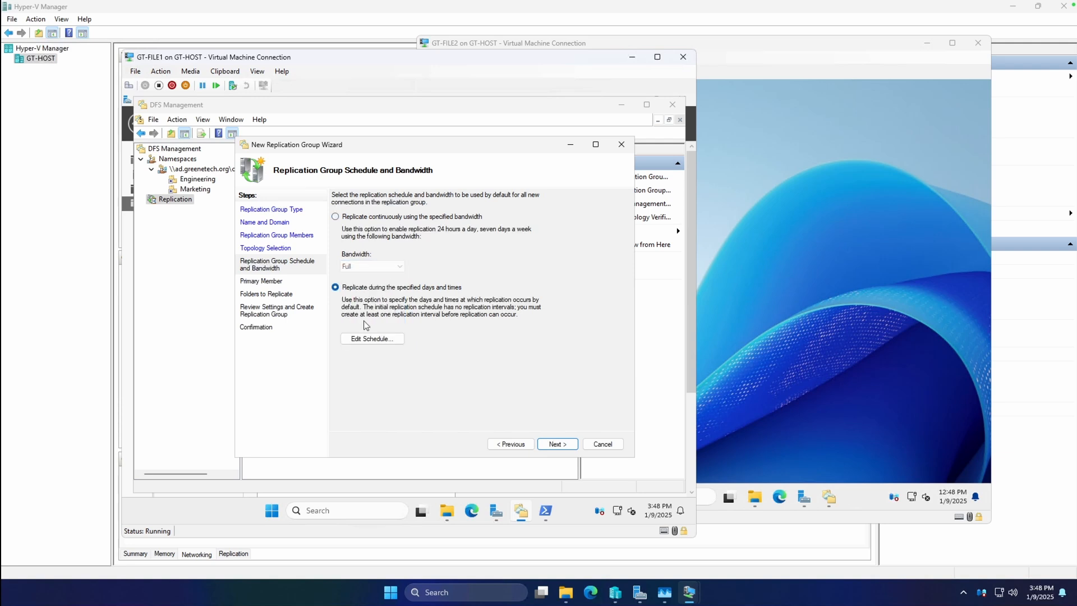
{"action": "left_click", "coordinate": [372, 338]}
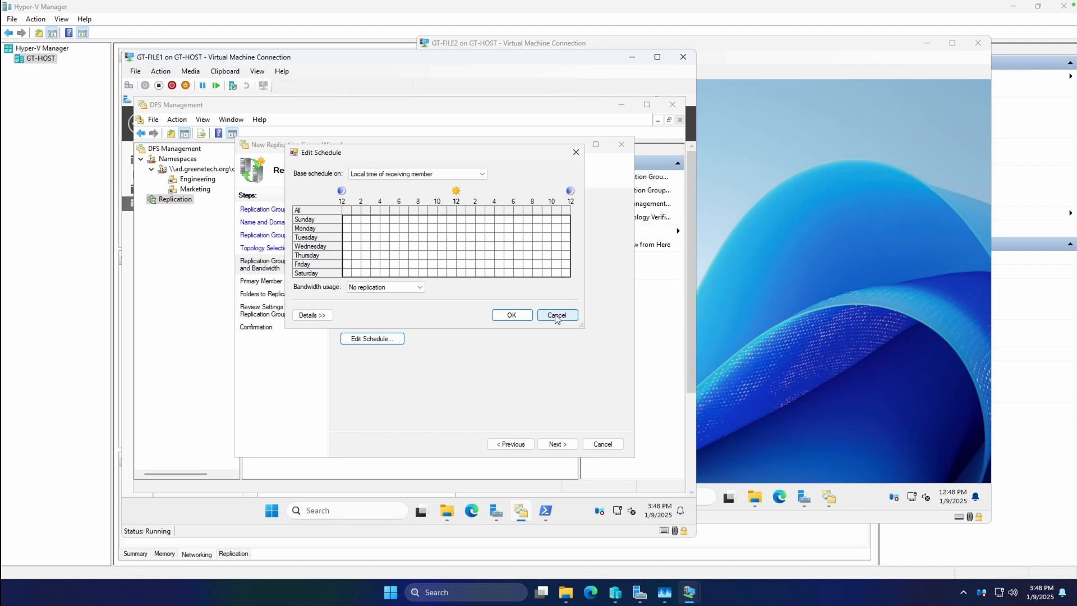
{"action": "left_click", "coordinate": [387, 287]}
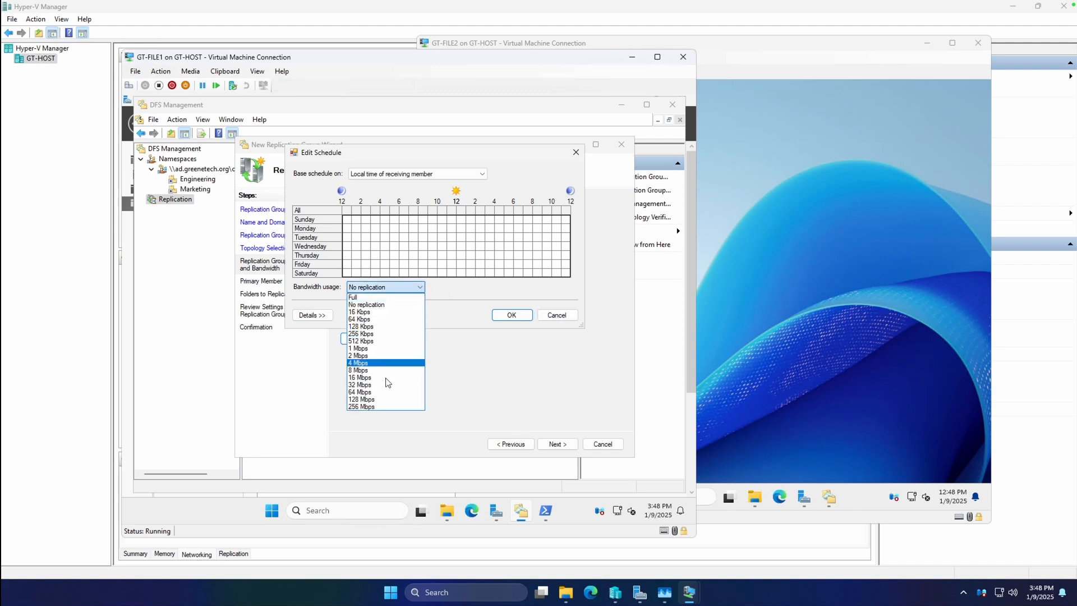
{"action": "left_click", "coordinate": [387, 407]}
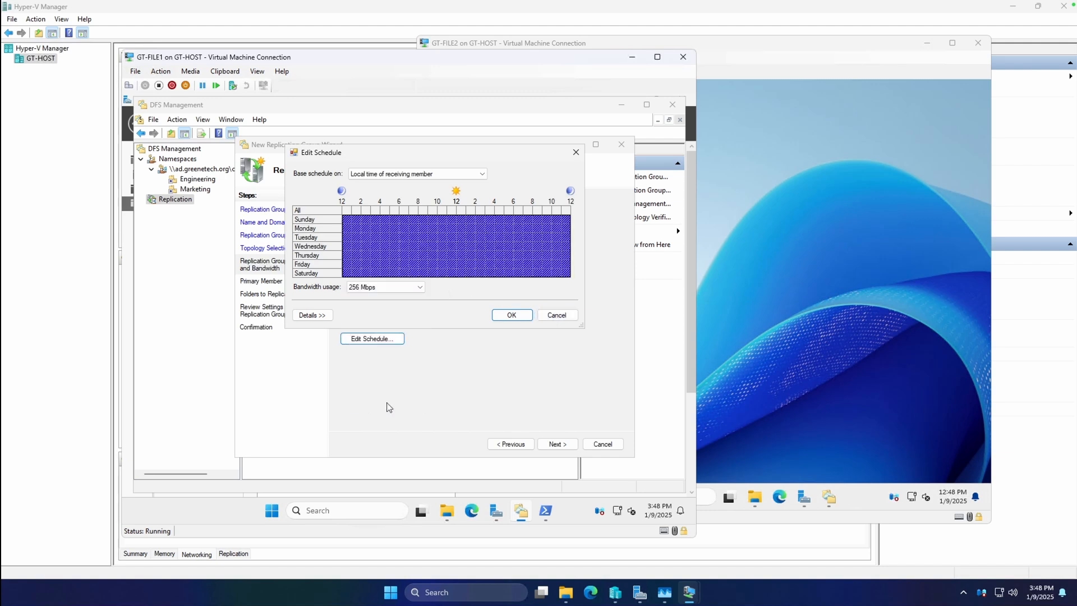
{"action": "left_click", "coordinate": [422, 288]}
{"action": "left_click", "coordinate": [402, 291]}
{"action": "left_click", "coordinate": [552, 315]}
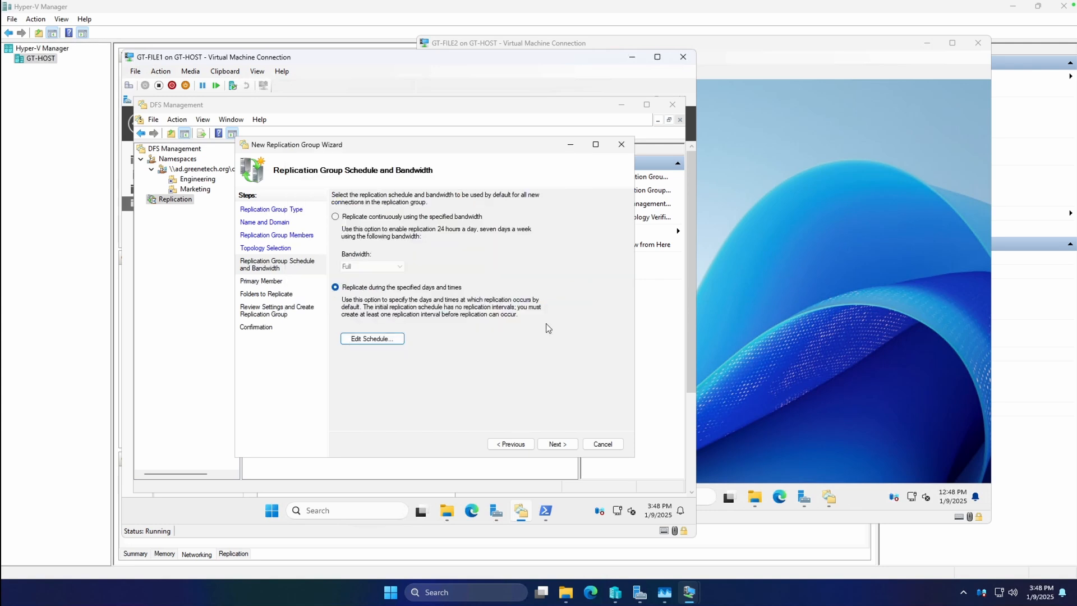
Step: Set the group to replicate continuously at Full bandwidth and choose GT-FILE1 as the primary member
{"action": "left_click", "coordinate": [380, 218]}
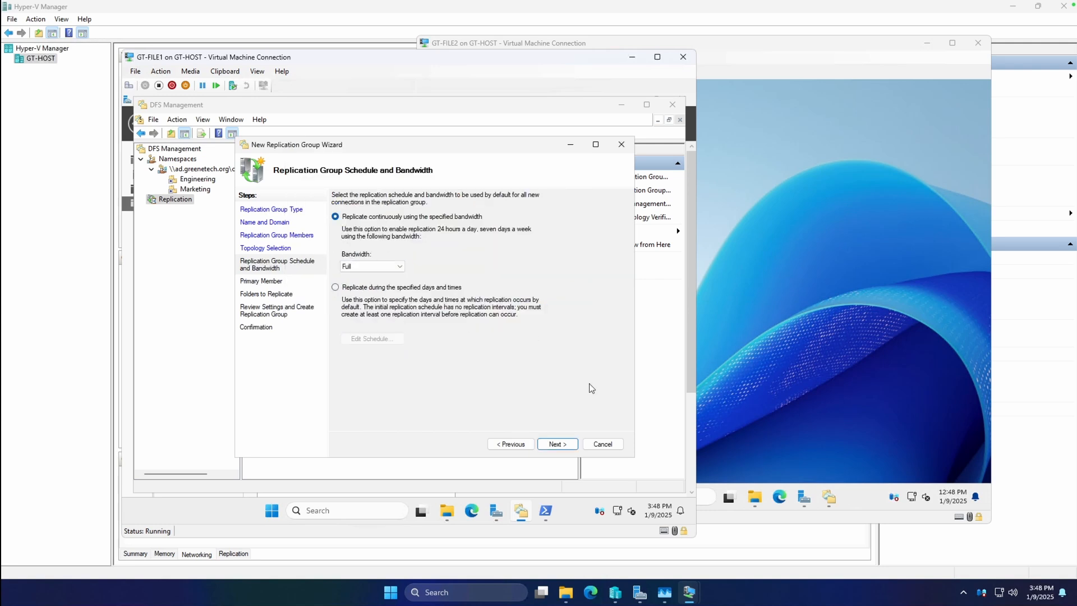
{"action": "left_click", "coordinate": [568, 444]}
{"action": "left_click", "coordinate": [381, 239]}
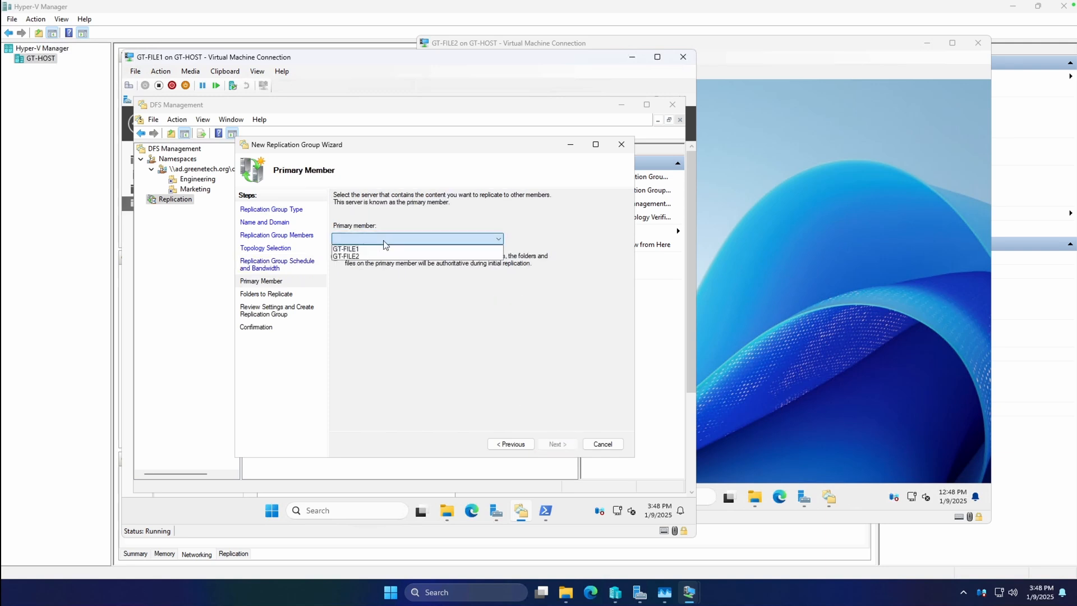
{"action": "left_click", "coordinate": [361, 249]}
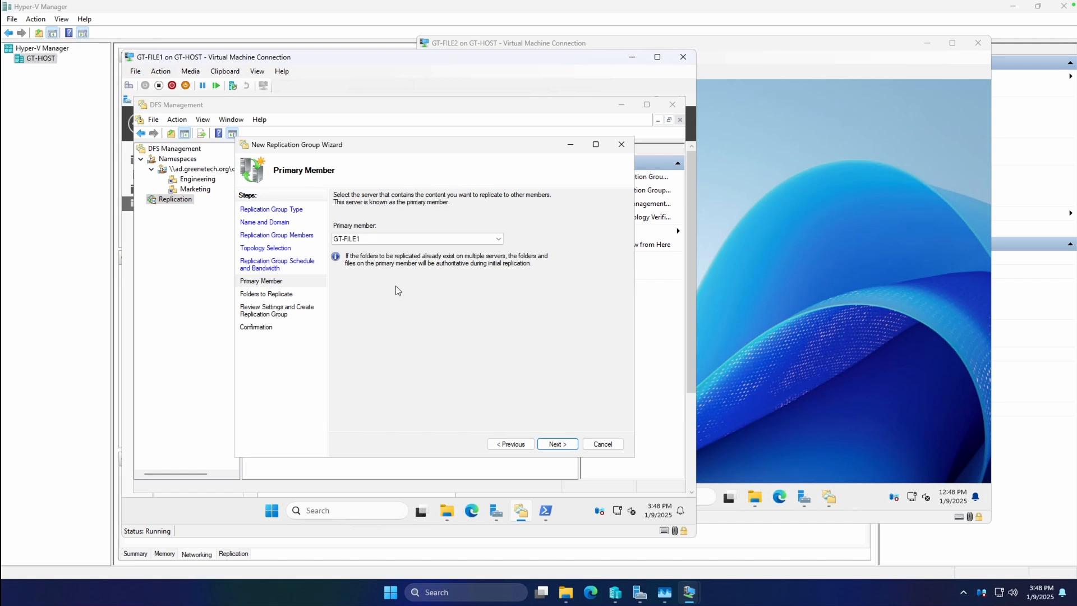
{"action": "left_click", "coordinate": [554, 443]}
Step: Add Z:\Engineering on GT-FILE1 as the folder to replicate, using the name based on its path
{"action": "left_click", "coordinate": [351, 388]}
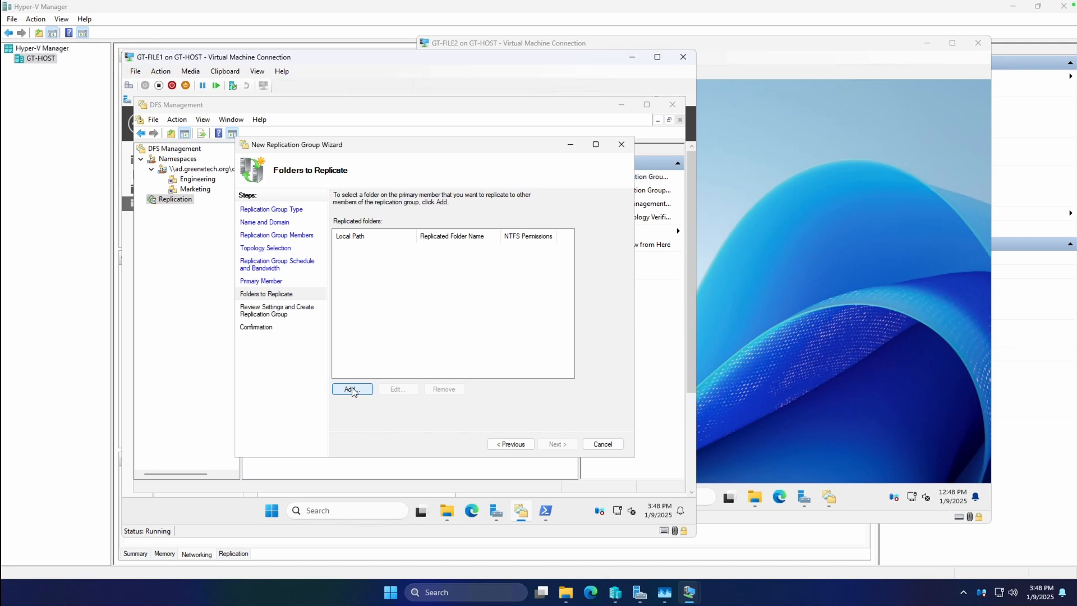
{"action": "left_click", "coordinate": [488, 227]}
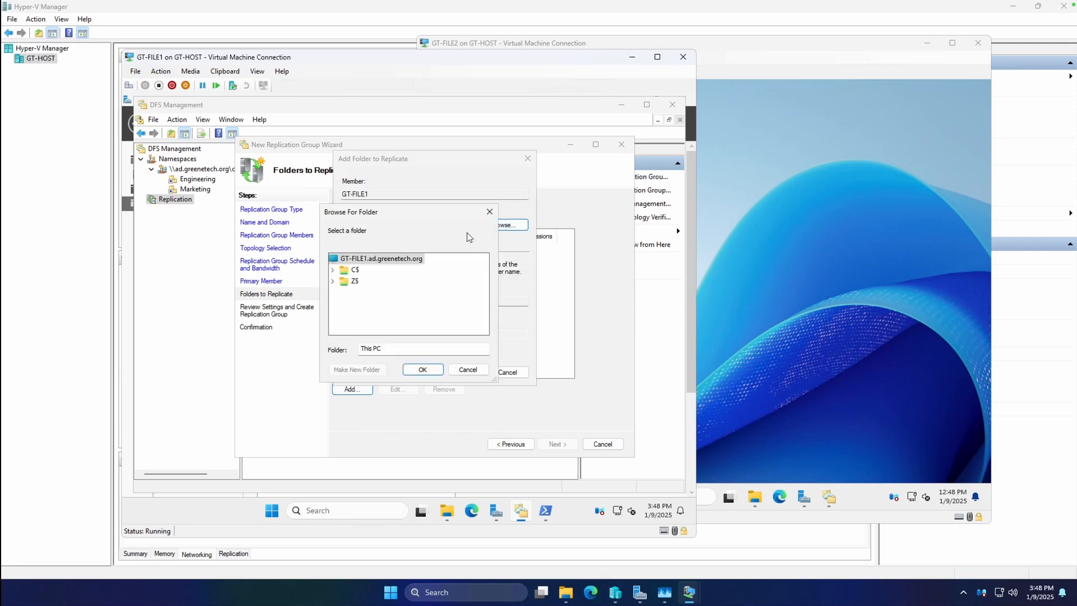
{"action": "left_click", "coordinate": [333, 270]}
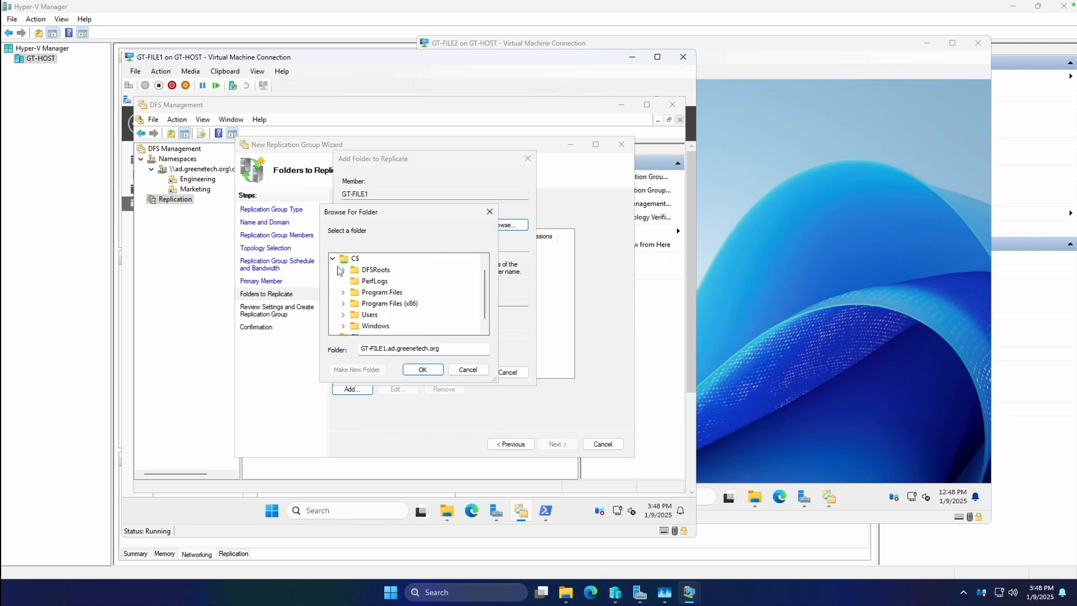
{"action": "left_click", "coordinate": [334, 269]}
{"action": "left_click", "coordinate": [334, 281]}
{"action": "left_click", "coordinate": [378, 292]}
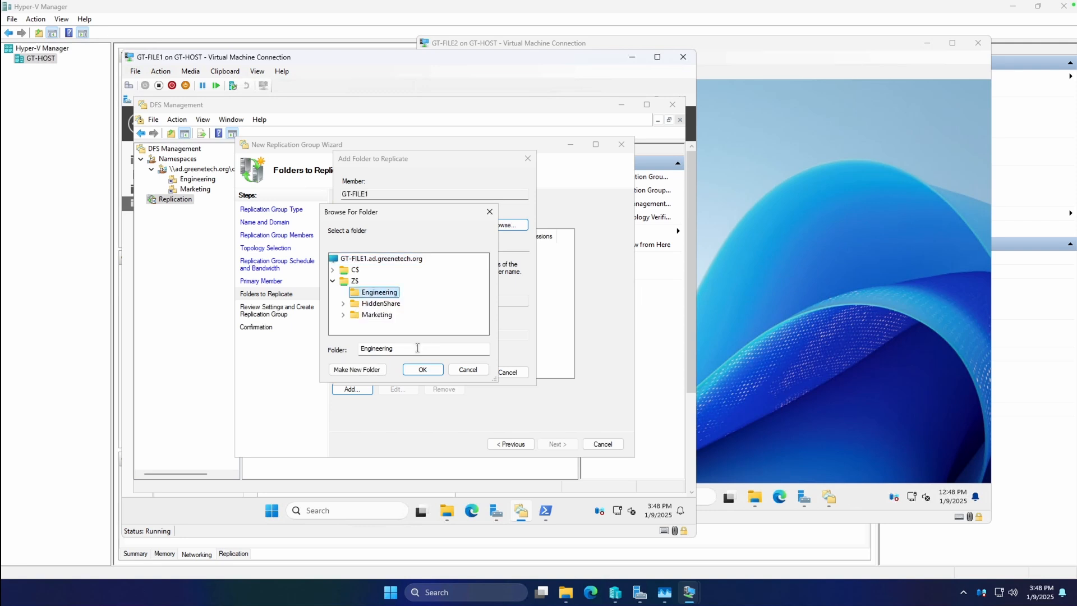
{"action": "left_click", "coordinate": [423, 370]}
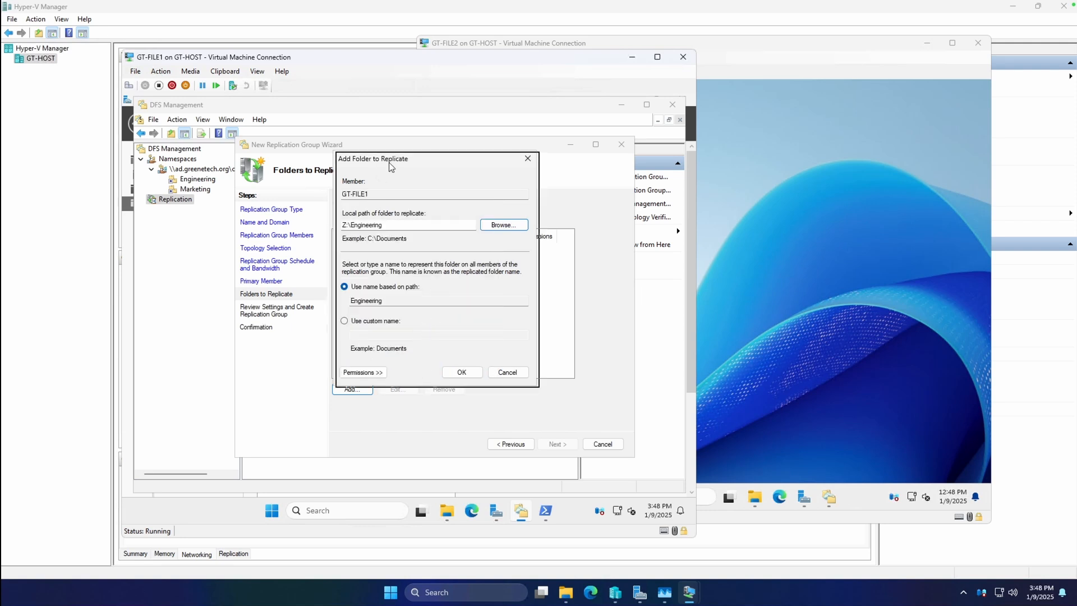
{"action": "left_click", "coordinate": [527, 393]}
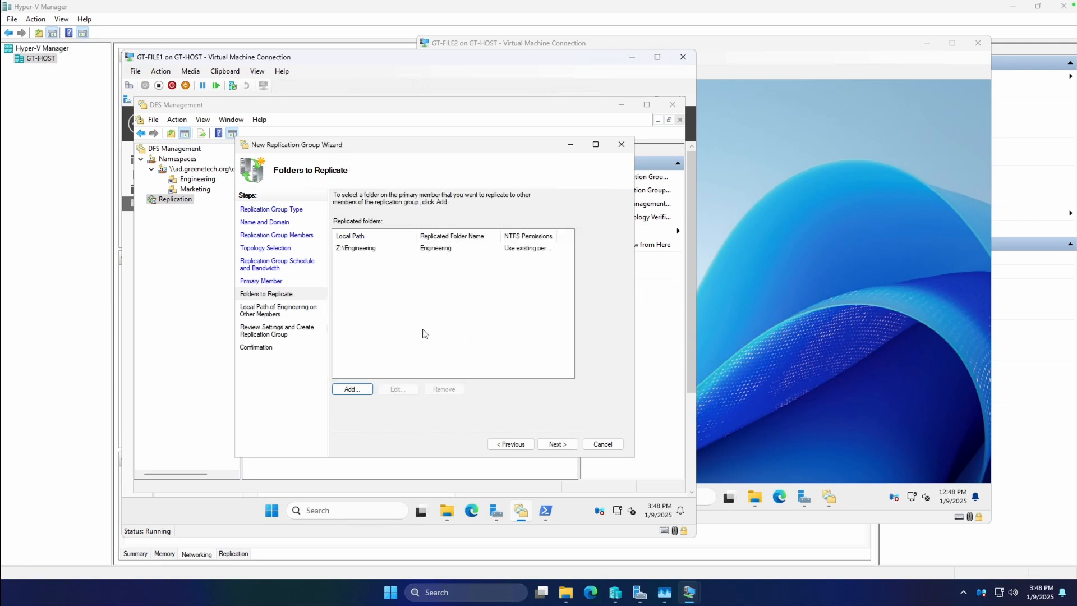
{"action": "left_click", "coordinate": [541, 445]}
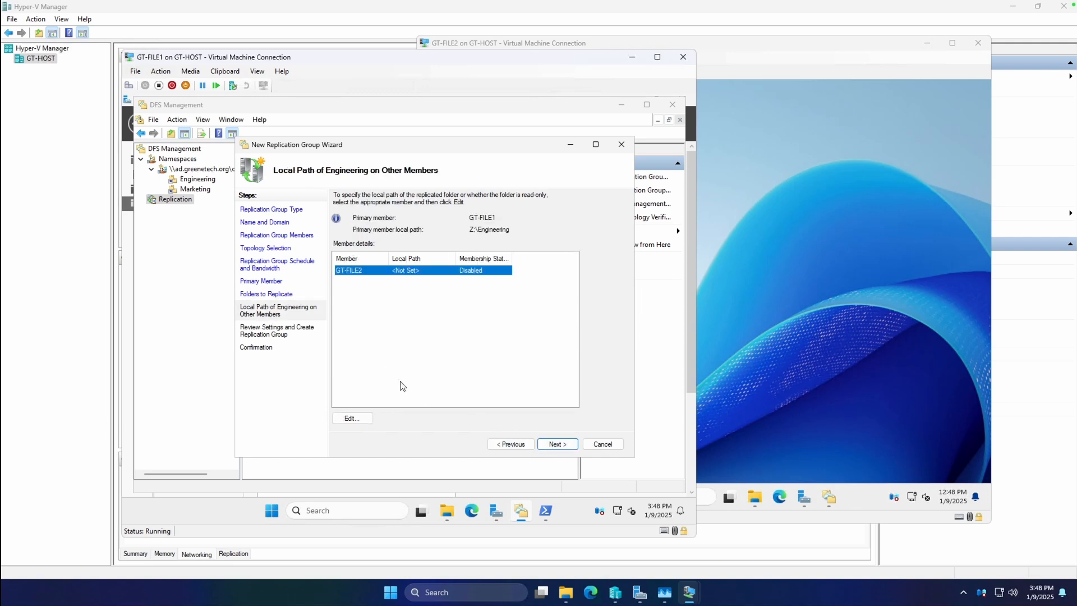
Step: Enable GT-FILE2's membership for the Engineering folder with the local path Z:\Engineering
{"action": "double_click", "coordinate": [397, 275]}
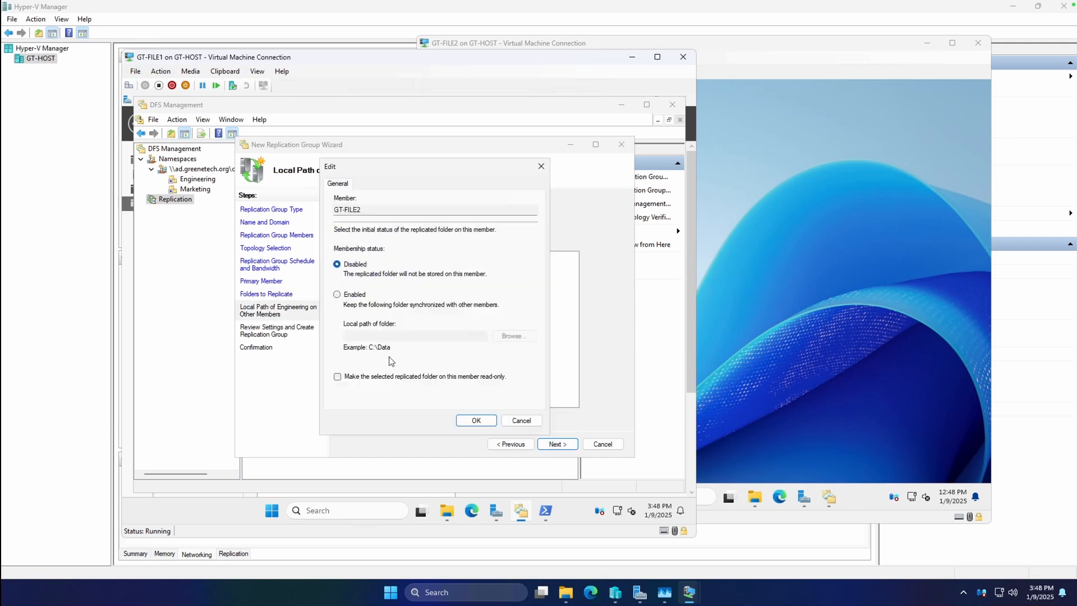
{"action": "left_click", "coordinate": [356, 296]}
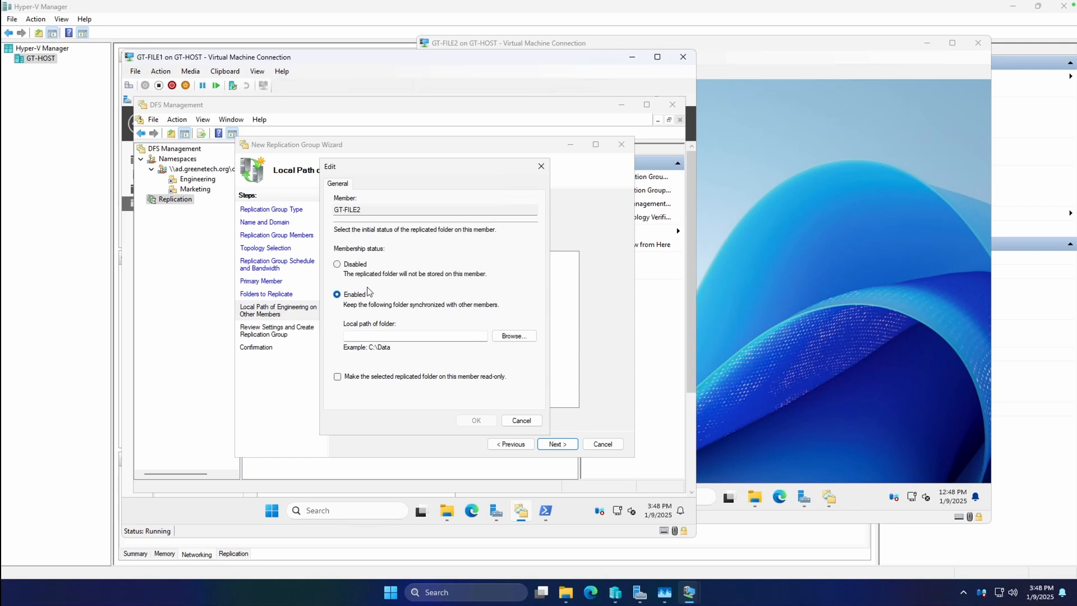
{"action": "left_click", "coordinate": [509, 337]}
{"action": "left_click", "coordinate": [333, 280]}
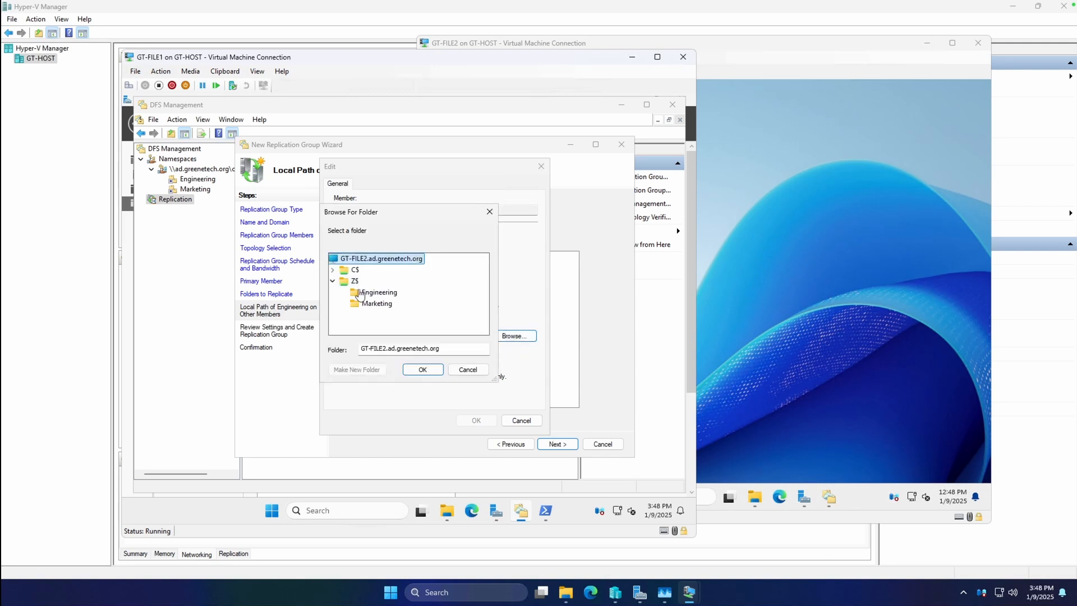
{"action": "left_click", "coordinate": [355, 292]}
{"action": "left_click", "coordinate": [423, 369]}
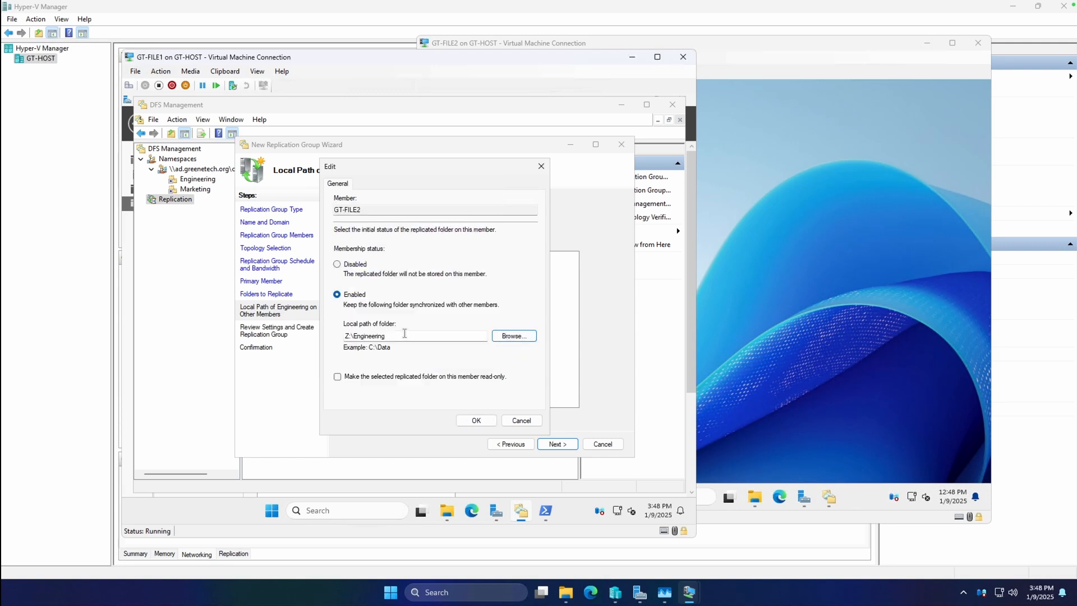
{"action": "left_click", "coordinate": [468, 419]}
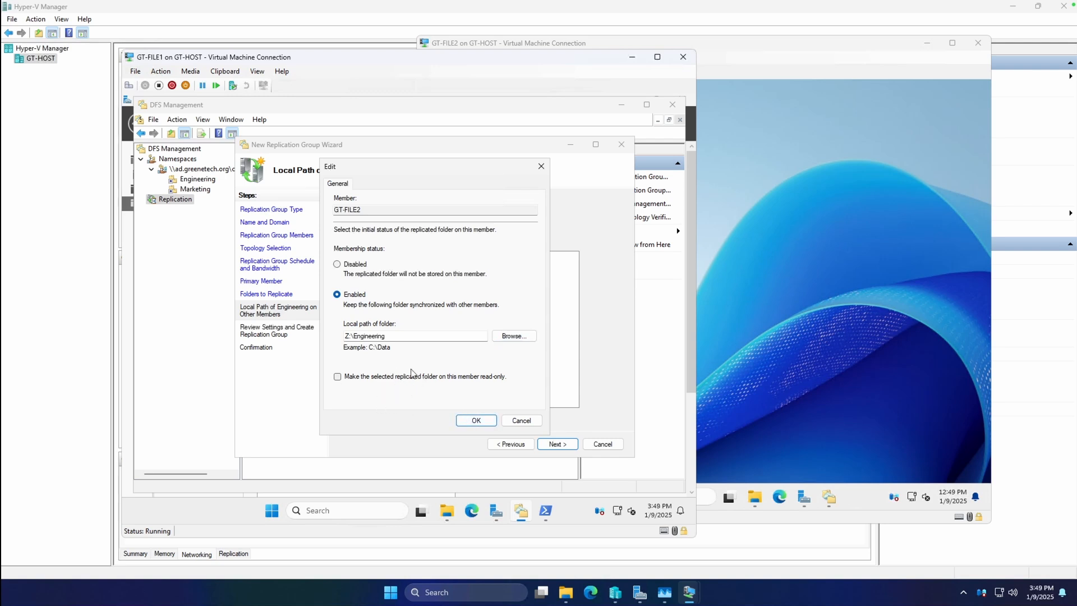
{"action": "left_click", "coordinate": [488, 424]}
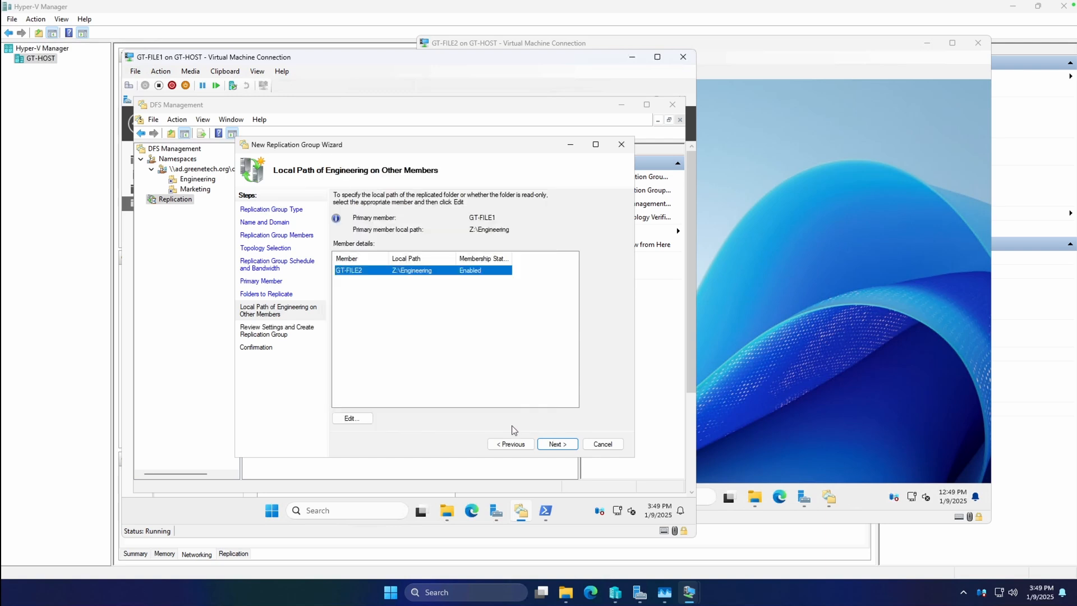
Step: Create the replication group, dismissing the wizard and its replication delay notice, and display the Engineering group's memberships
{"action": "left_click", "coordinate": [557, 445]}
{"action": "left_click", "coordinate": [563, 446]}
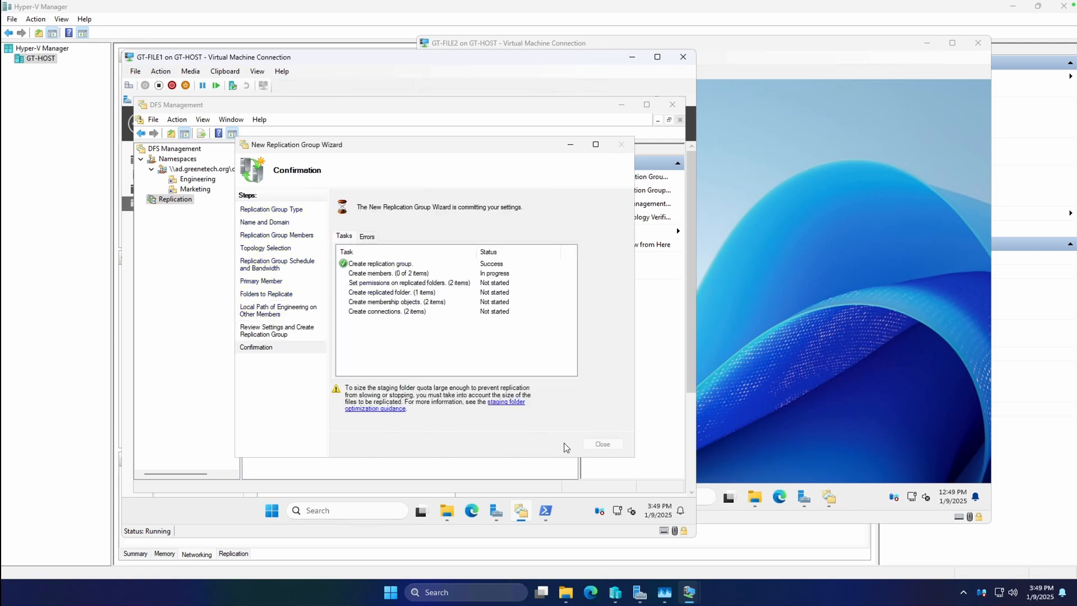
{"action": "left_click", "coordinate": [593, 443]}
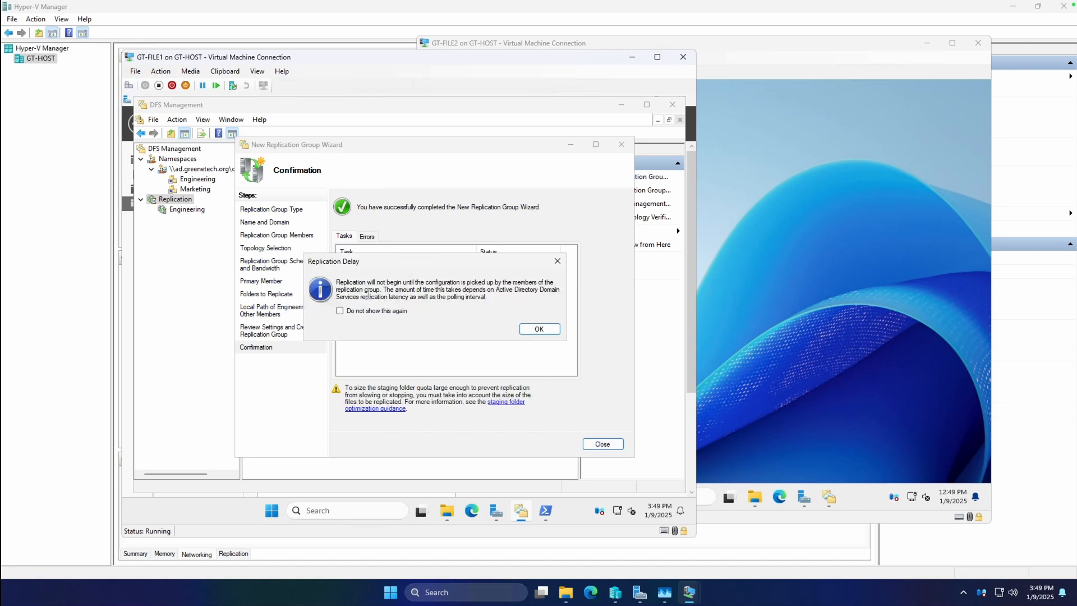
{"action": "left_click_drag", "start_coordinate": [427, 269], "coordinate": [420, 262]}
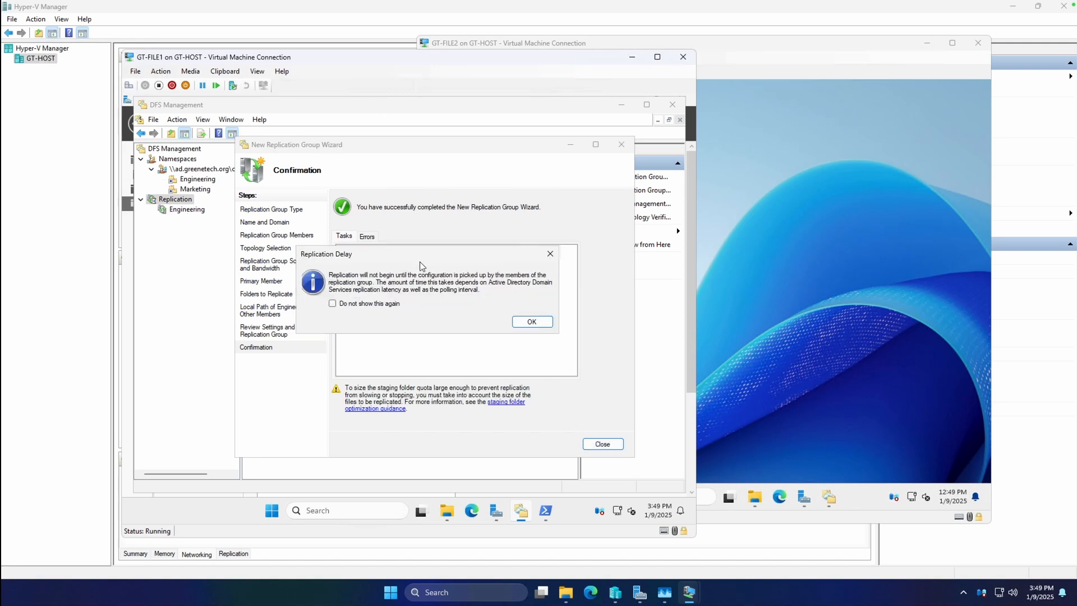
{"action": "left_click", "coordinate": [527, 320]}
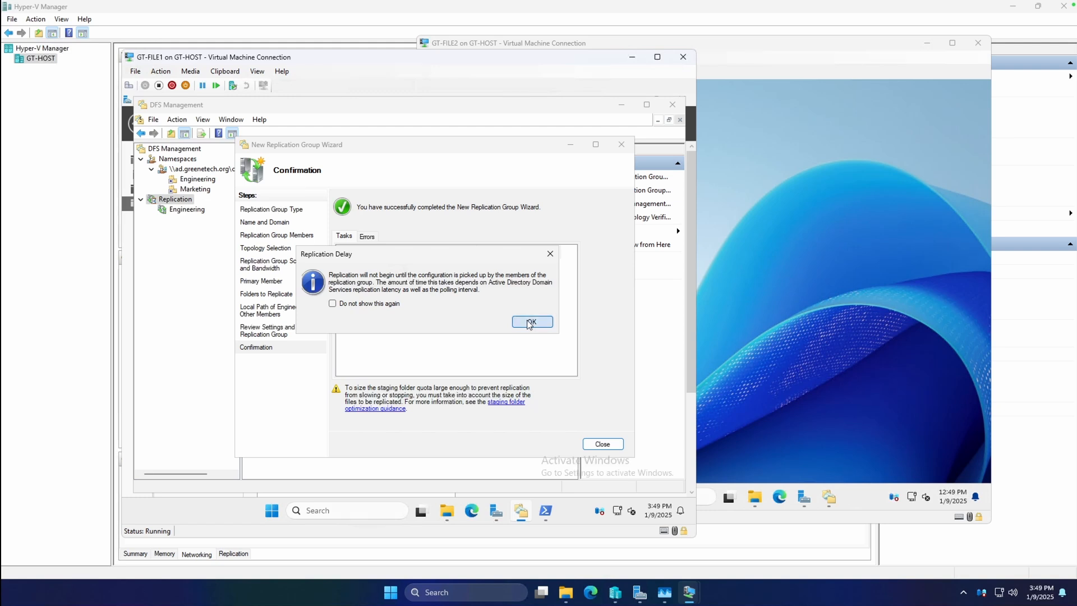
{"action": "left_click", "coordinate": [529, 322]}
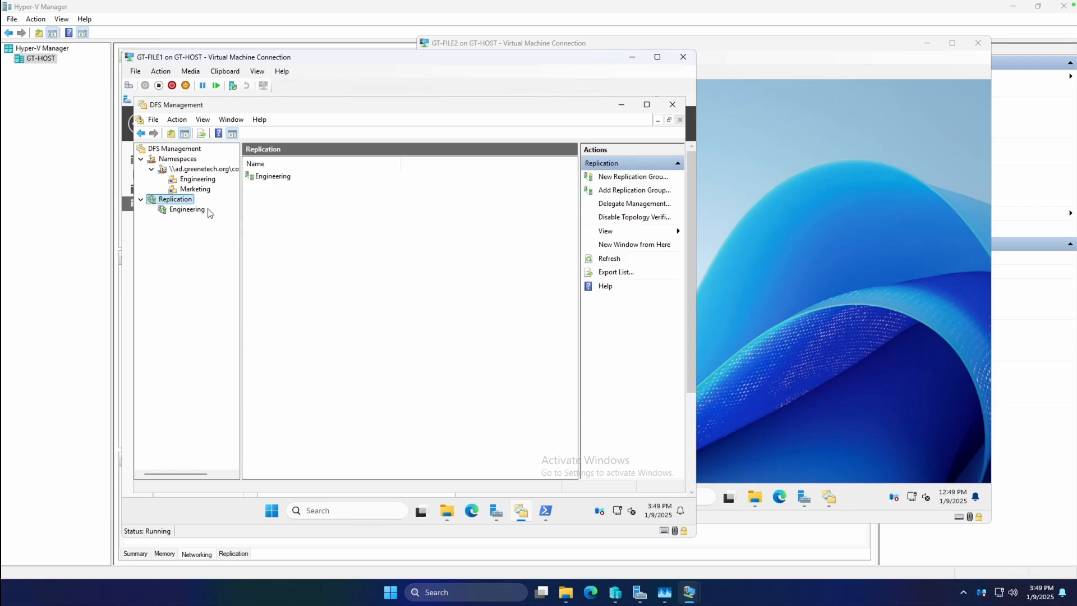
{"action": "left_click", "coordinate": [191, 211]}
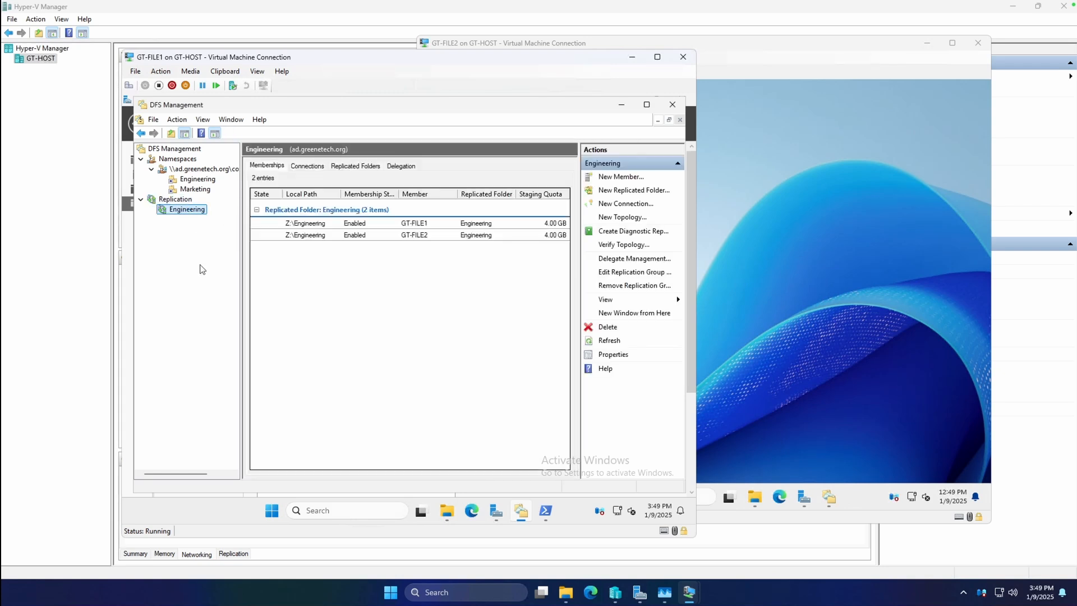
Step: Start another multipurpose replication group named Marketing, with the description "Replication group for marketing share"
{"action": "left_click", "coordinate": [185, 202]}
{"action": "right_click", "coordinate": [185, 203]}
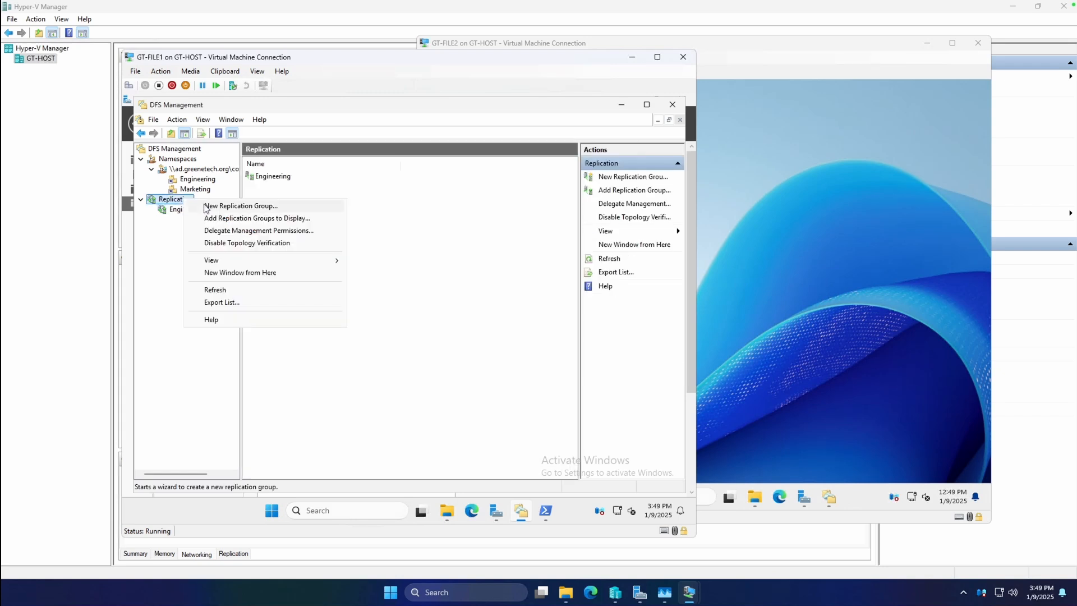
{"action": "key", "text": "Escape"}
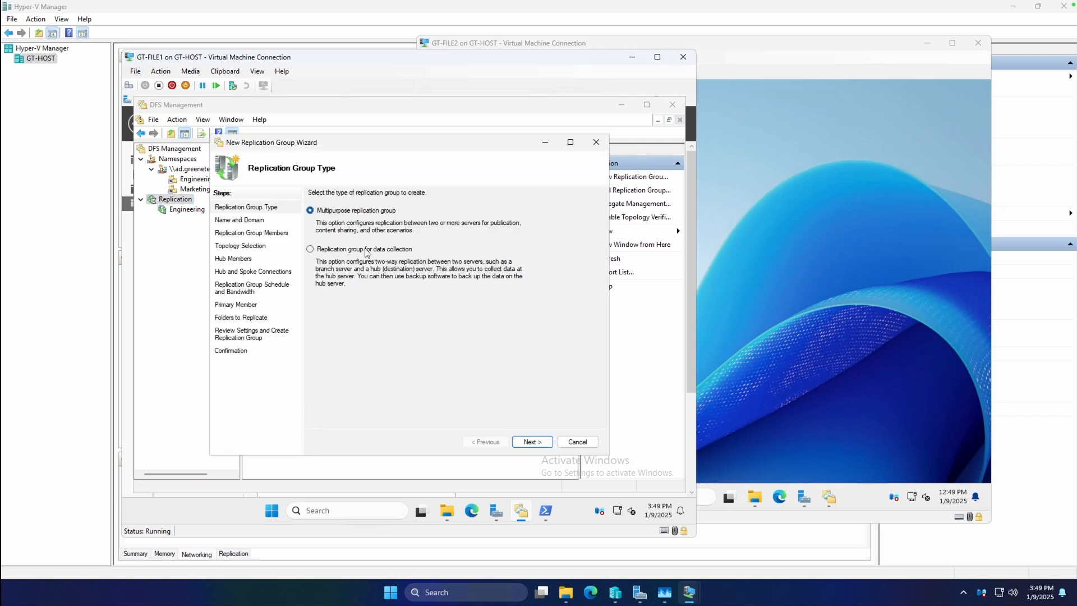
{"action": "left_click", "coordinate": [533, 442]}
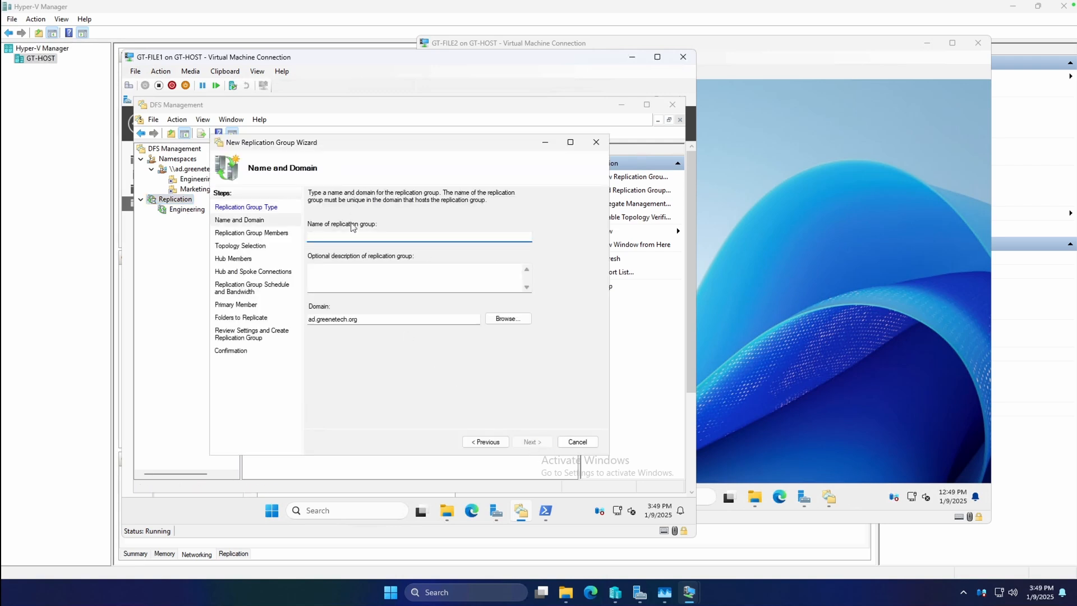
{"action": "type", "text": "Marketing"}
{"action": "key", "text": "Tab"}
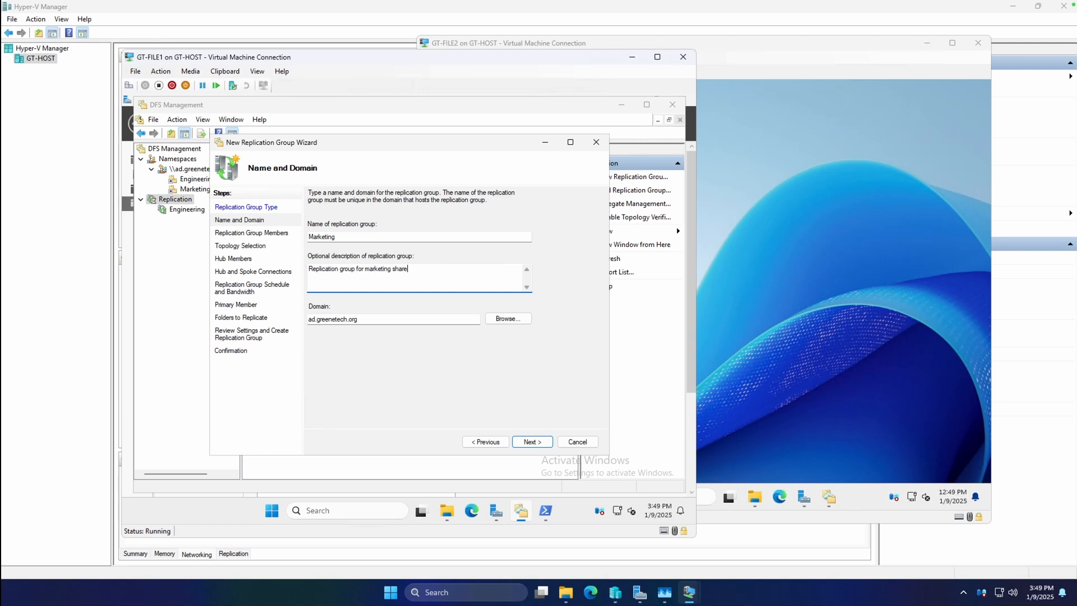
{"action": "left_click", "coordinate": [532, 441]}
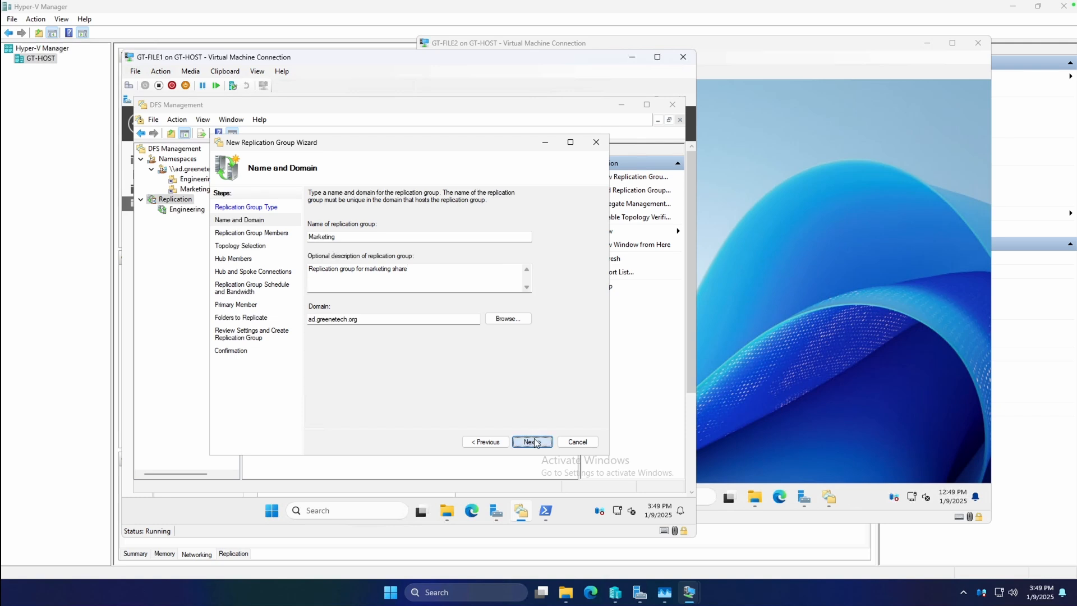
Step: Add GT-FILE1 and GT-FILE2 as members of the Marketing replication group
{"action": "left_click", "coordinate": [325, 399]}
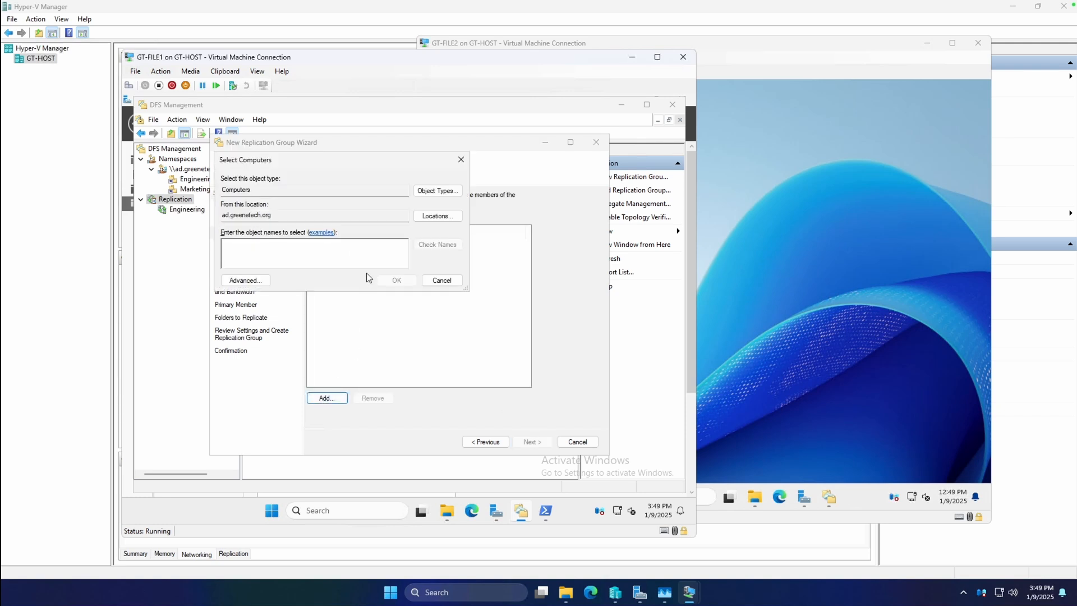
{"action": "type", "text": "GT-FILE1"}
{"action": "key", "text": "Return"}
{"action": "left_click", "coordinate": [331, 399]}
{"action": "type", "text": "GT-FILE1"}
{"action": "key", "text": "Return"}
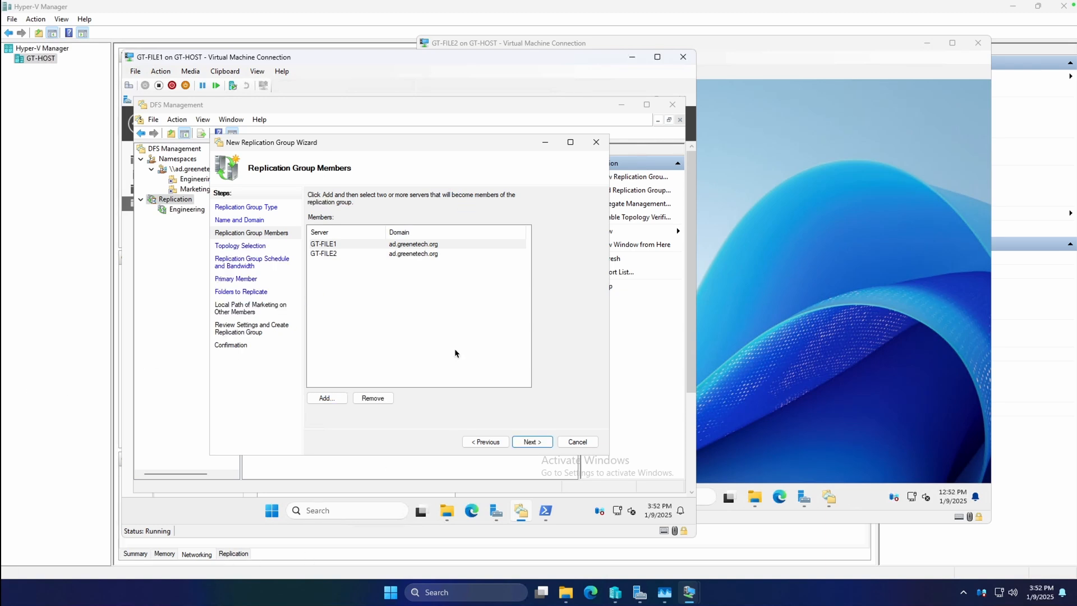
{"action": "left_click", "coordinate": [536, 443]}
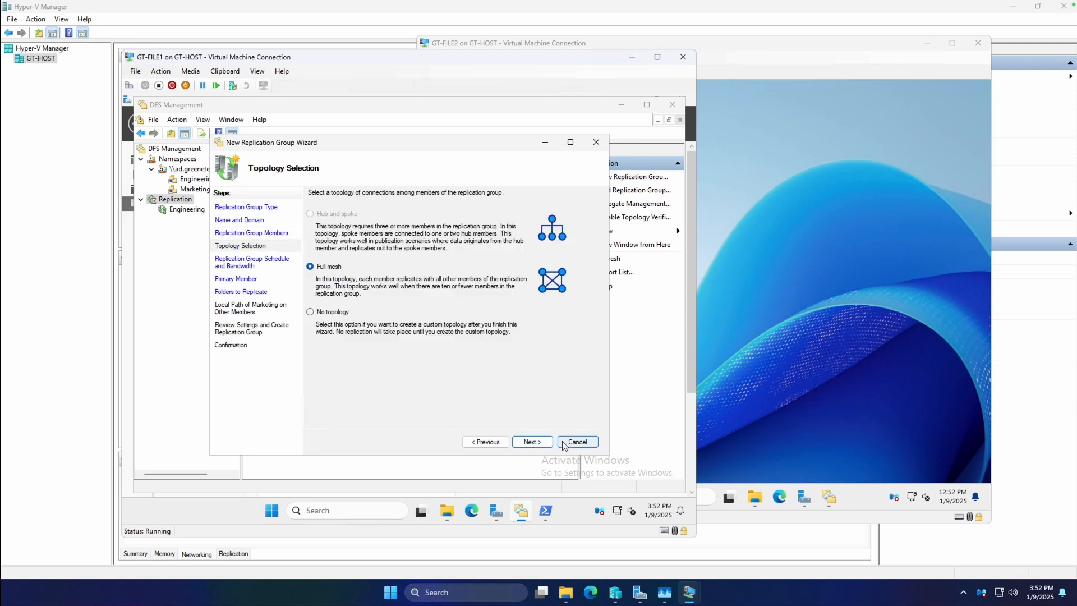
Step: Accept the full mesh topology and continuous replication at full bandwidth, with GT-FILE1 as the primary member
{"action": "left_click", "coordinate": [531, 442]}
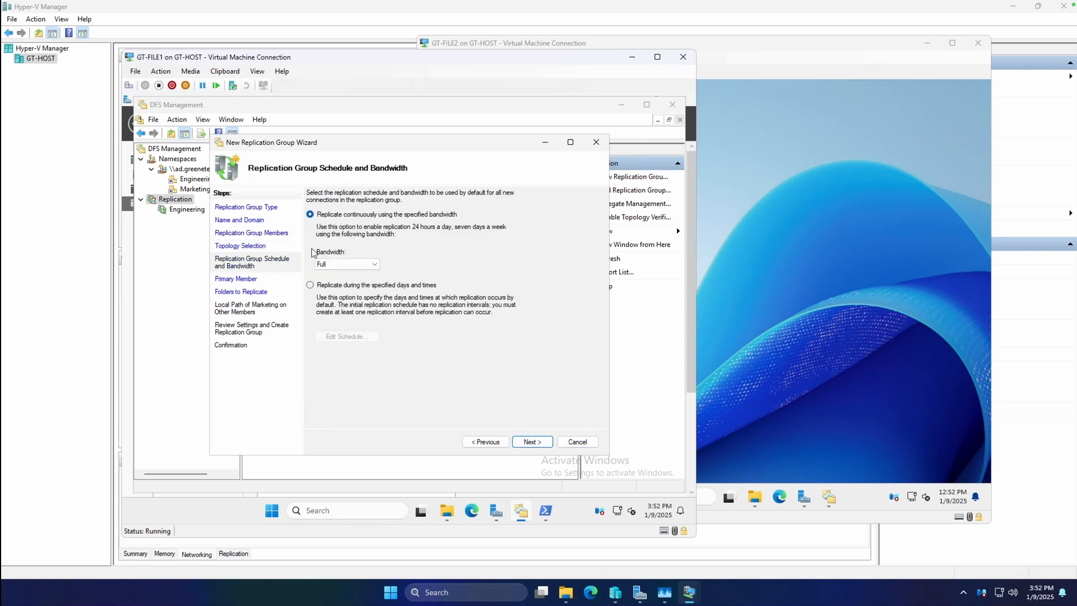
{"action": "left_click", "coordinate": [528, 440]}
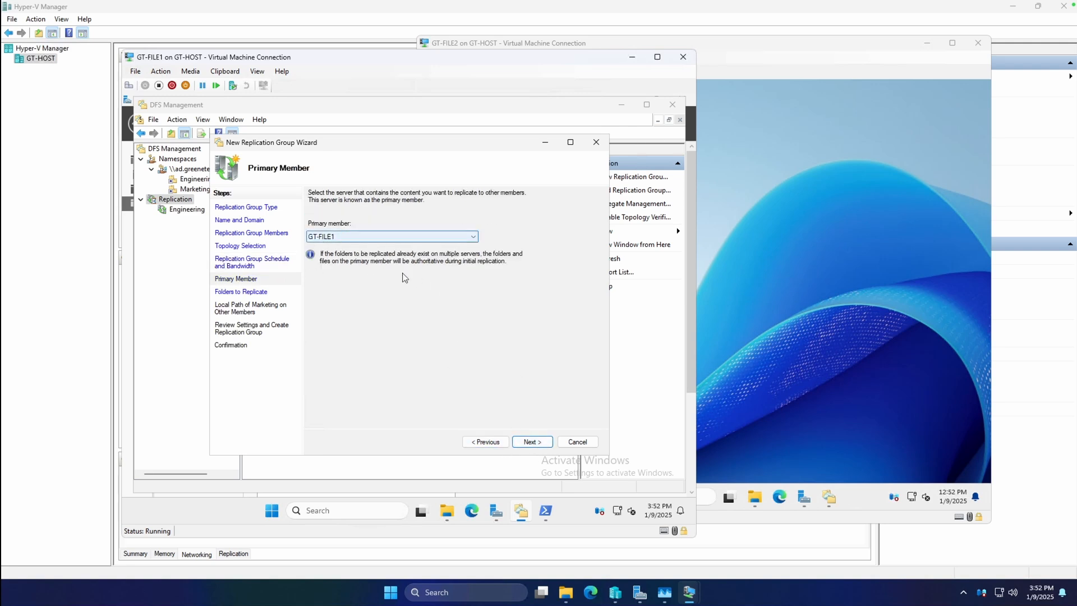
{"action": "left_click", "coordinate": [532, 441]}
Step: Remove the listed replicated folder and add Z:\Marketing from GT-FILE1, using the name based on its path
{"action": "left_click", "coordinate": [341, 251]}
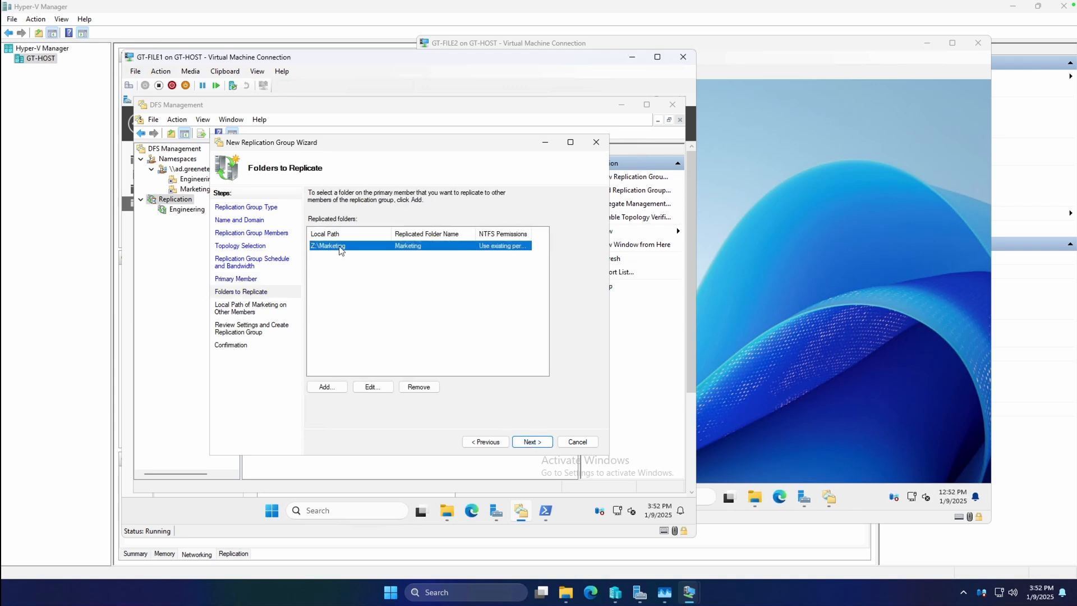
{"action": "left_click", "coordinate": [418, 387]}
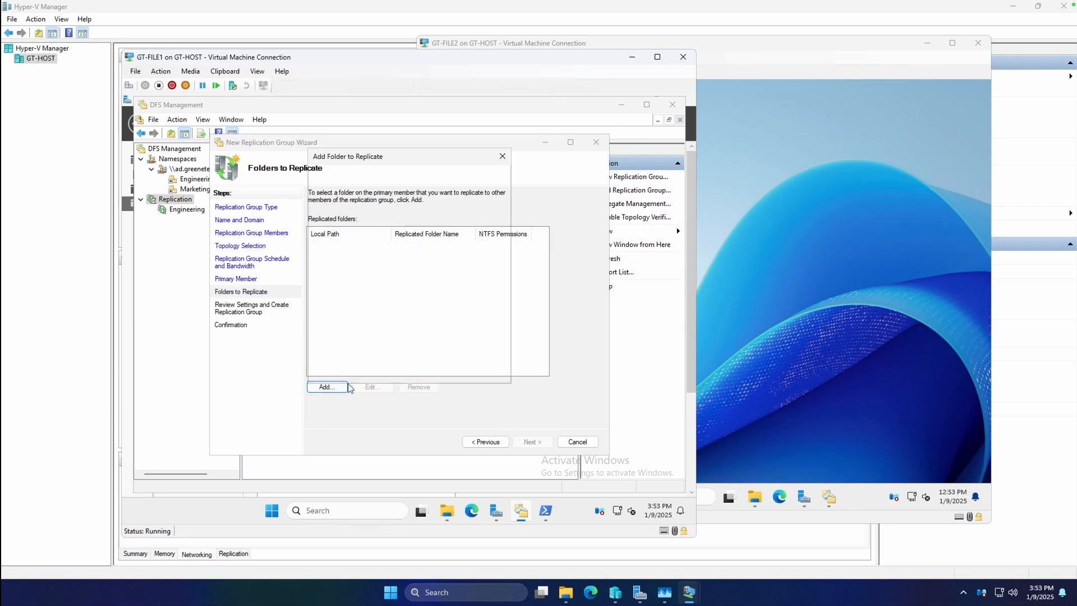
{"action": "left_click", "coordinate": [327, 387]}
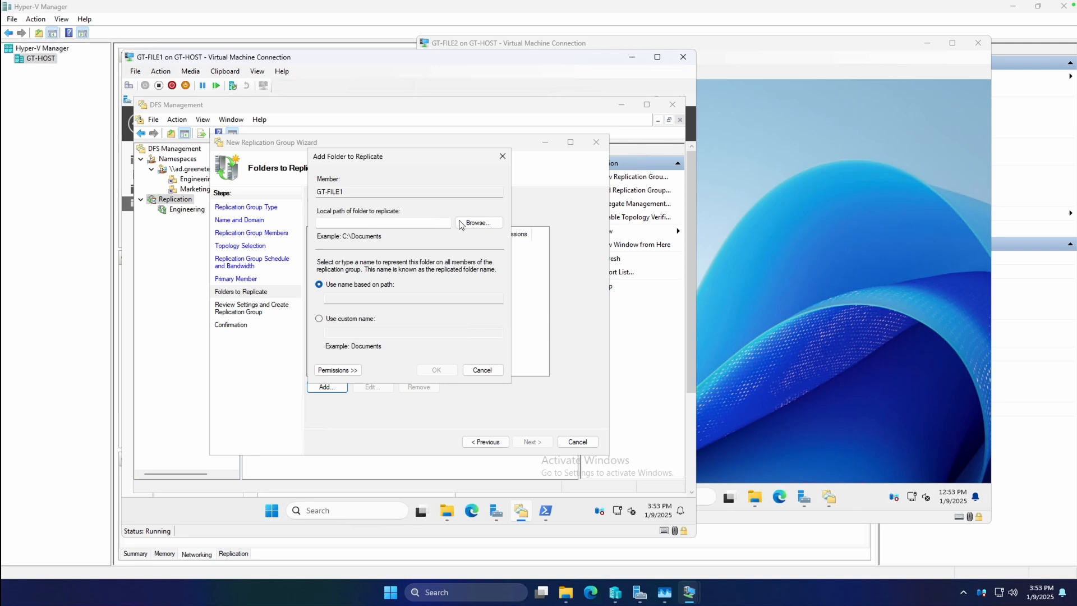
{"action": "left_click", "coordinate": [477, 223]}
{"action": "left_click", "coordinate": [333, 280]}
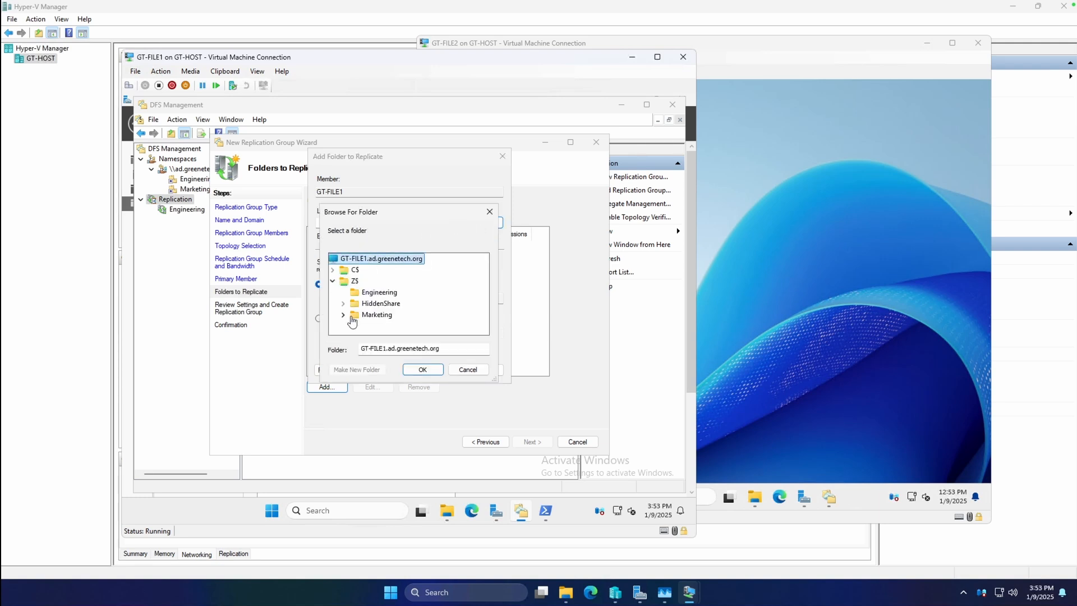
{"action": "double_click", "coordinate": [352, 315]}
{"action": "left_click", "coordinate": [422, 369]}
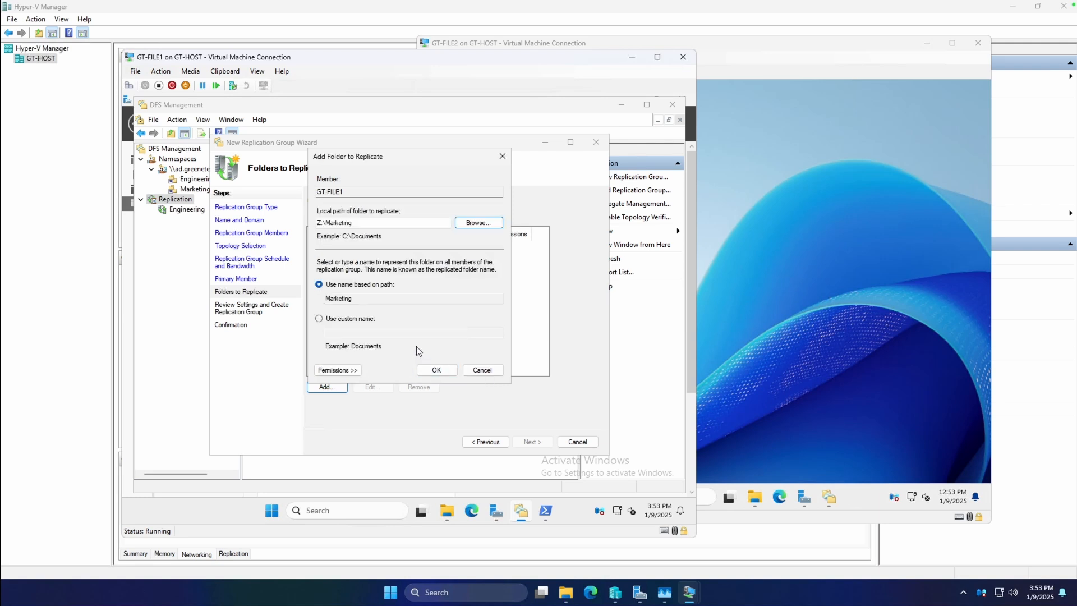
{"action": "left_click", "coordinate": [443, 370]}
{"action": "left_click", "coordinate": [526, 442]}
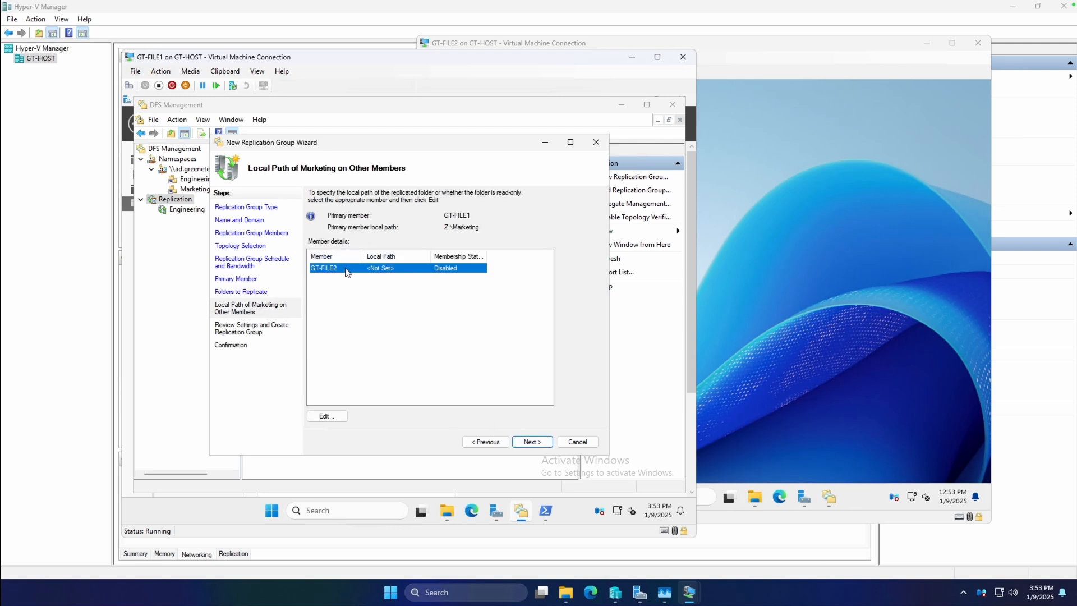
Step: Enable GT-FILE2's membership for the Marketing folder with the local path Z:\Marketing
{"action": "left_click", "coordinate": [326, 416]}
{"action": "left_click", "coordinate": [333, 292]}
{"action": "left_click", "coordinate": [469, 334]}
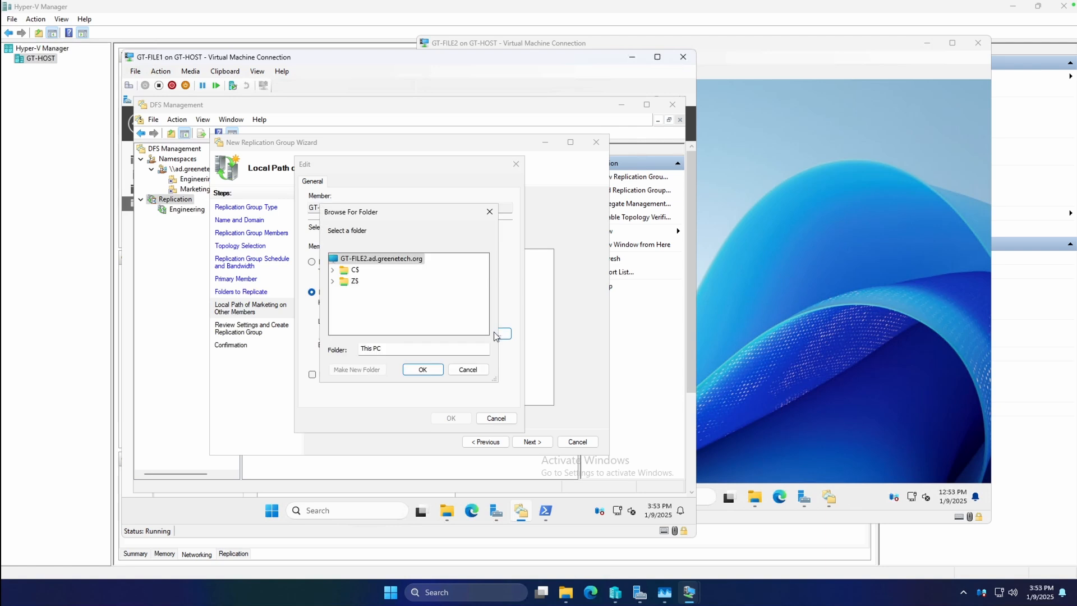
{"action": "left_click", "coordinate": [332, 270]}
{"action": "left_click", "coordinate": [332, 270]}
{"action": "left_click", "coordinate": [333, 281]}
{"action": "left_click", "coordinate": [370, 304]}
{"action": "left_click", "coordinate": [417, 369]}
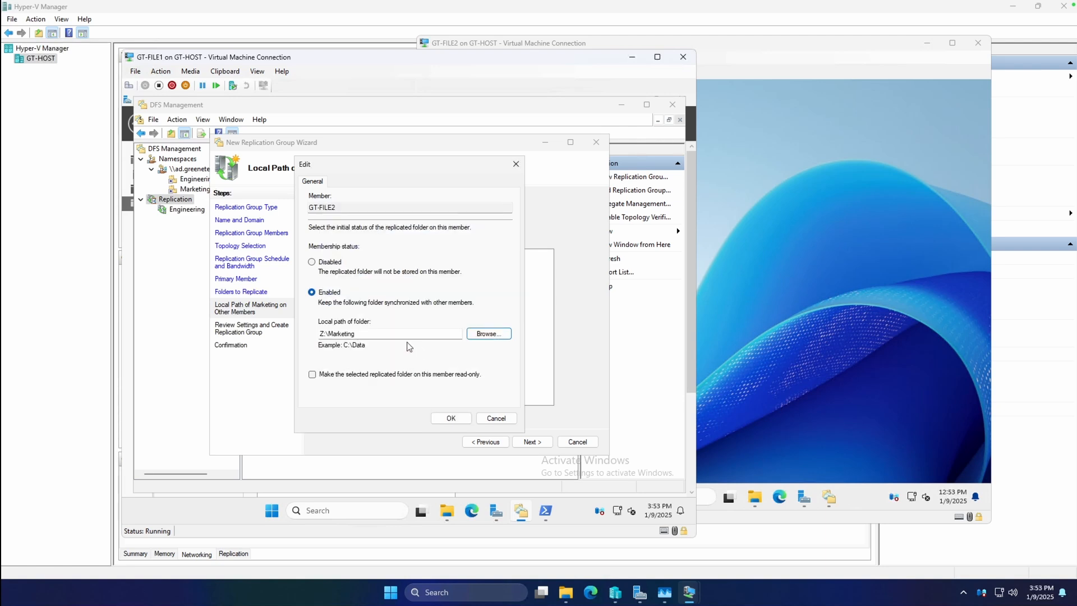
{"action": "left_click", "coordinate": [453, 418]}
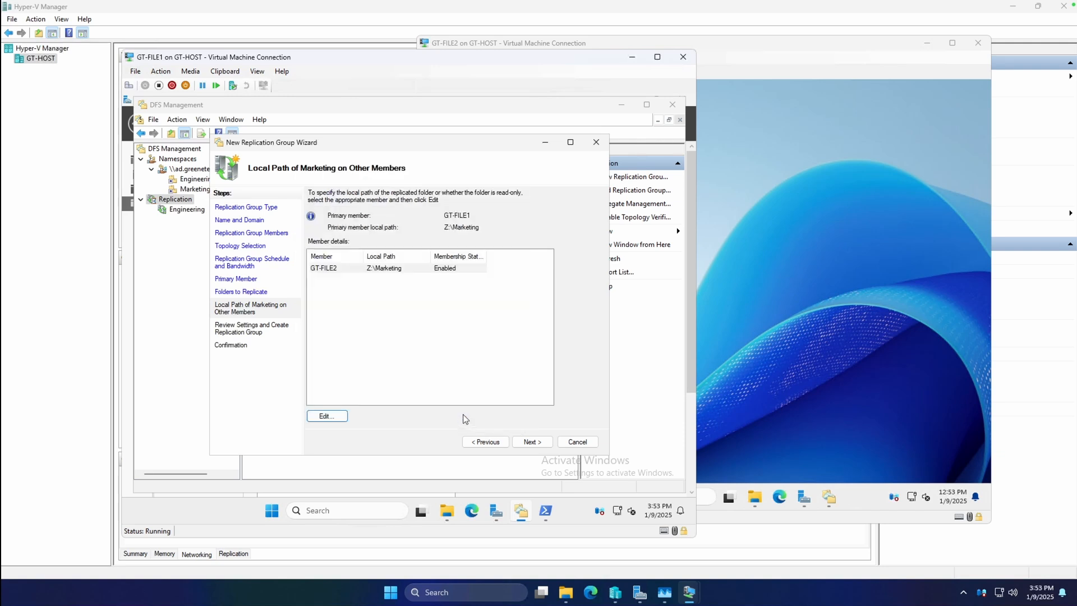
Step: Create the Marketing replication group and dismiss the wizard and its replication delay notice
{"action": "left_click", "coordinate": [532, 442]}
{"action": "left_click", "coordinate": [533, 442]}
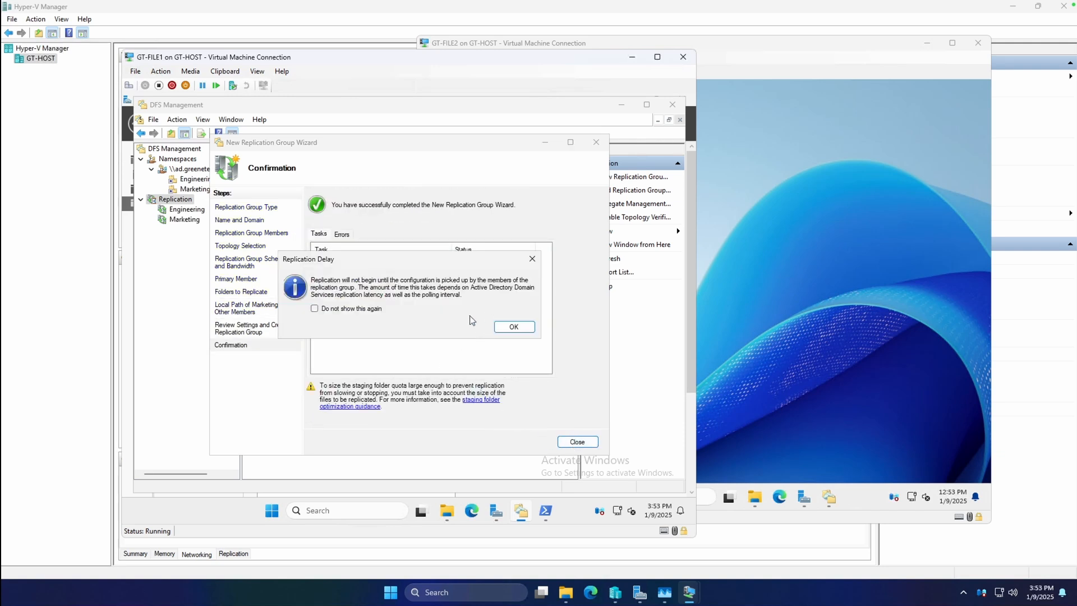
{"action": "left_click", "coordinate": [532, 321]}
Step: Review the memberships and replicated folders of the Engineering and Marketing replication groups
{"action": "left_click", "coordinate": [178, 212]}
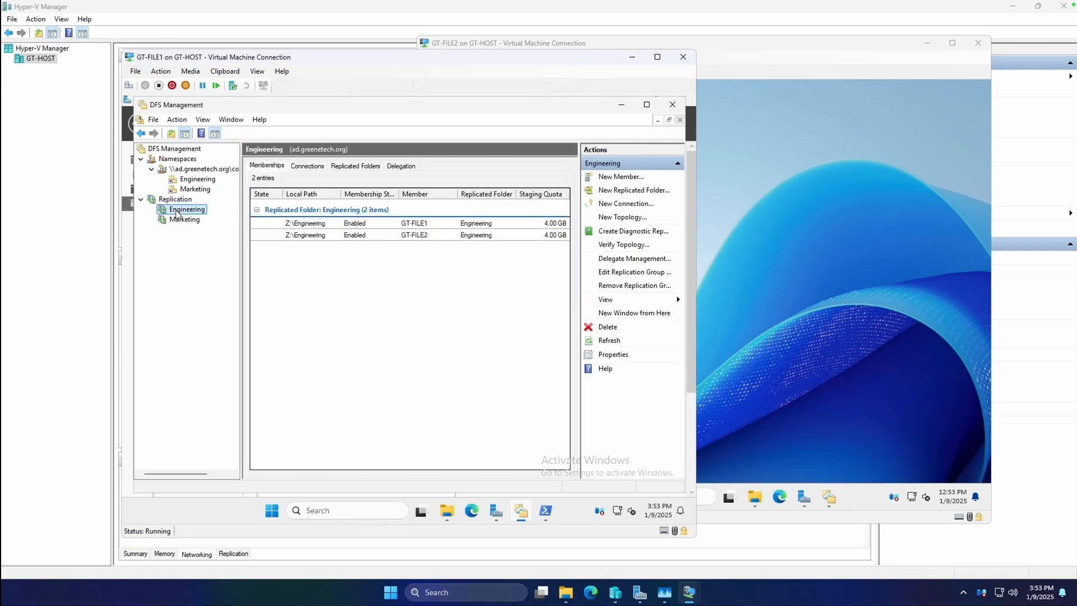
{"action": "left_click", "coordinate": [183, 219]}
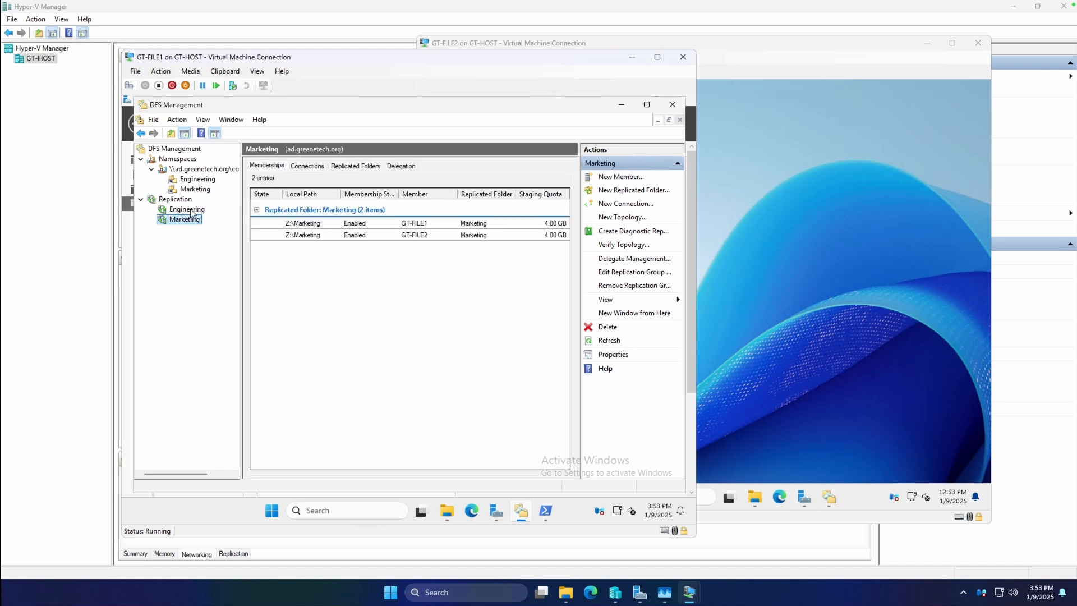
{"action": "left_click", "coordinate": [179, 211]}
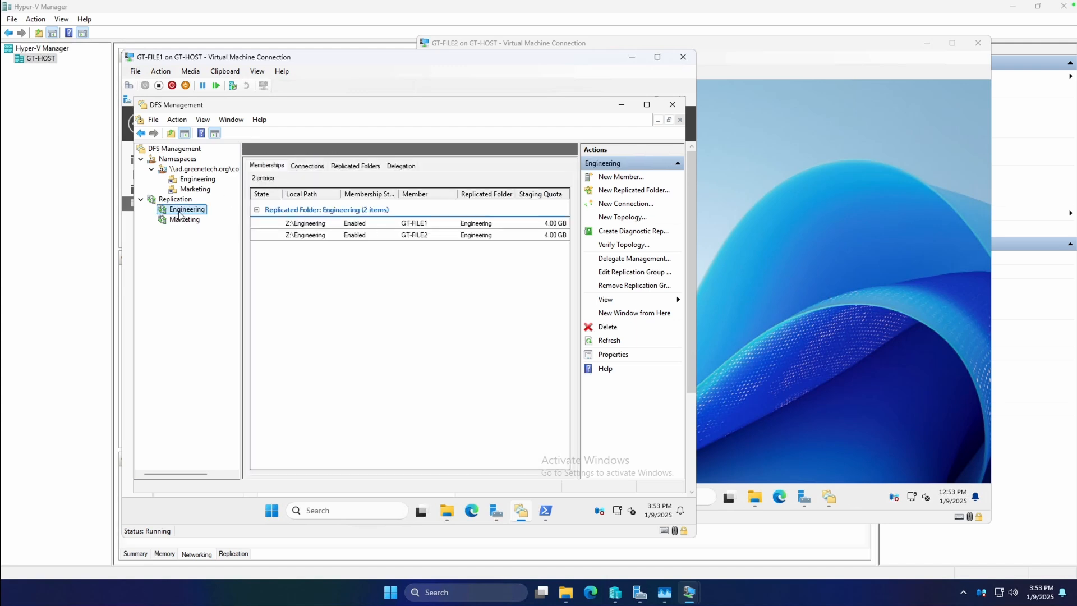
{"action": "left_click", "coordinate": [336, 166]}
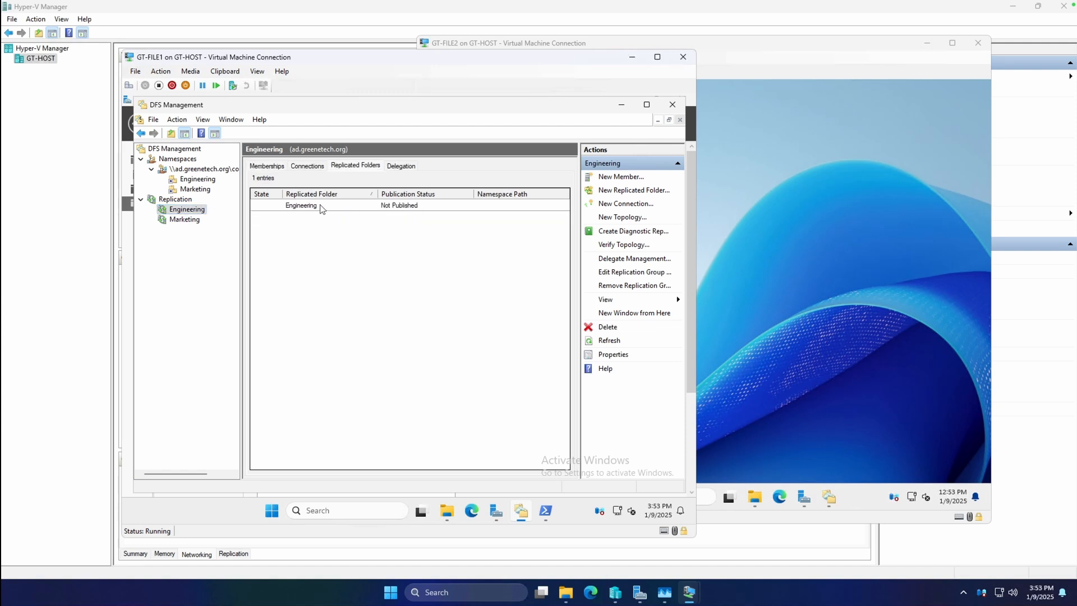
{"action": "left_click", "coordinate": [322, 206]}
{"action": "left_click", "coordinate": [185, 219]}
{"action": "left_click", "coordinate": [345, 167]}
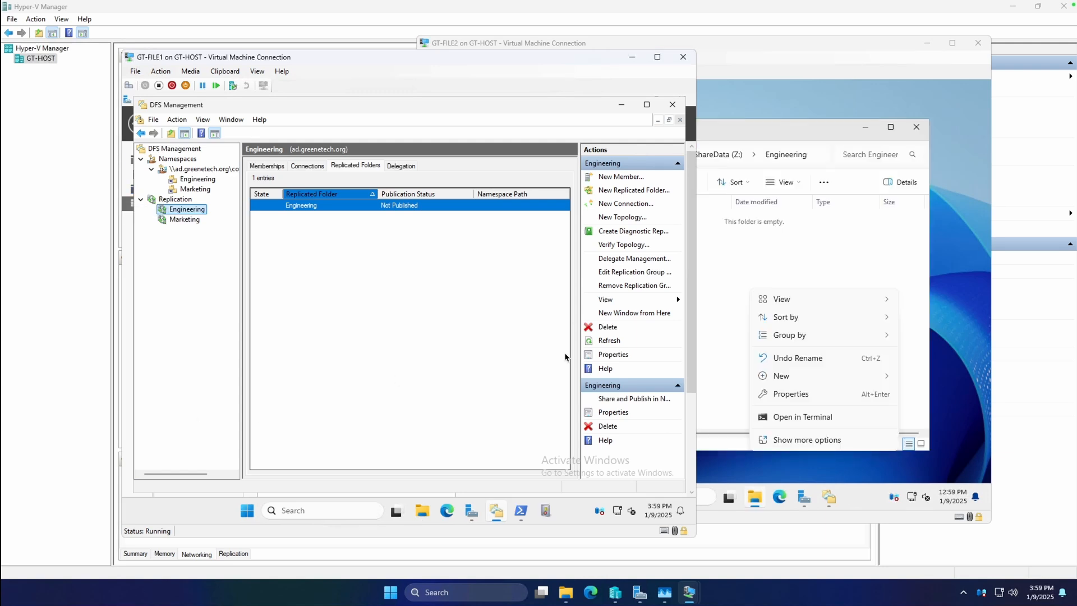
Step: Open a maximized Event Viewer on GT-FILE1 and display the DFS Replication log under Applications and Services Logs
{"action": "left_click", "coordinate": [247, 511]}
{"action": "type", "text": "eve"}
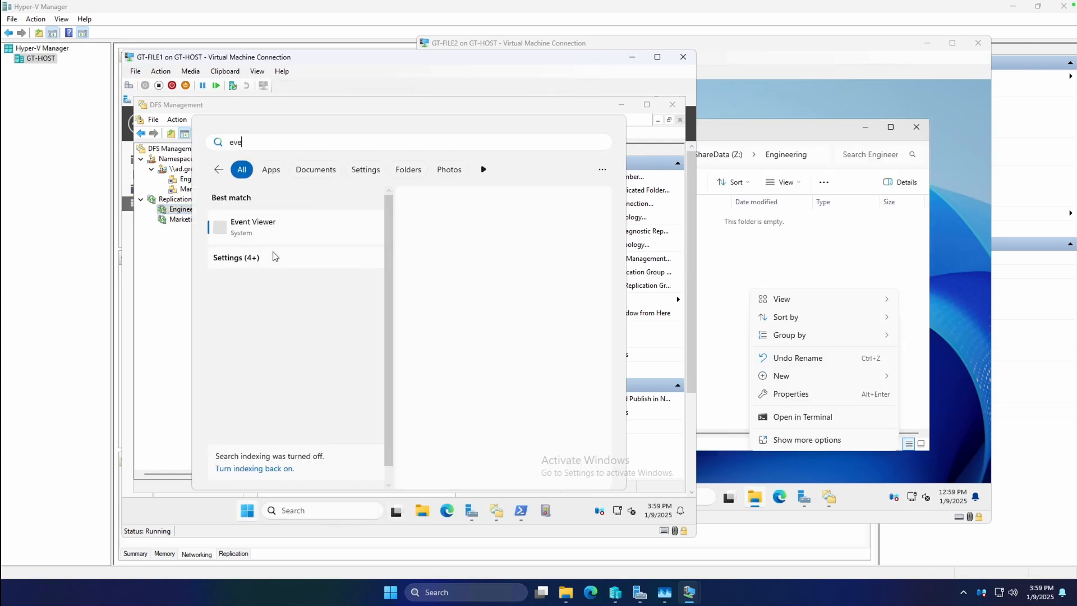
{"action": "left_click", "coordinate": [260, 220]}
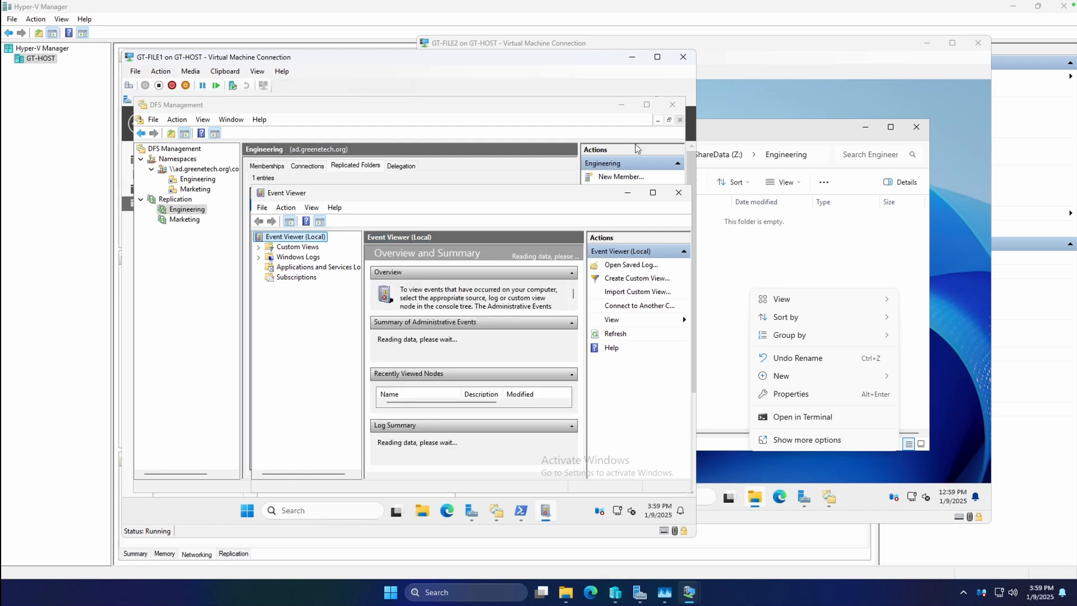
{"action": "left_click", "coordinate": [653, 192]}
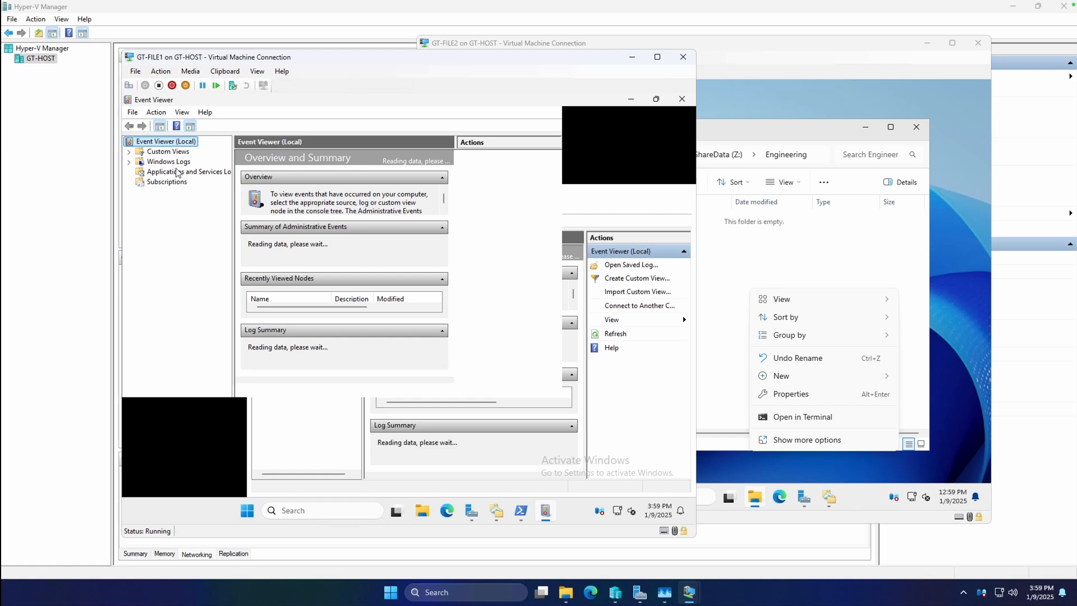
{"action": "double_click", "coordinate": [177, 173]}
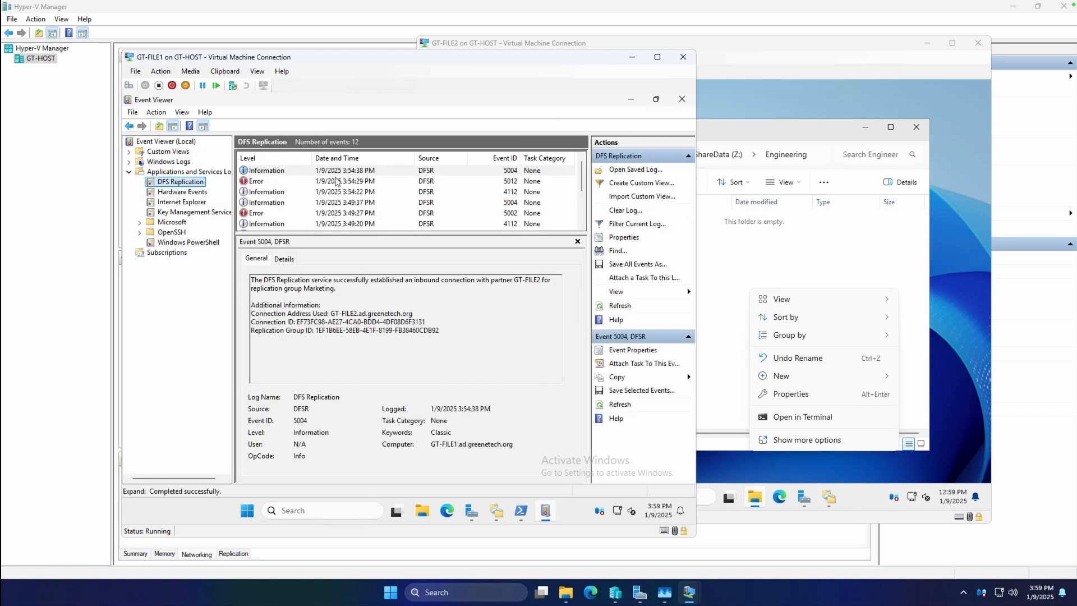
{"action": "left_click", "coordinate": [372, 289]}
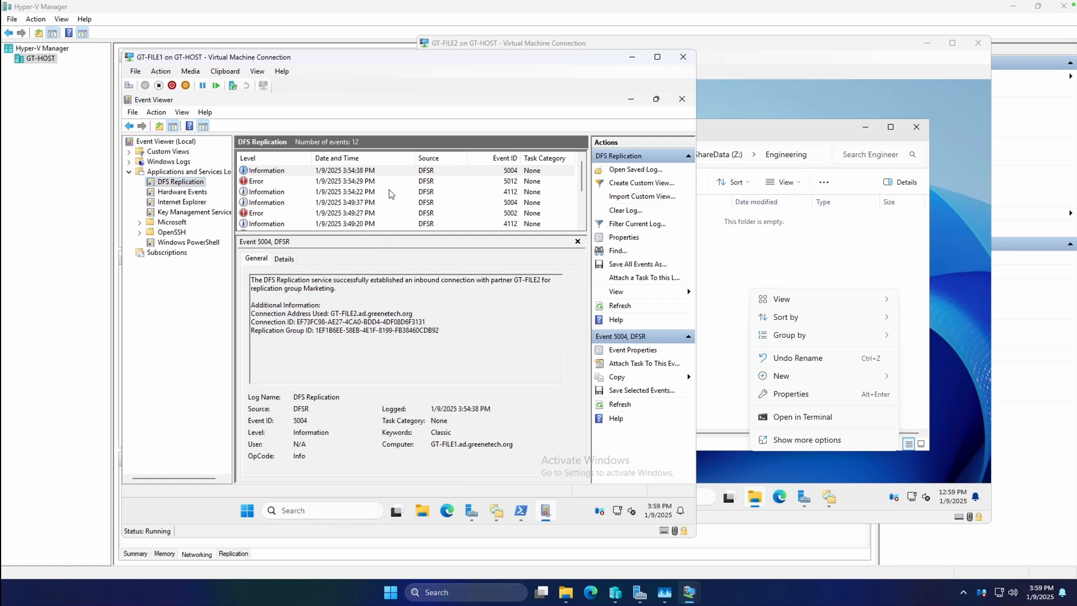
Step: Examine the DFS Replication log's error and information events for both replication groups, then minimize Event Viewer
{"action": "left_click", "coordinate": [302, 181]}
{"action": "left_click", "coordinate": [291, 214]}
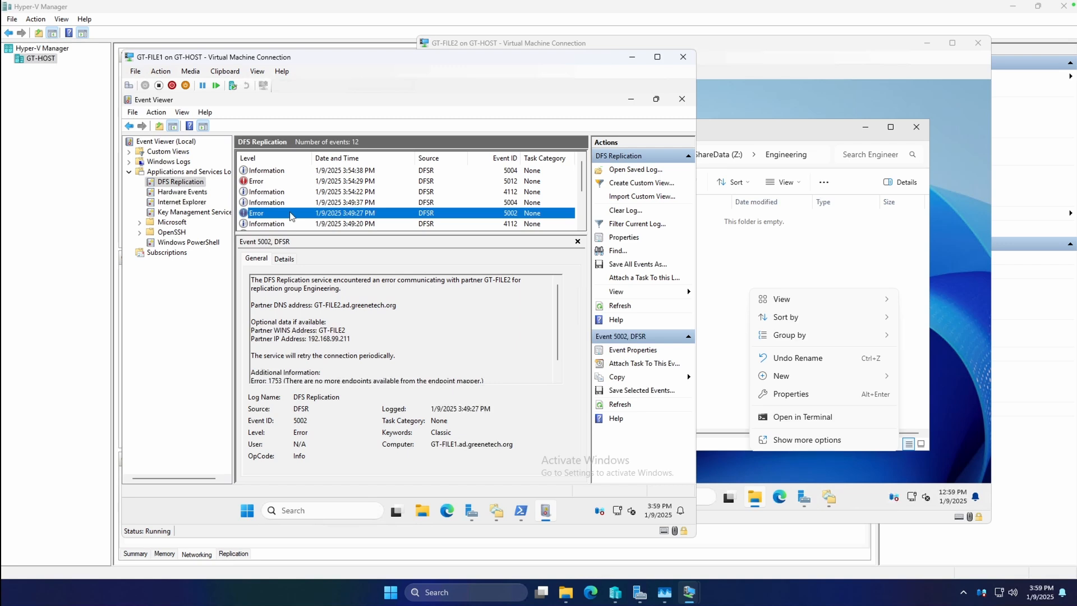
{"action": "key", "text": "Up"}
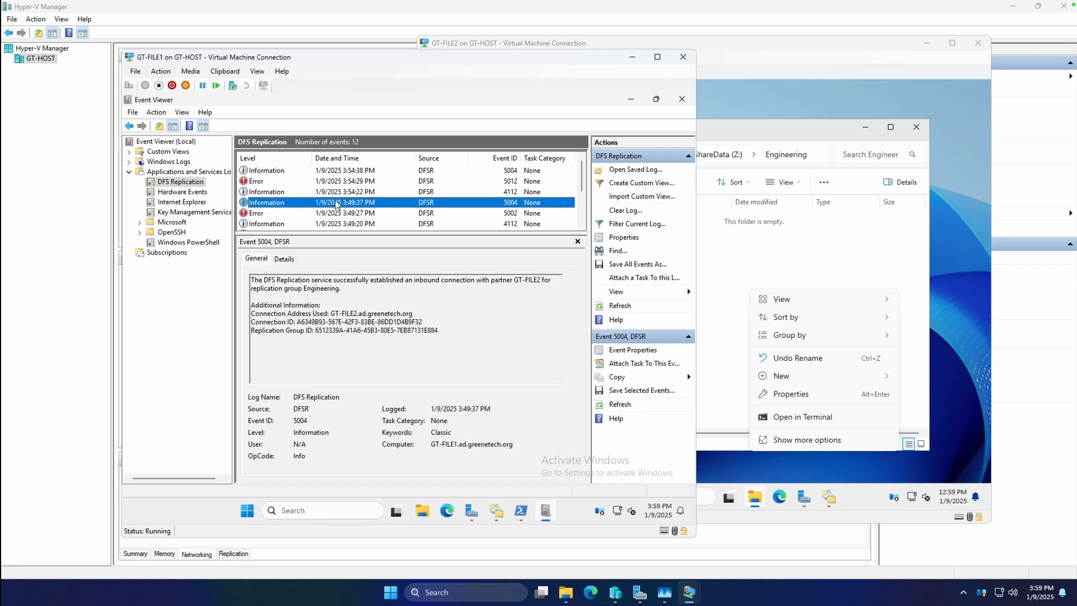
{"action": "key", "text": "Up"}
{"action": "key", "text": "Up"}
{"action": "key", "text": "Up"}
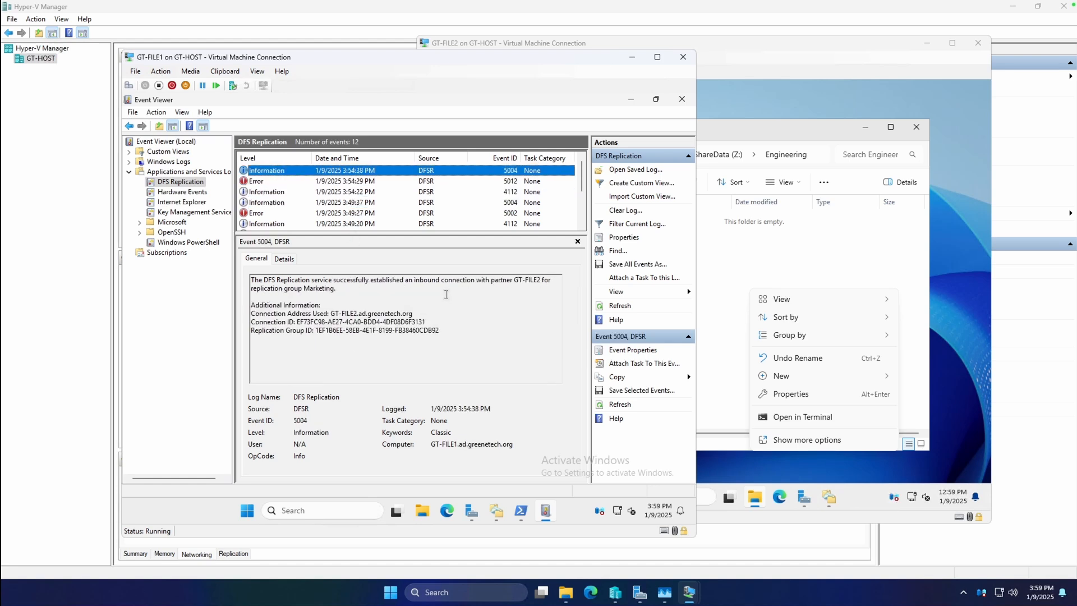
{"action": "left_click", "coordinate": [198, 184]}
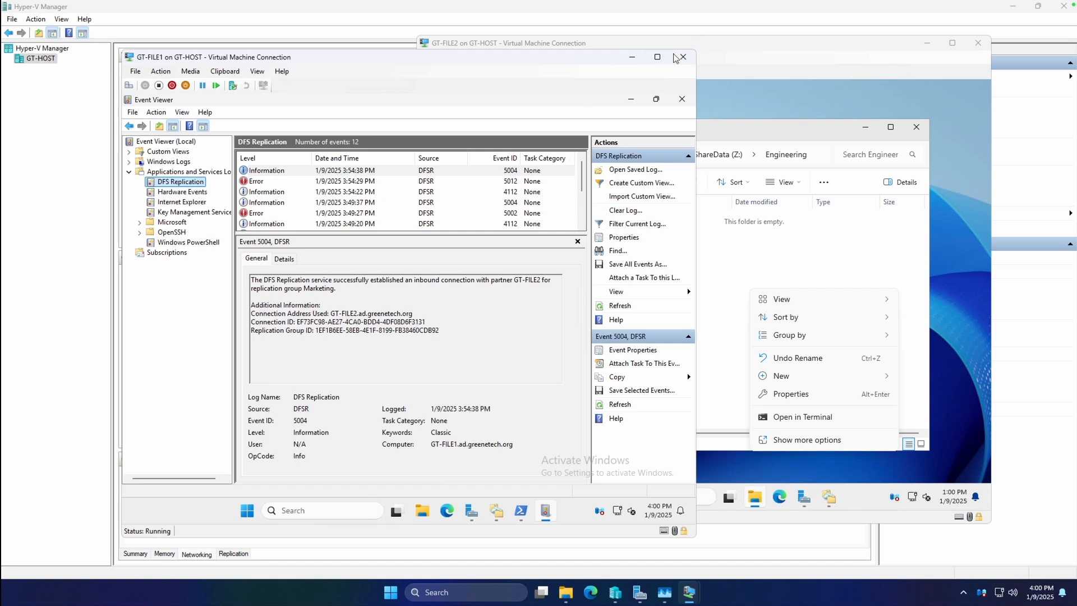
{"action": "left_click", "coordinate": [636, 100]}
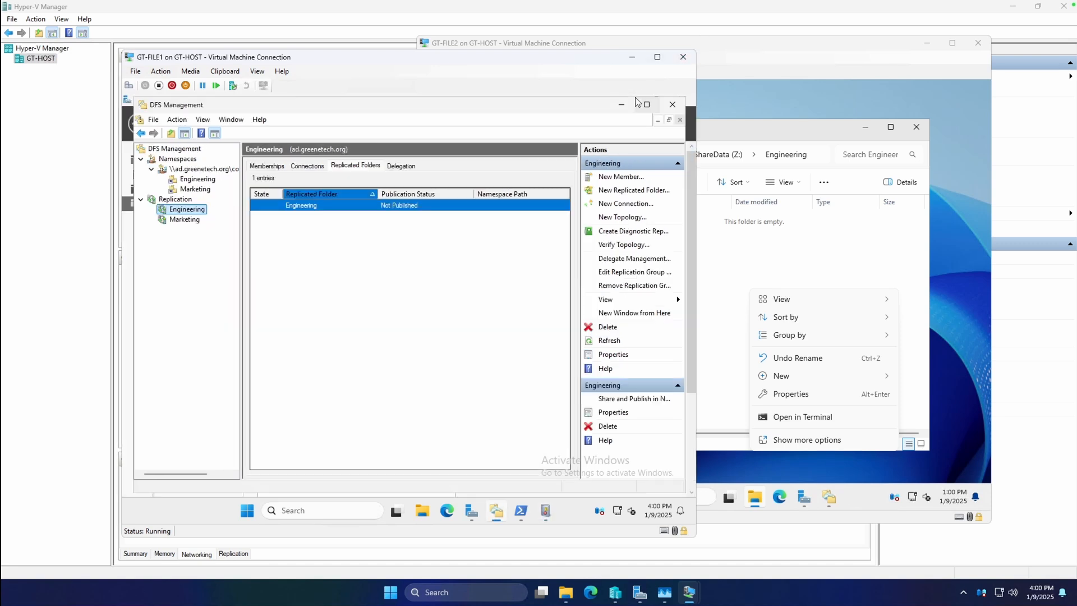
Step: Open the network folder \\ad.greenetech.org\companyshare\Engineering in File Explorer on GT-FILE1
{"action": "left_click", "coordinate": [422, 511]}
{"action": "left_click", "coordinate": [420, 203]}
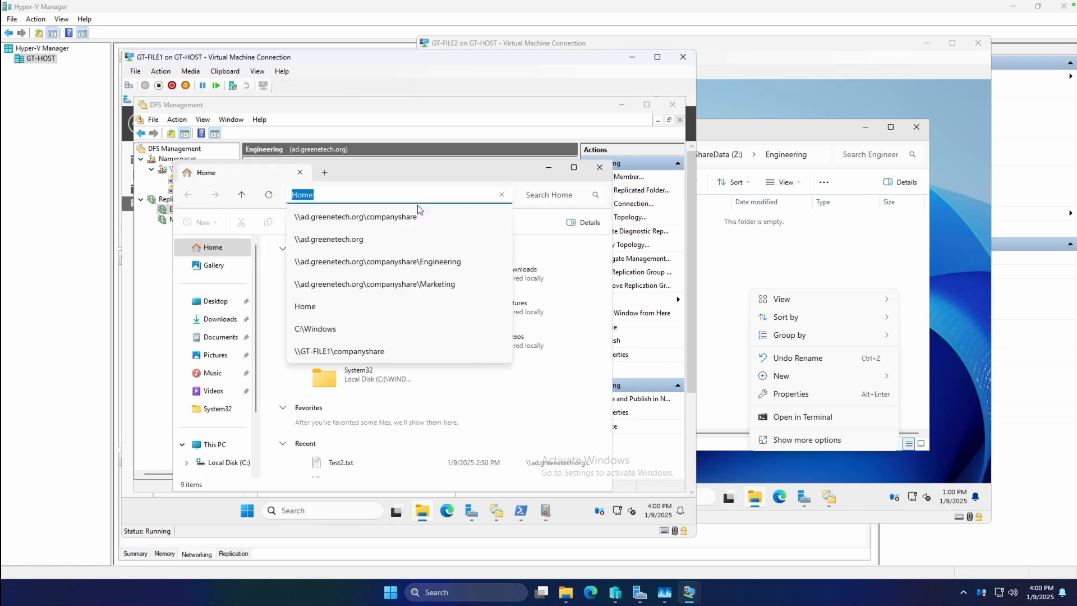
{"action": "type", "text": "\\ad/"}
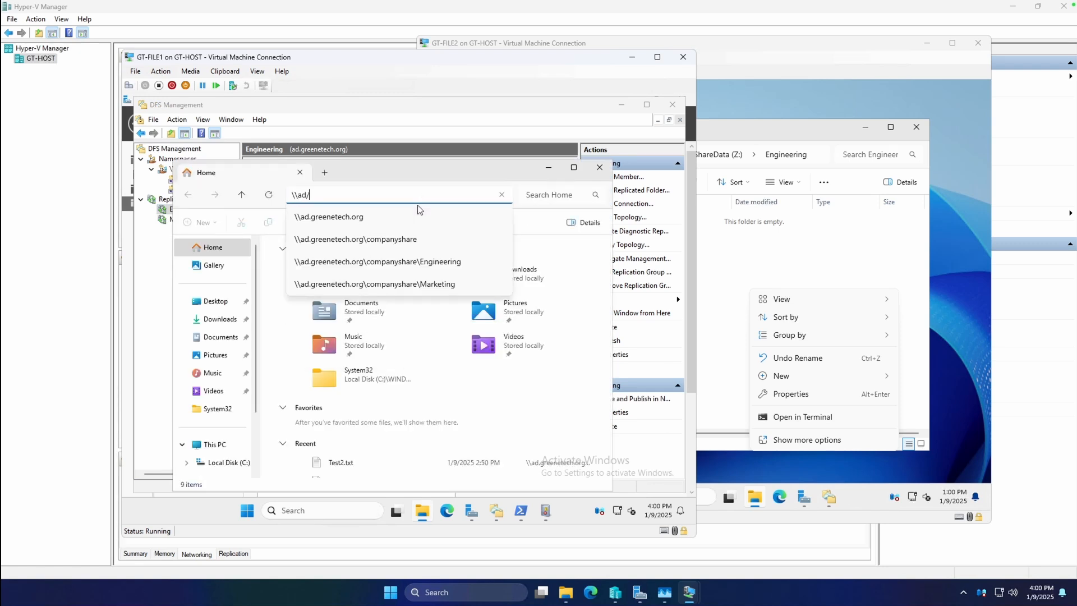
{"action": "type", "text": ".greenetech.org\\companyshare\\Engineering"}
{"action": "key", "text": "Return"}
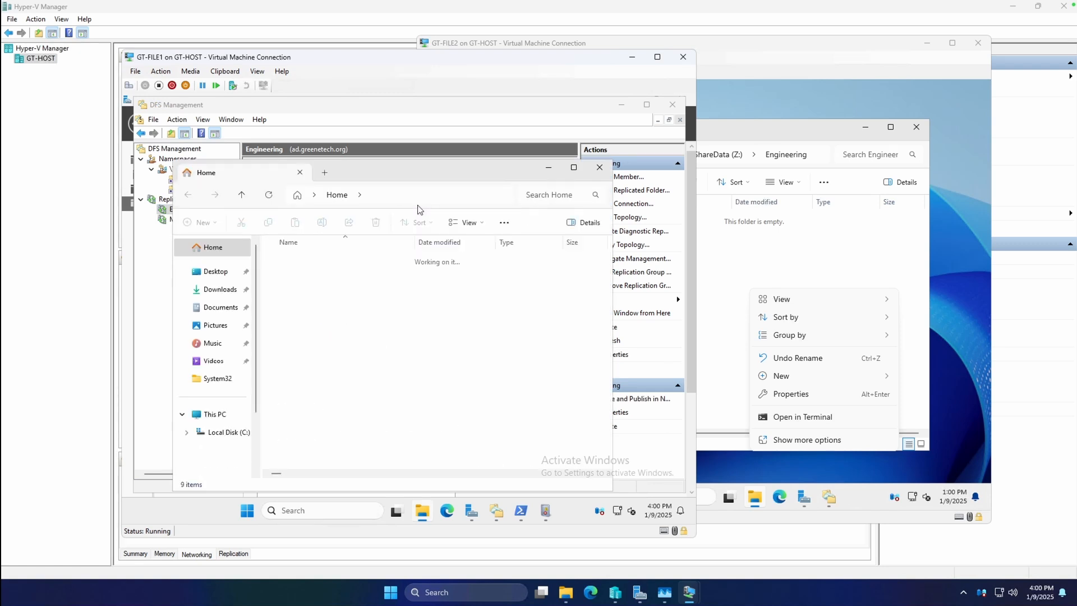
Step: Create a text document named TestDocument.txt in the Engineering share
{"action": "right_click", "coordinate": [384, 312]}
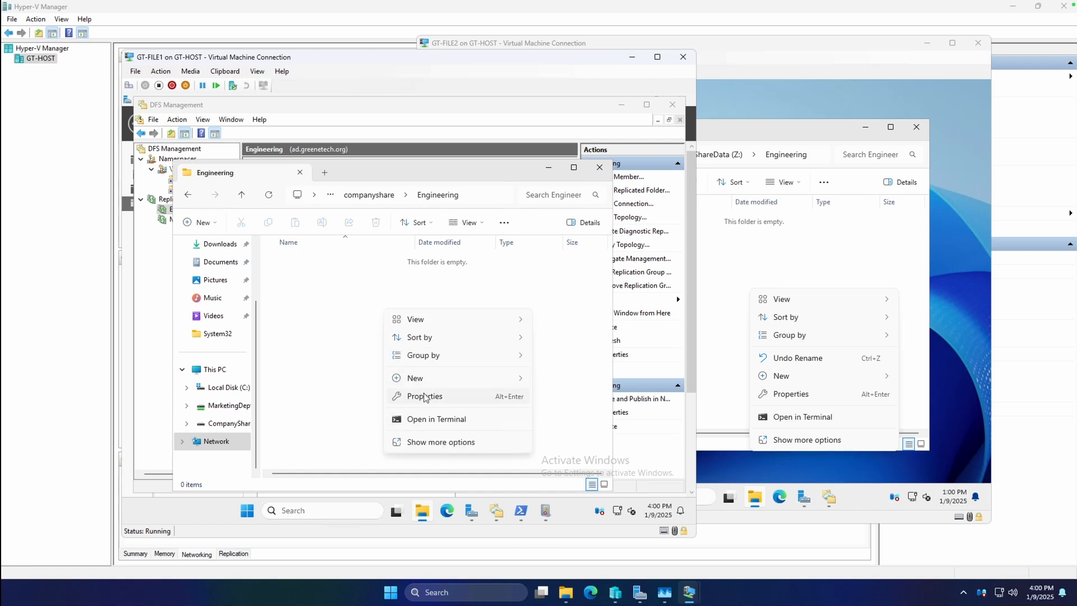
{"action": "mouse_move", "coordinate": [448, 379]}
{"action": "left_click", "coordinate": [578, 433]}
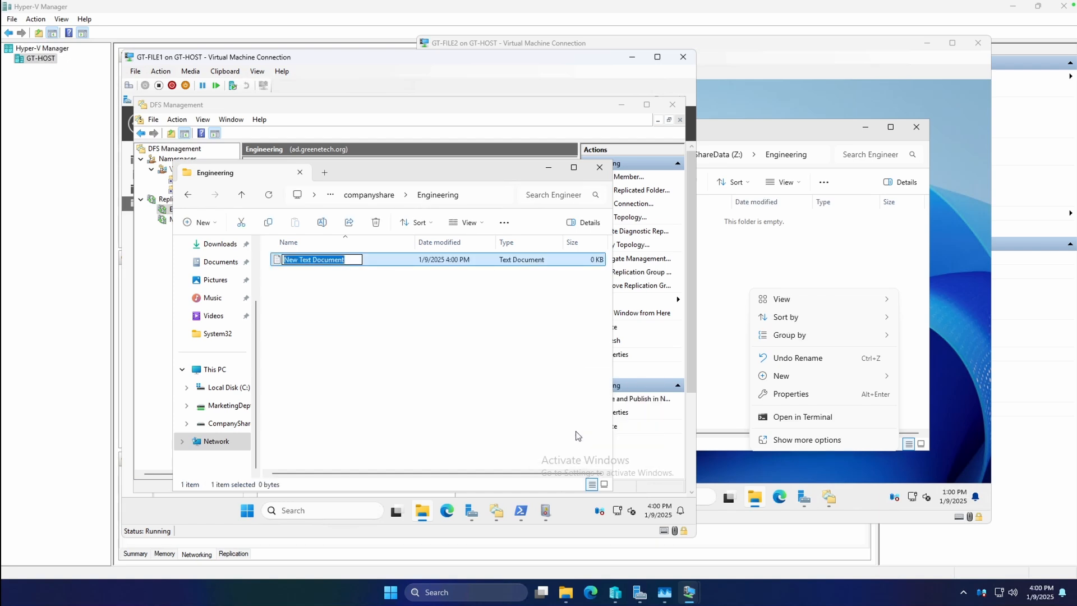
{"action": "type", "text": "TestDocument.txt"}
{"action": "key", "text": "Return"}
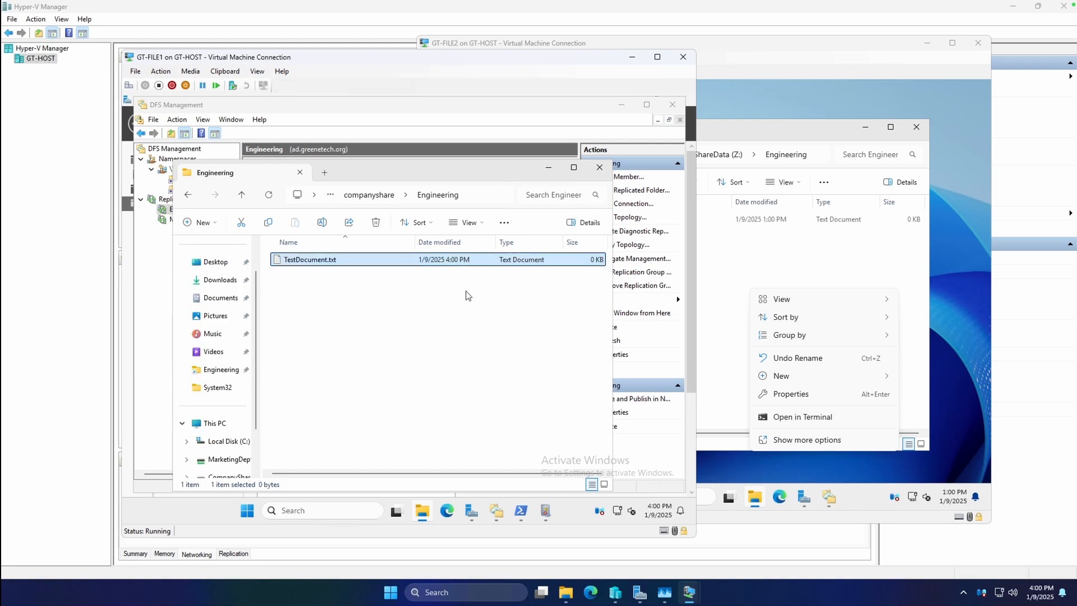
{"action": "left_click", "coordinate": [481, 348]}
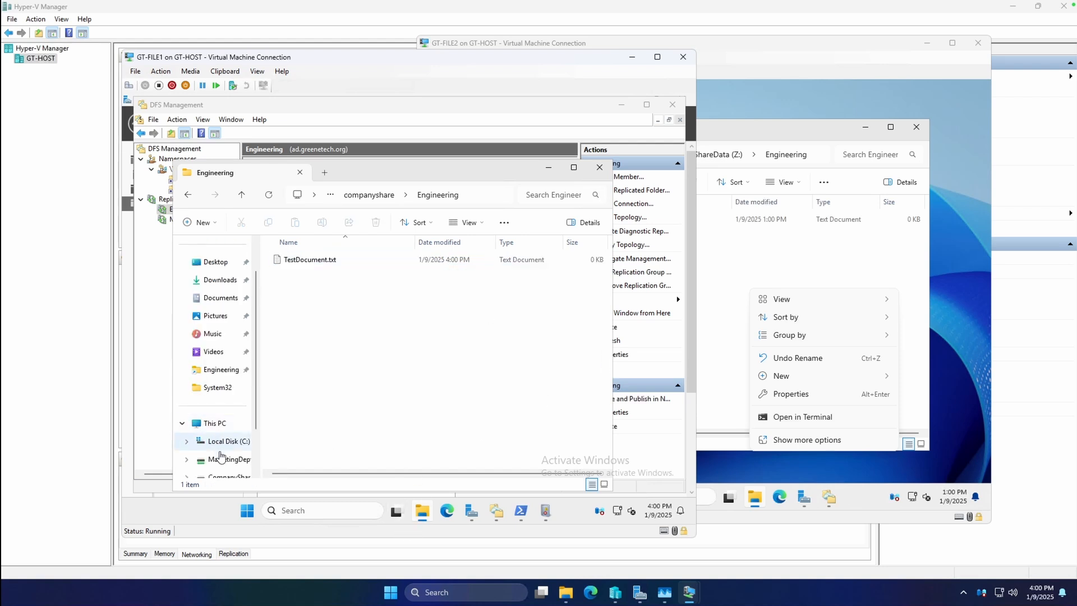
Step: Open the Engineering folder on GT-FILE1's CompanyShareData (Z:) drive to check for the test document
{"action": "left_click", "coordinate": [221, 458]}
{"action": "left_click", "coordinate": [220, 405]}
{"action": "left_click", "coordinate": [225, 441]}
{"action": "double_click", "coordinate": [311, 260]}
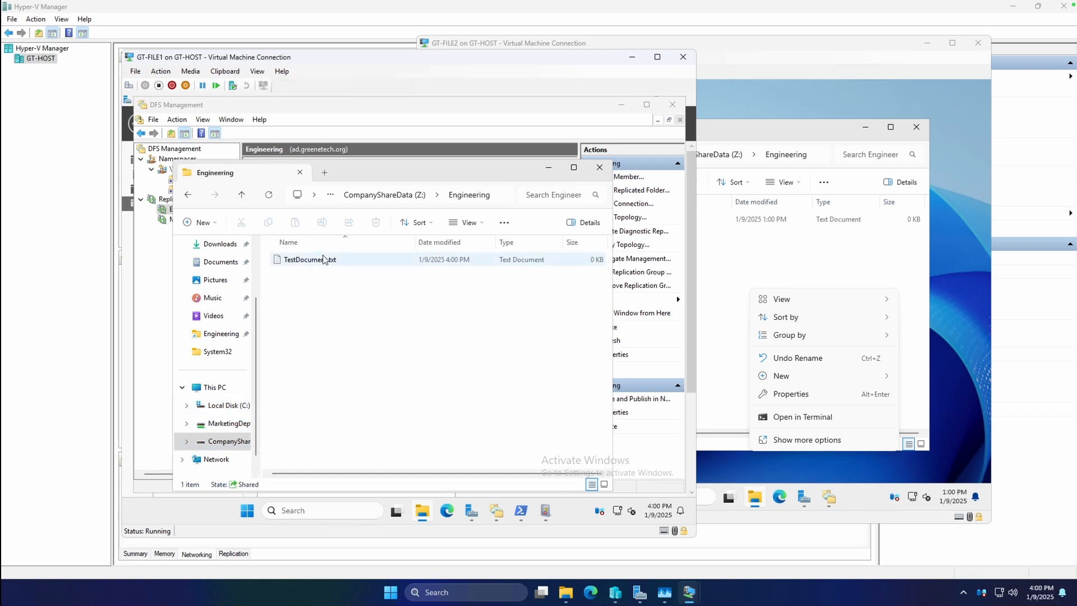
Step: Reopen the Engineering folder on GT-FILE2's CompanyShareData (Z:) drive to check for the test document
{"action": "left_click", "coordinate": [802, 461]}
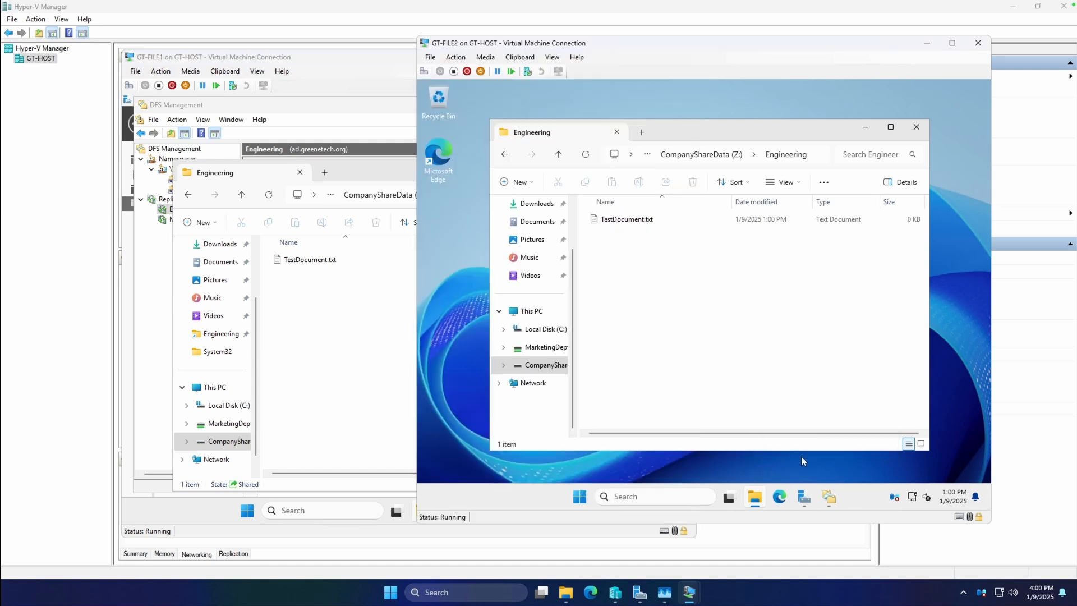
{"action": "left_click", "coordinate": [542, 365]}
{"action": "double_click", "coordinate": [631, 220]}
Step: Duplicate TestDocument.txt within the Engineering folder on GT-FILE2
{"action": "right_click", "coordinate": [664, 262]}
{"action": "left_click", "coordinate": [716, 412]}
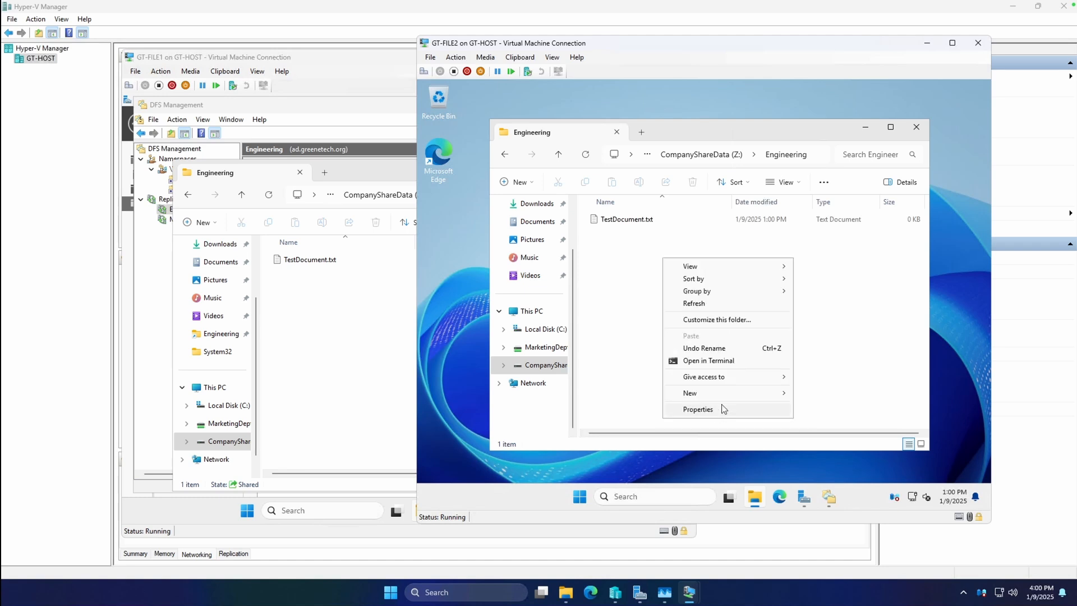
{"action": "left_click", "coordinate": [853, 275]}
{"action": "right_click", "coordinate": [631, 219]}
{"action": "left_click", "coordinate": [622, 219]}
{"action": "right_click", "coordinate": [620, 219]}
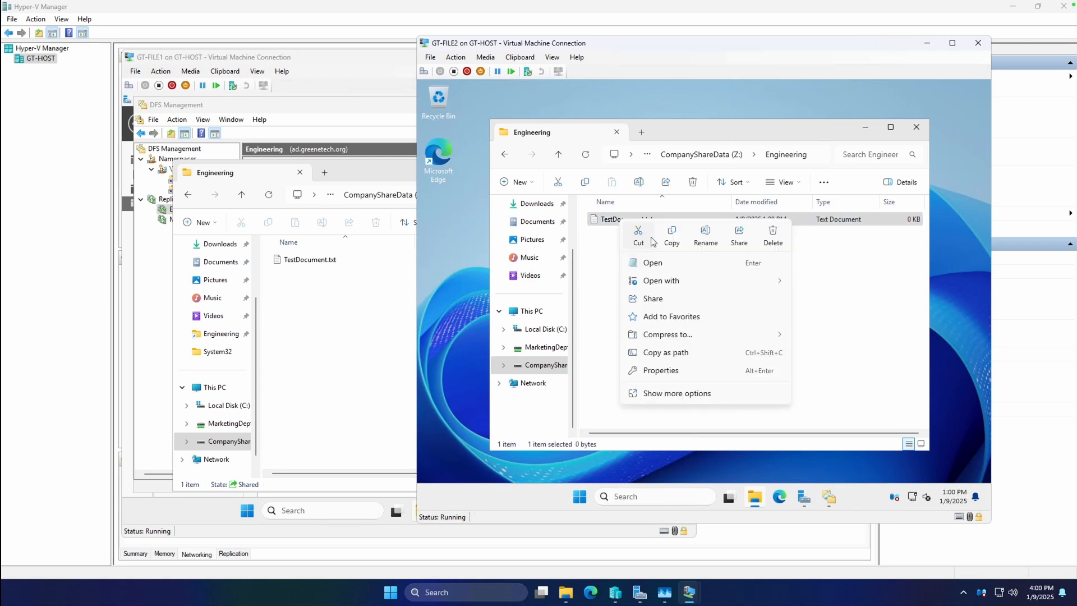
{"action": "left_click", "coordinate": [671, 237]}
{"action": "right_click", "coordinate": [627, 258]}
{"action": "left_click", "coordinate": [652, 272]}
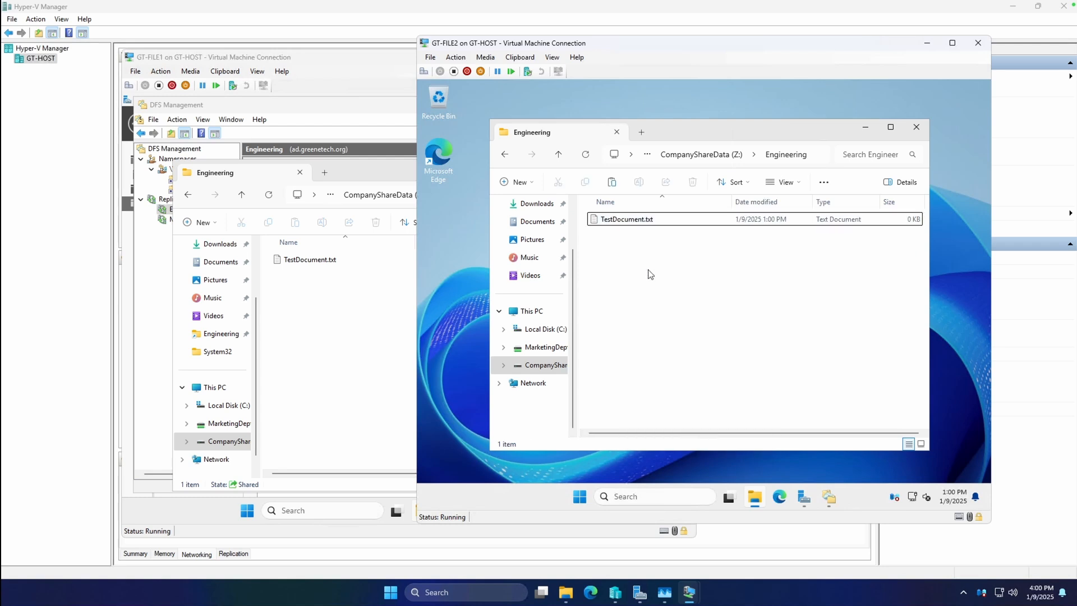
Step: Check the Engineering folder on GT-FILE1 for the copy made on GT-FILE2
{"action": "left_click", "coordinate": [361, 305]}
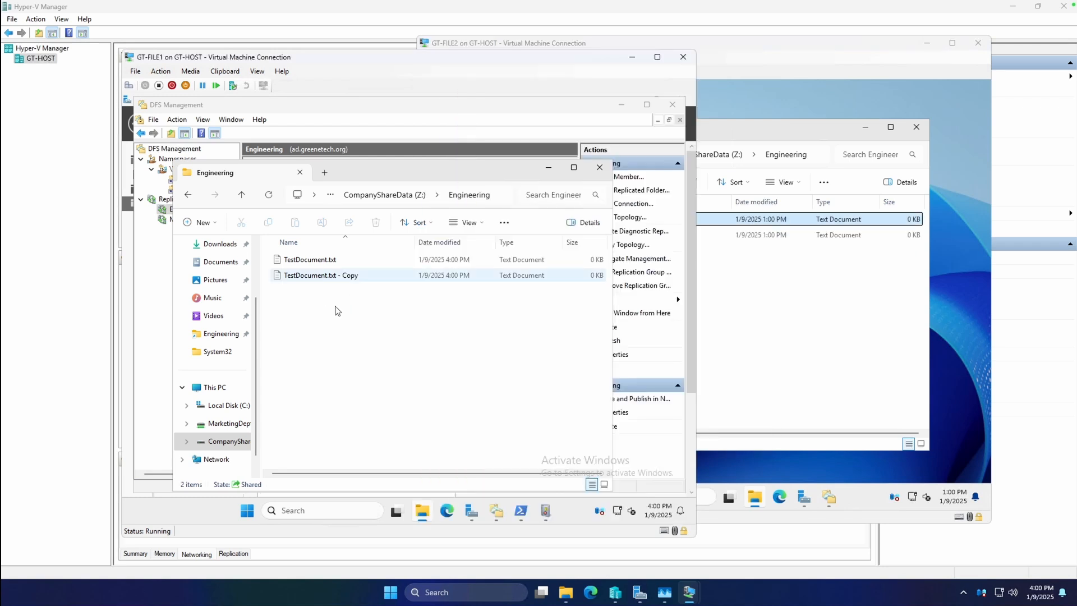
{"action": "left_click", "coordinate": [347, 263]}
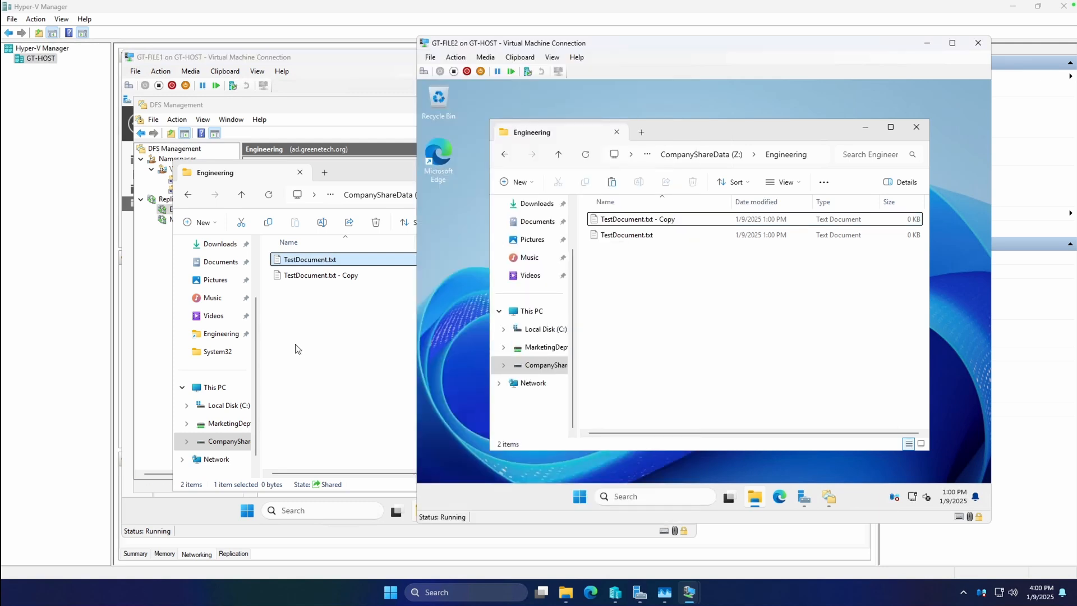
{"action": "left_click", "coordinate": [336, 350]}
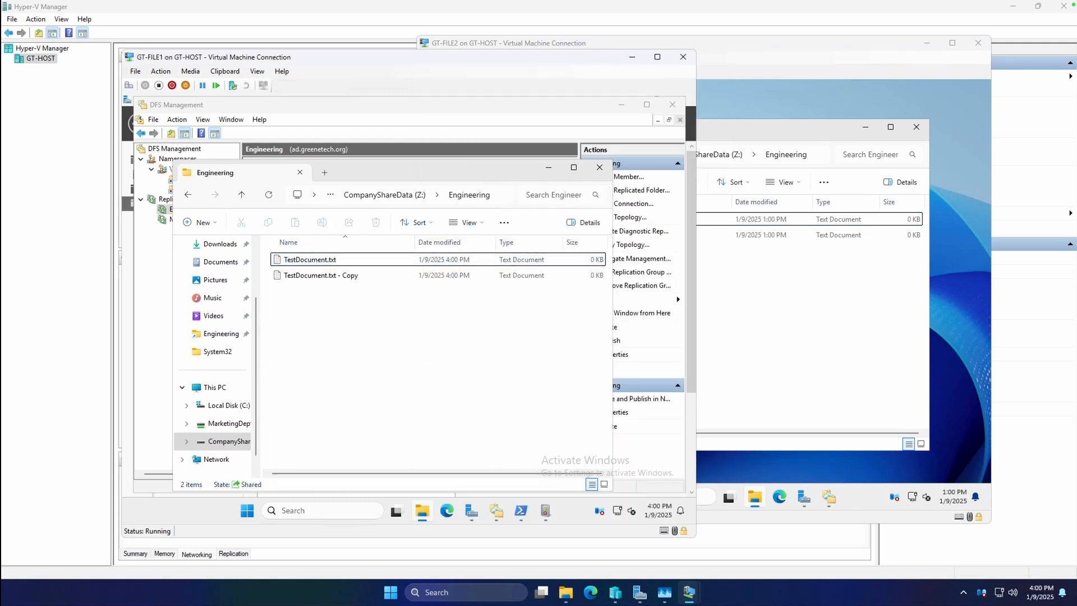
Step: Review the connections and memberships of the Engineering replication group in DFS Management on GT-FILE1
{"action": "left_click", "coordinate": [496, 511]}
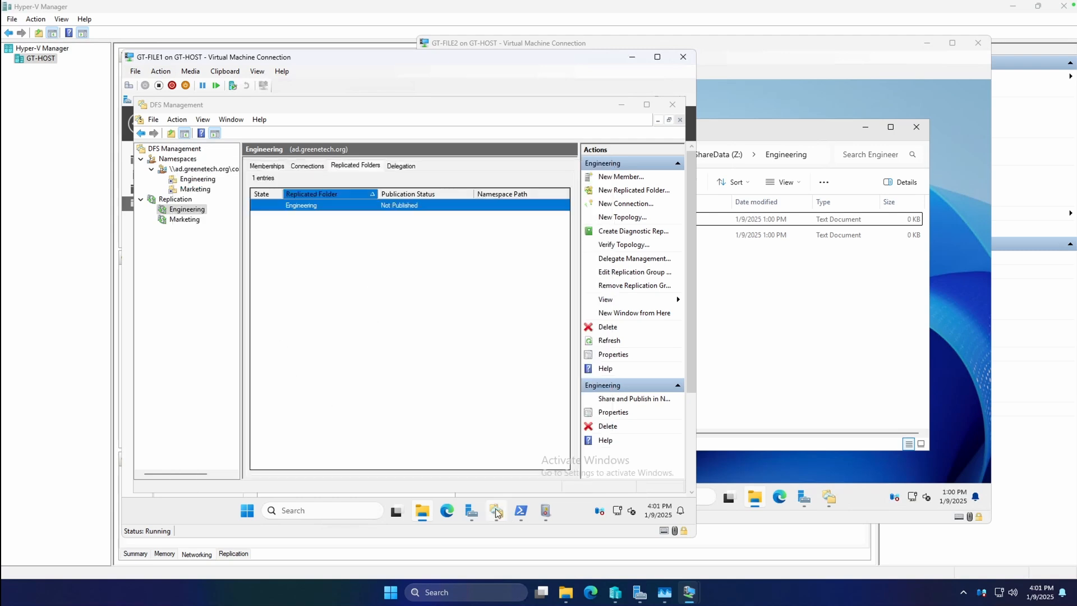
{"action": "left_click", "coordinate": [187, 210]}
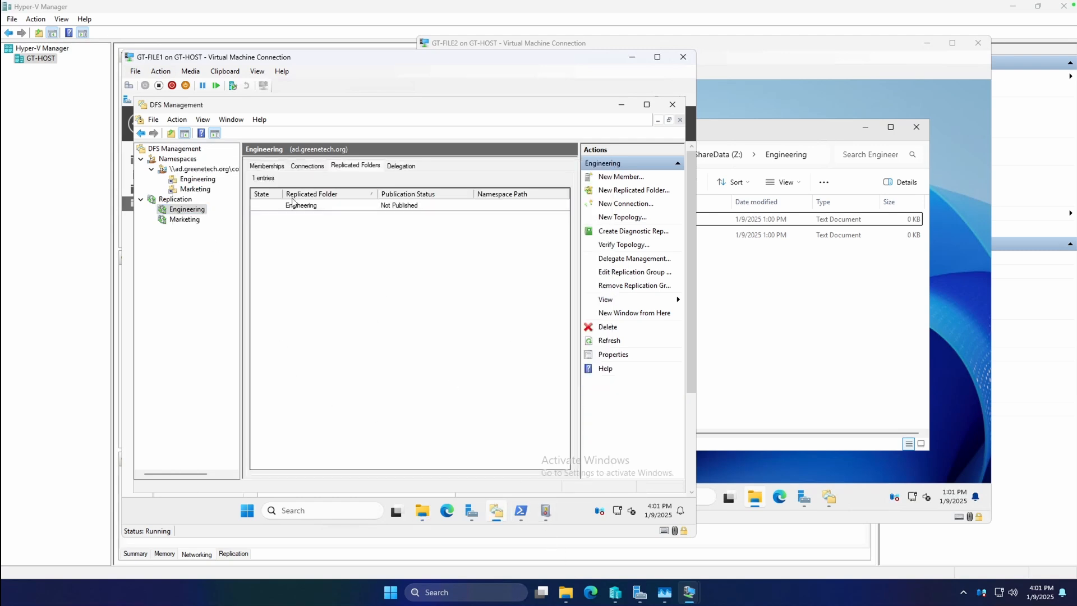
{"action": "left_click", "coordinate": [298, 167]}
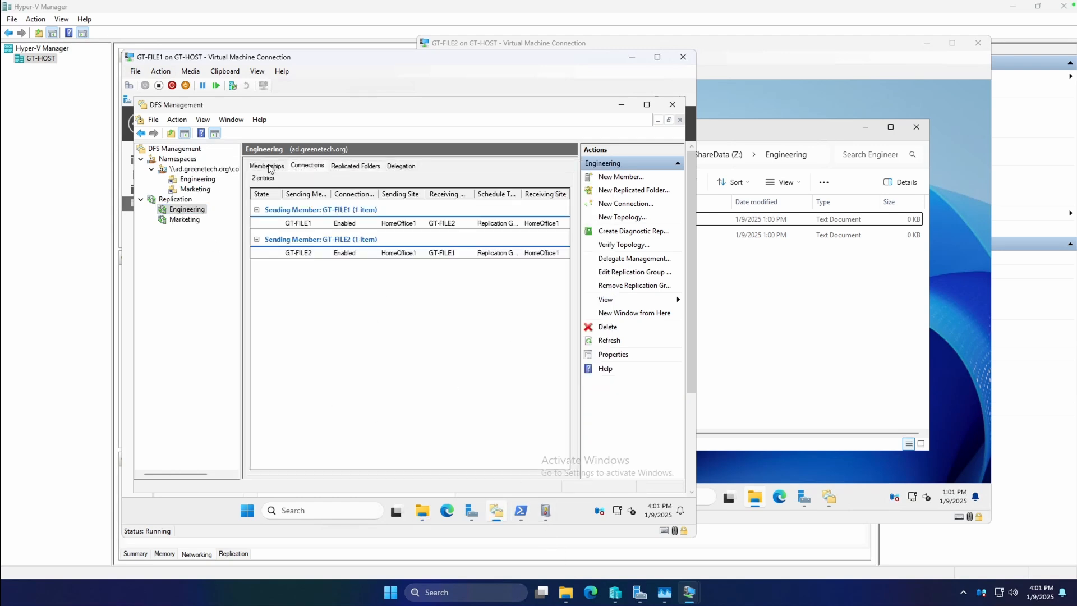
{"action": "left_click", "coordinate": [263, 167]}
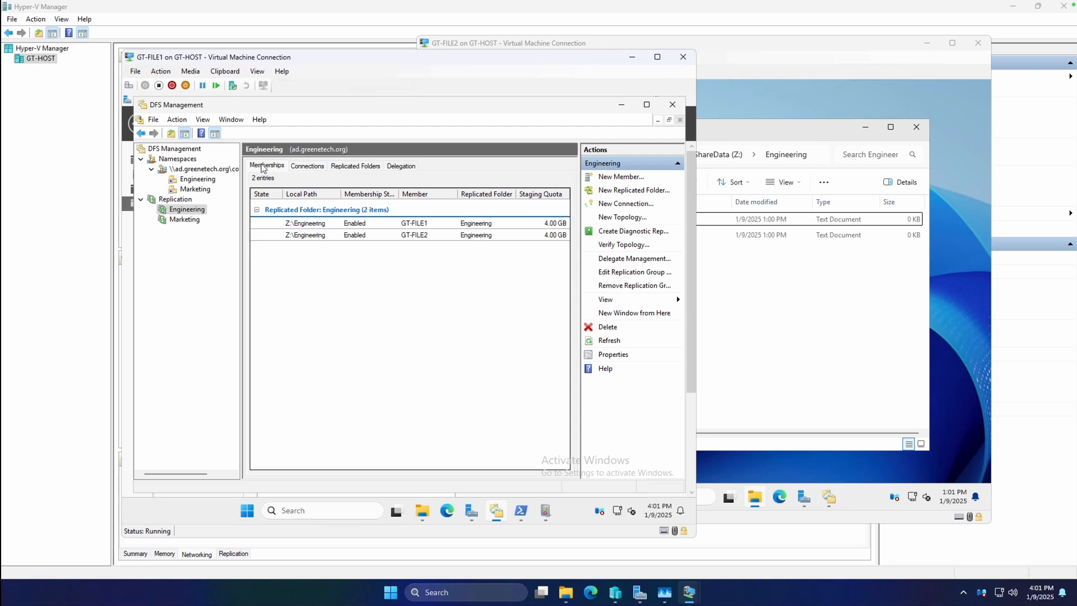
{"action": "left_click", "coordinate": [331, 224]}
{"action": "left_click", "coordinate": [543, 236]}
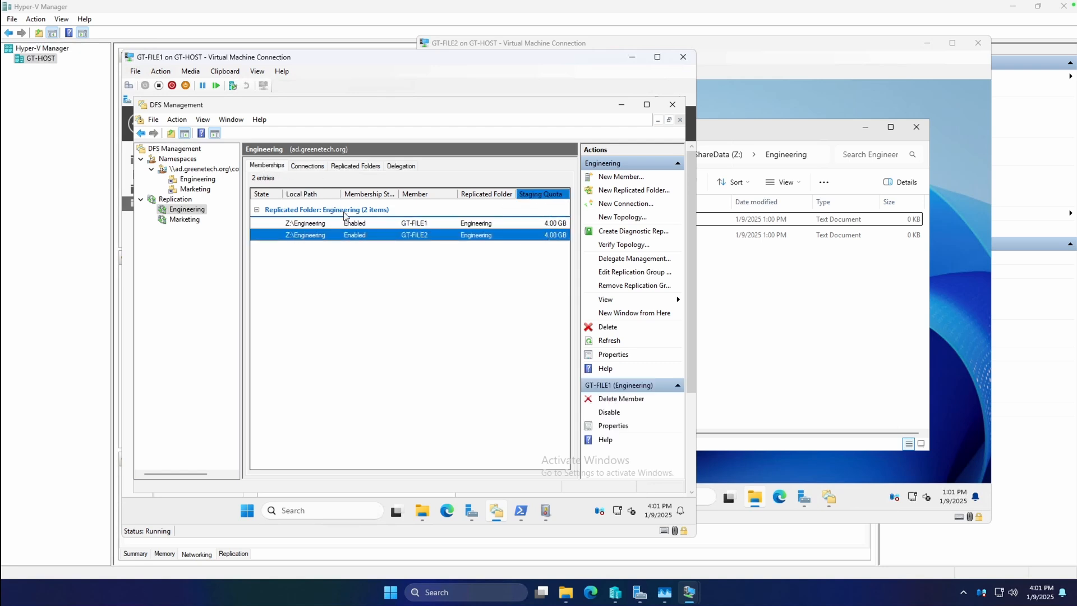
Step: Open the properties of GT-FILE1's Engineering membership and examine its staging path and quota
{"action": "right_click", "coordinate": [320, 224]}
{"action": "left_click", "coordinate": [353, 257]}
{"action": "left_click", "coordinate": [357, 195]}
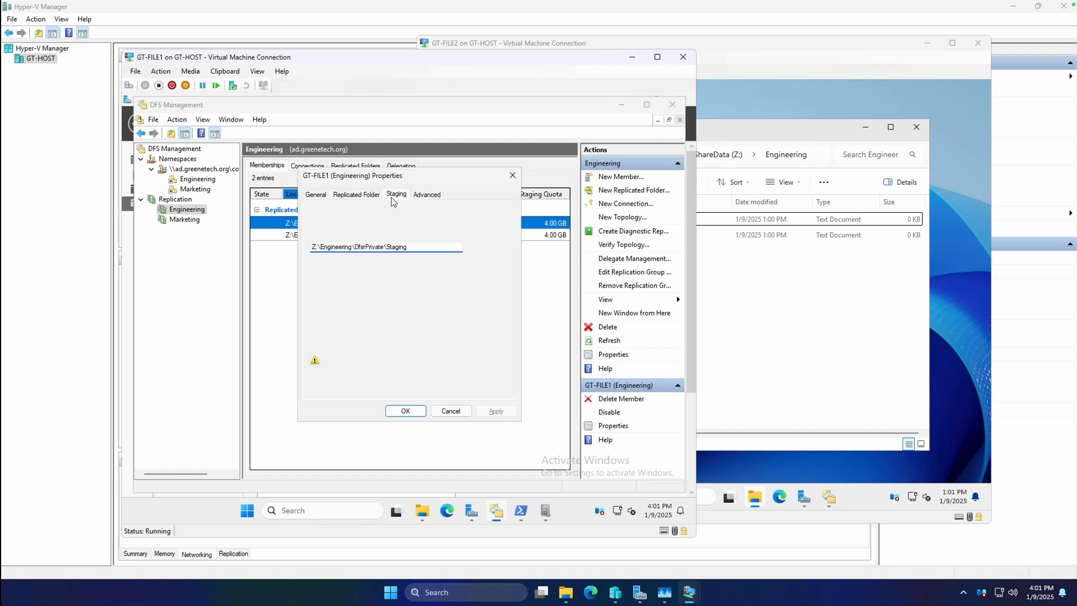
{"action": "left_click", "coordinate": [396, 194]}
{"action": "left_click_drag", "start_coordinate": [259, 231], "coordinate": [295, 243]}
{"action": "left_click", "coordinate": [396, 244]}
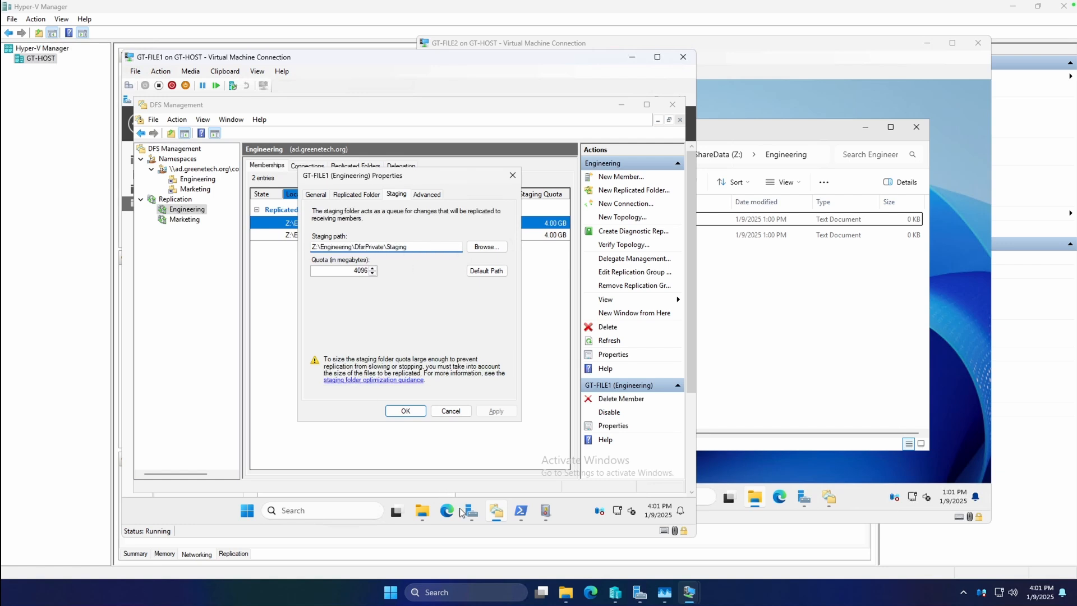
Step: View the top-level folders of GT-FILE1's CompanyShareData (Z:) drive, and minimize File Explorer
{"action": "left_click", "coordinate": [422, 510]}
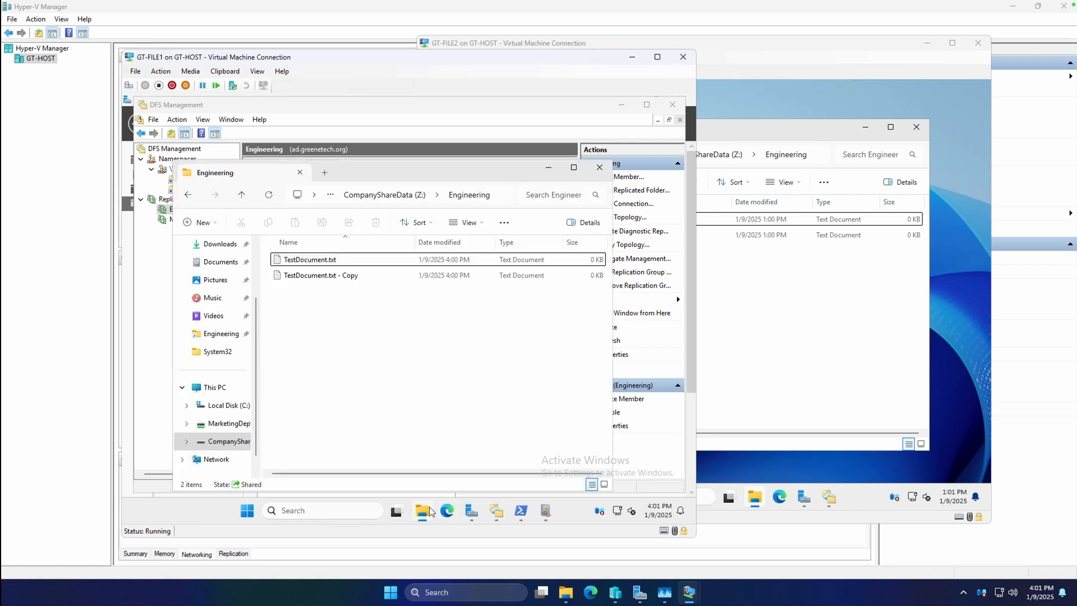
{"action": "left_click", "coordinate": [219, 439]}
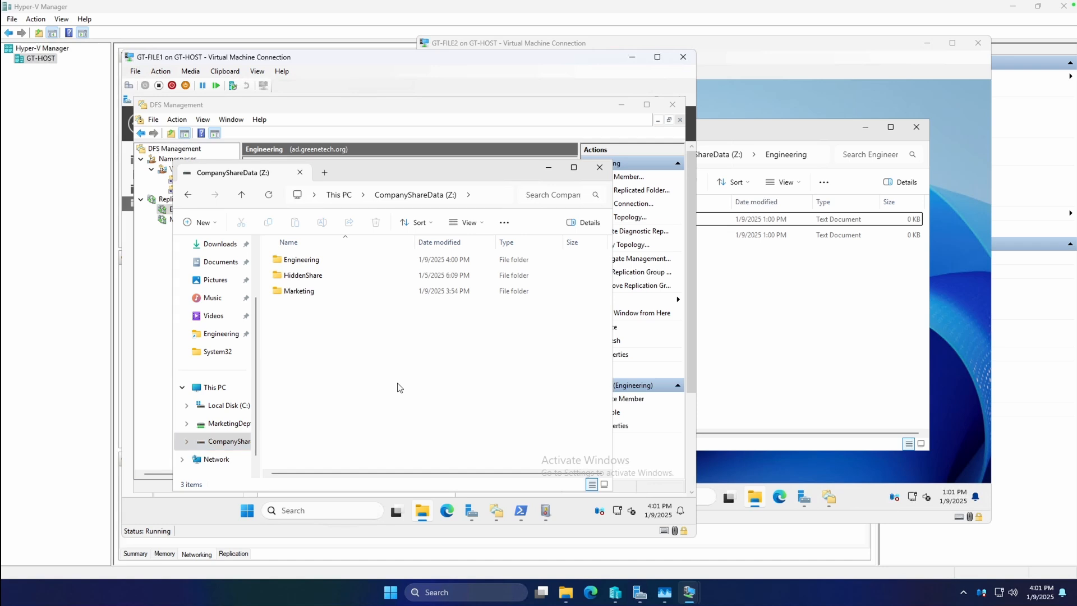
{"action": "left_click_drag", "start_coordinate": [479, 170], "coordinate": [485, 159]}
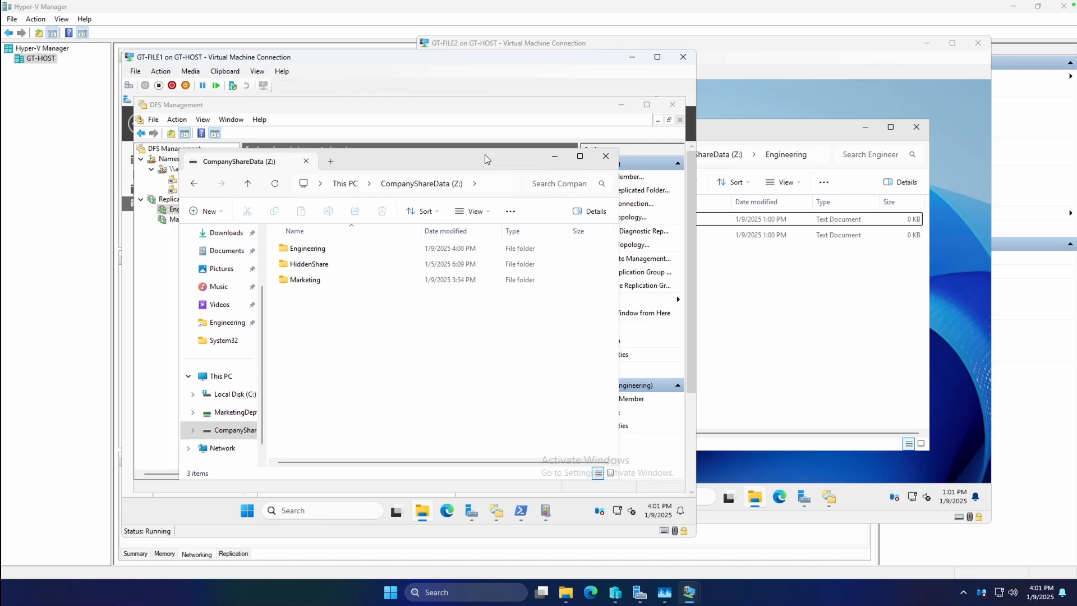
{"action": "left_click", "coordinate": [549, 158]}
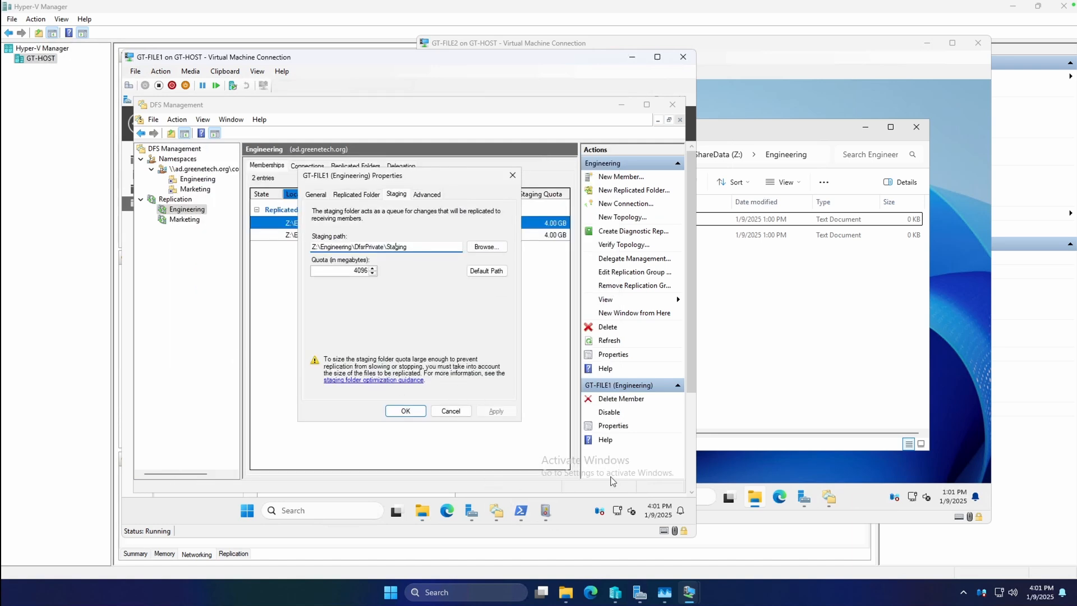
Step: Switch to Hyper-V Manager and add a hard drive to the SCSI controller in GT-FILE1's settings
{"action": "left_click", "coordinate": [56, 91]}
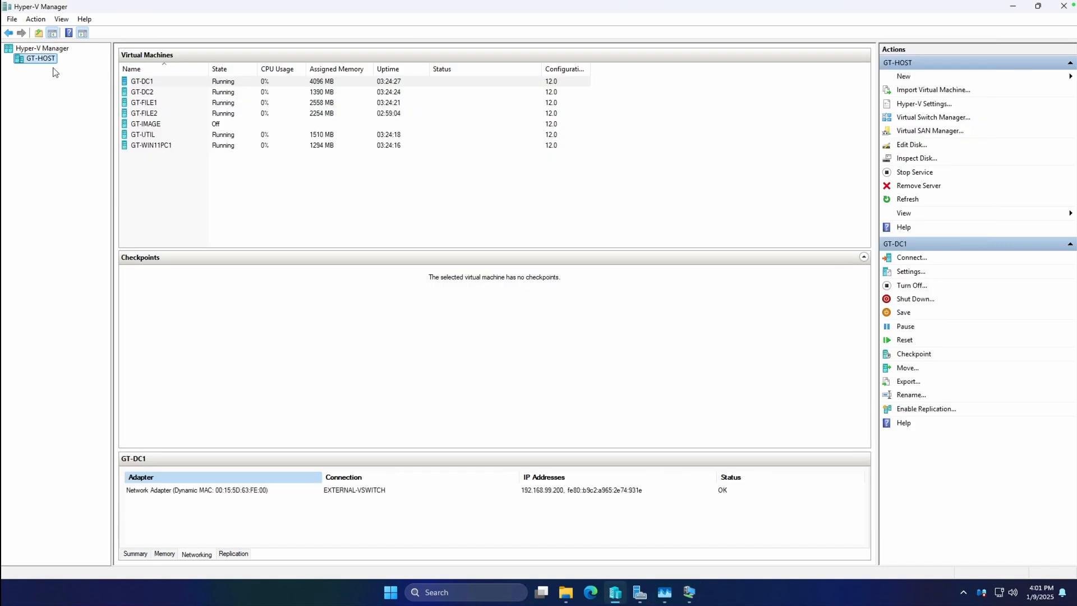
{"action": "left_click", "coordinate": [146, 82]}
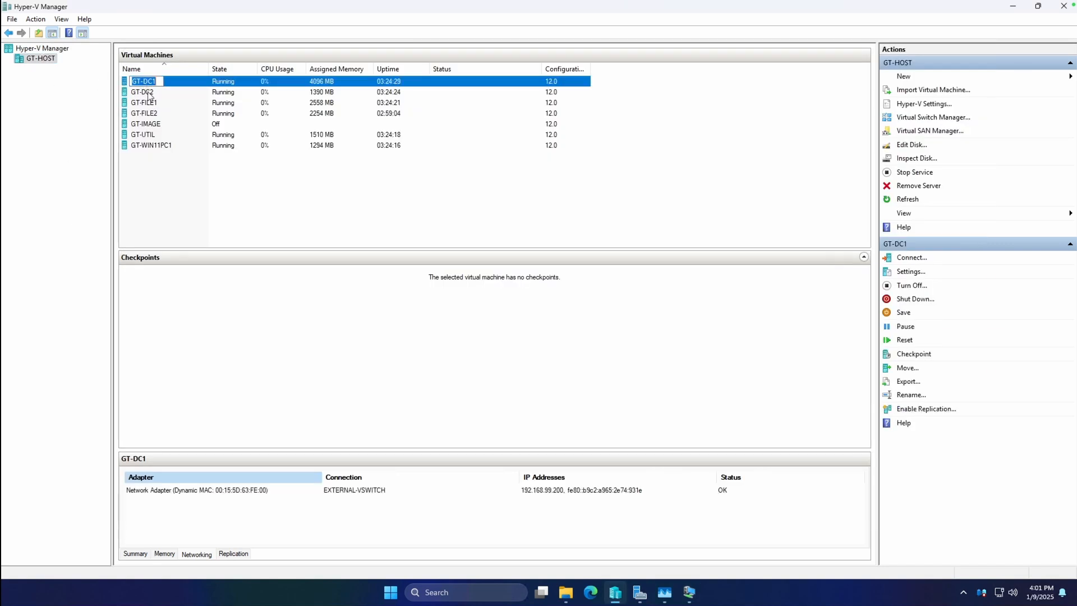
{"action": "left_click", "coordinate": [149, 103]}
{"action": "right_click", "coordinate": [160, 100]}
{"action": "left_click", "coordinate": [180, 123]}
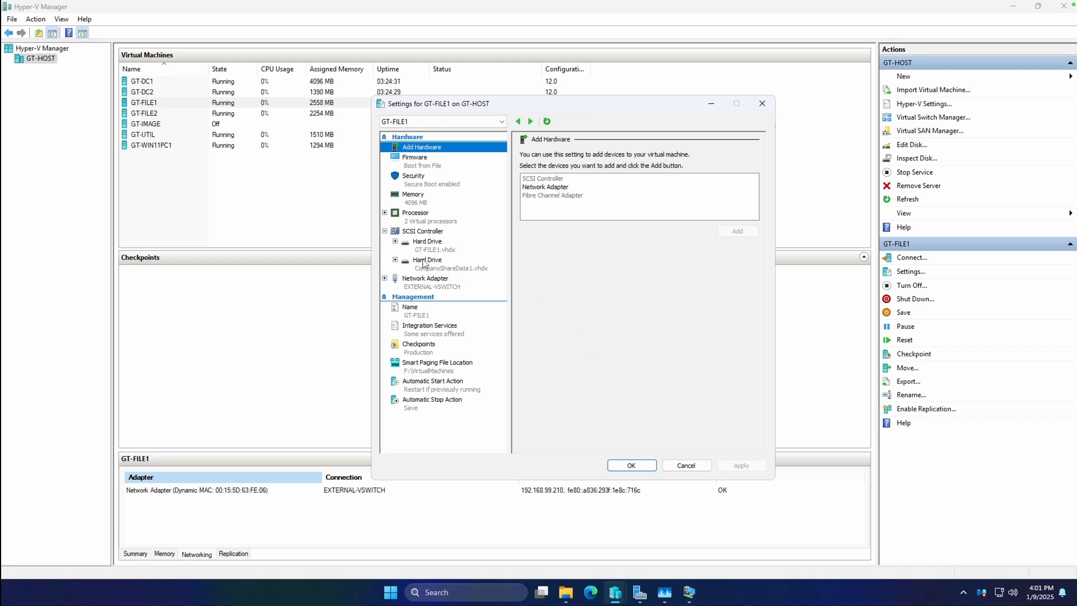
{"action": "left_click", "coordinate": [422, 231]}
{"action": "left_click", "coordinate": [539, 185]}
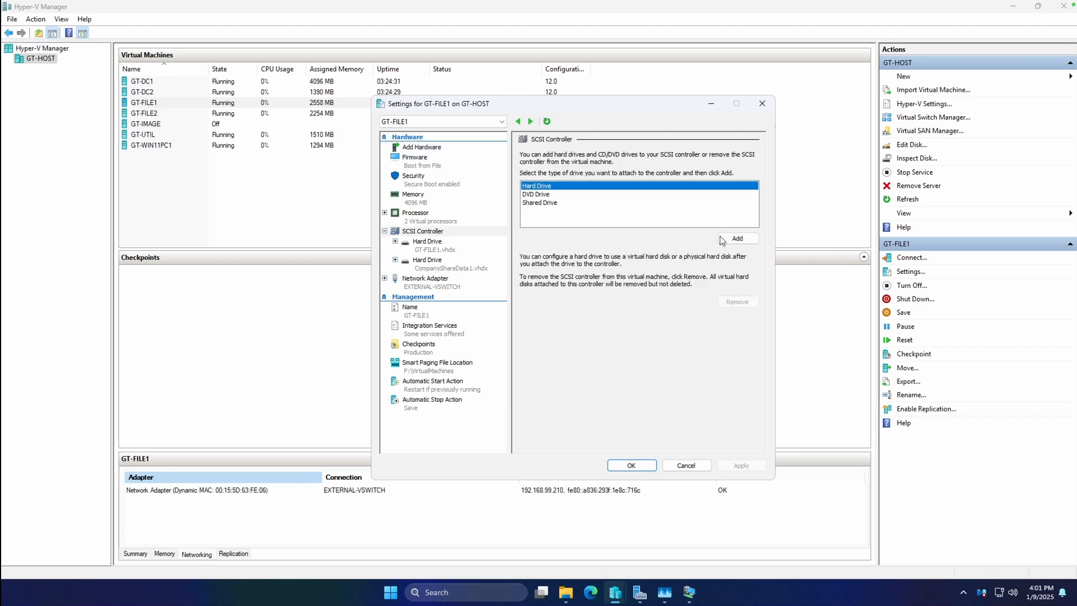
{"action": "left_click", "coordinate": [719, 238]}
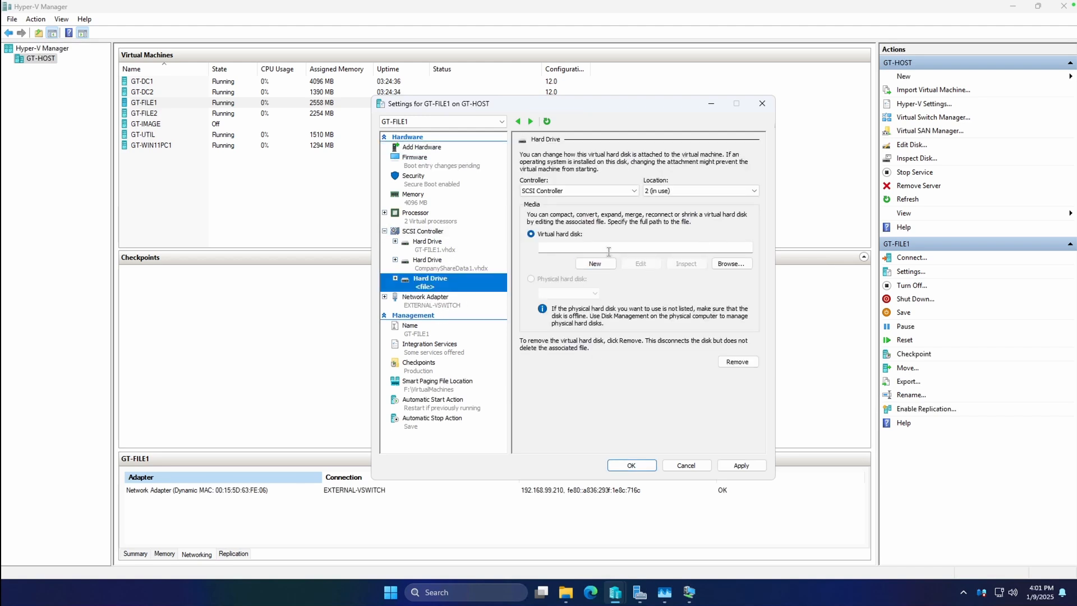
Step: Start a new dynamically expanding virtual hard disk for GT-FILE1 named FILESERVER1-DFSR-STAGING.vhdx in F:\VirtualMachines\HardDisks\
{"action": "left_click", "coordinate": [605, 263]}
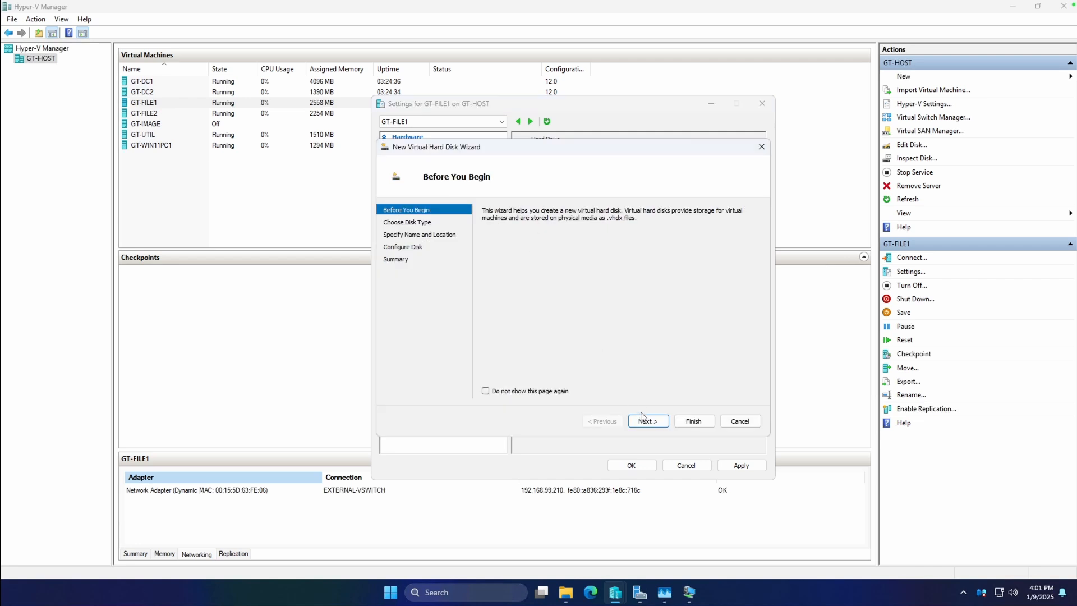
{"action": "left_click", "coordinate": [641, 418]}
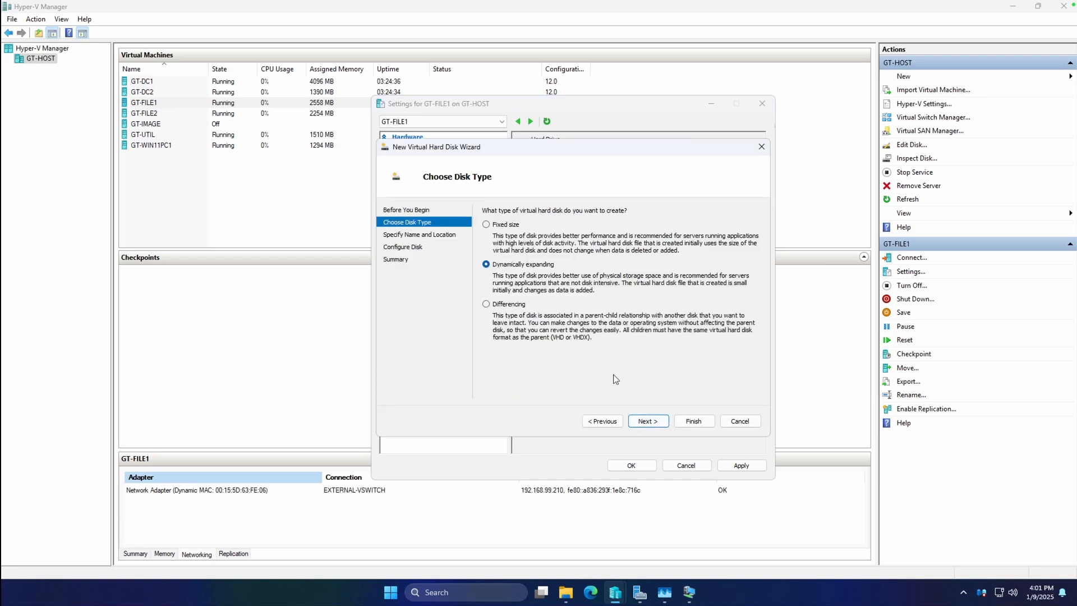
{"action": "left_click", "coordinate": [645, 420]}
{"action": "left_click", "coordinate": [565, 225]}
{"action": "key", "text": "shift+Home"}
{"action": "key", "text": "BackSpace"}
{"action": "type", "text": "FILESE"}
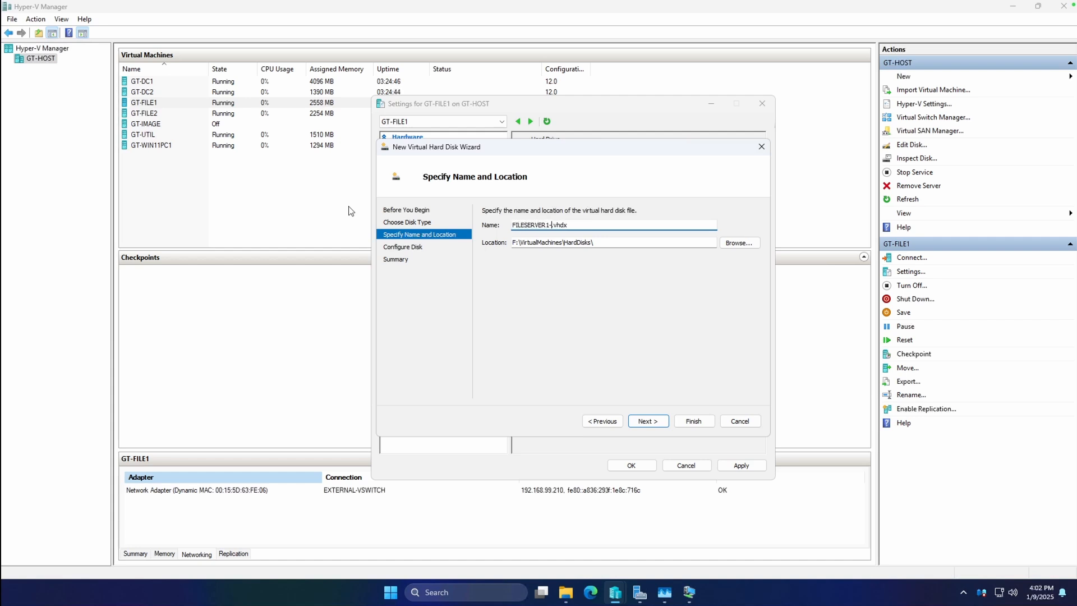
{"action": "type", "text": "RVER1-DFSR-STAGING"}
{"action": "left_click", "coordinate": [648, 420]}
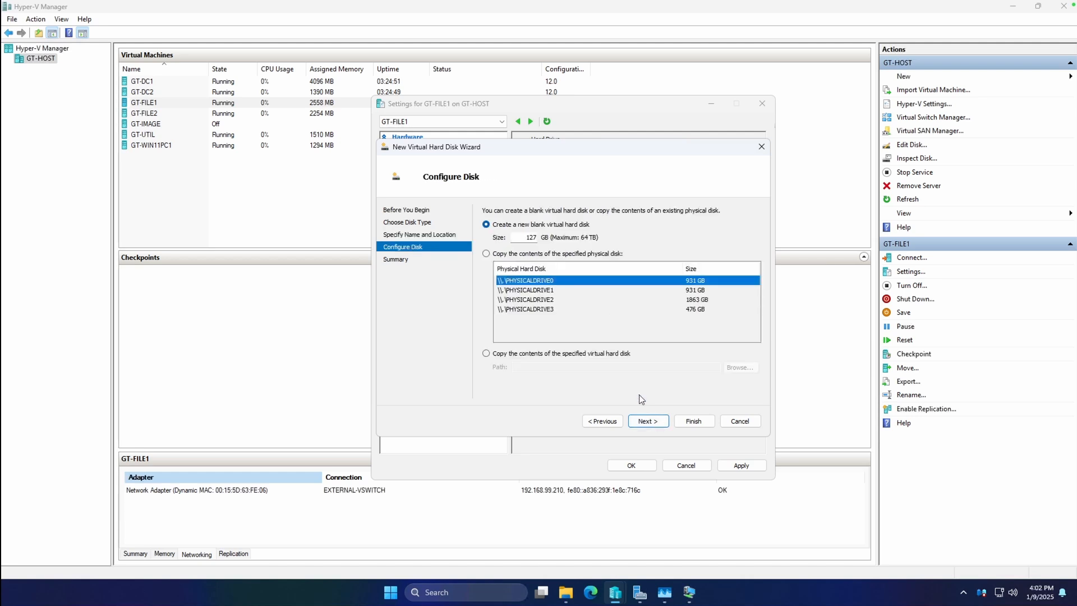
Step: Set the new blank disk's size to 20 GB, finish creating it, and apply GT-FILE1's settings
{"action": "double_click", "coordinate": [528, 236]}
{"action": "type", "text": "20"}
{"action": "left_click", "coordinate": [663, 425]}
{"action": "left_click", "coordinate": [694, 421]}
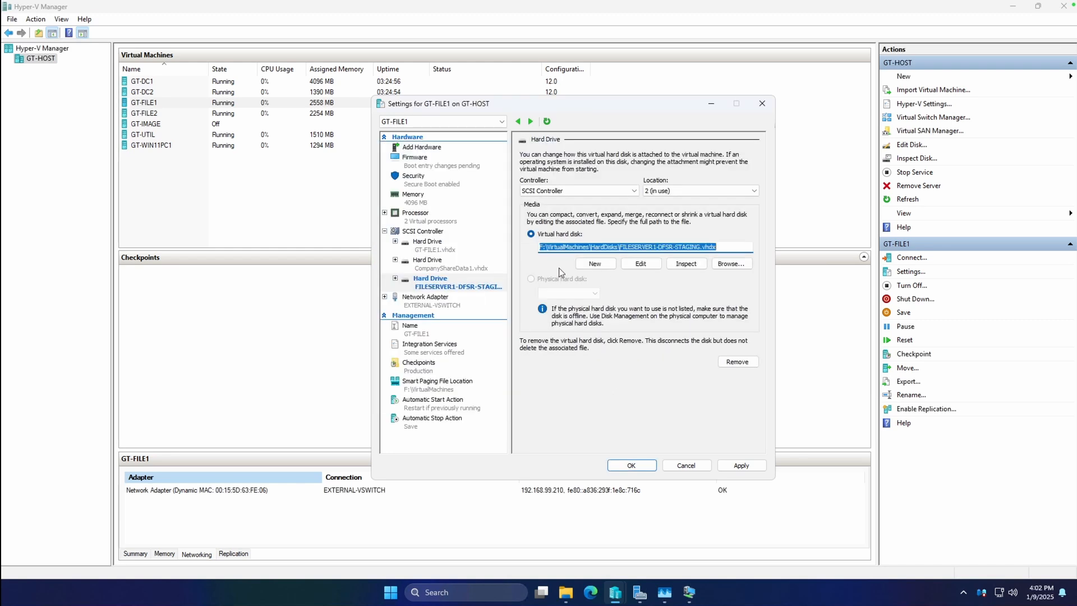
{"action": "left_click", "coordinate": [729, 464]}
{"action": "left_click", "coordinate": [633, 465]}
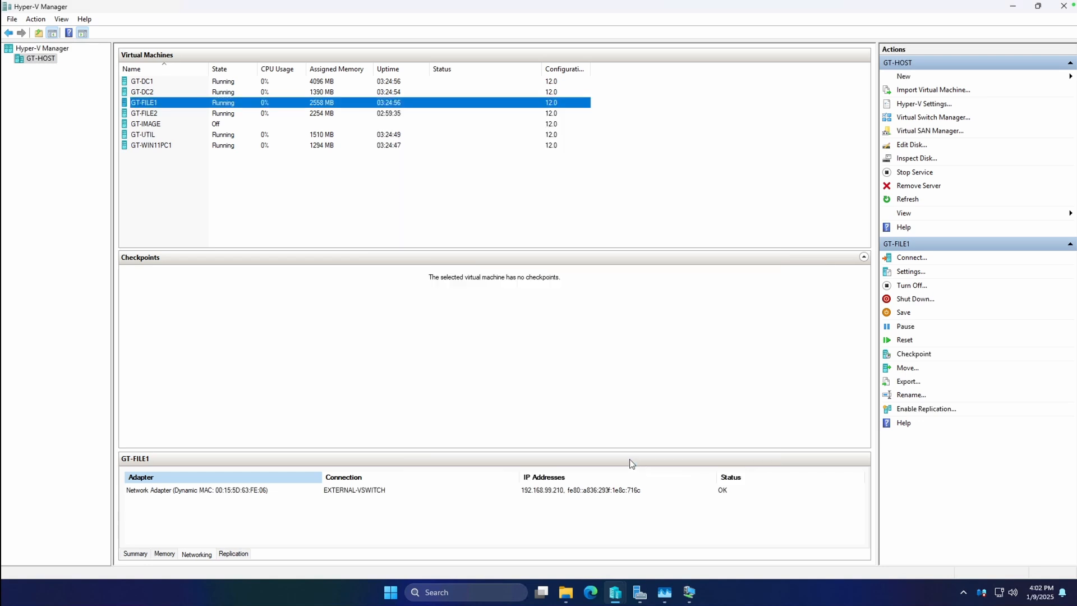
Step: Add a hard drive to the SCSI controller in GT-FILE2's virtual machine settings
{"action": "left_click", "coordinate": [154, 113]}
{"action": "right_click", "coordinate": [154, 114]}
{"action": "left_click", "coordinate": [168, 135]}
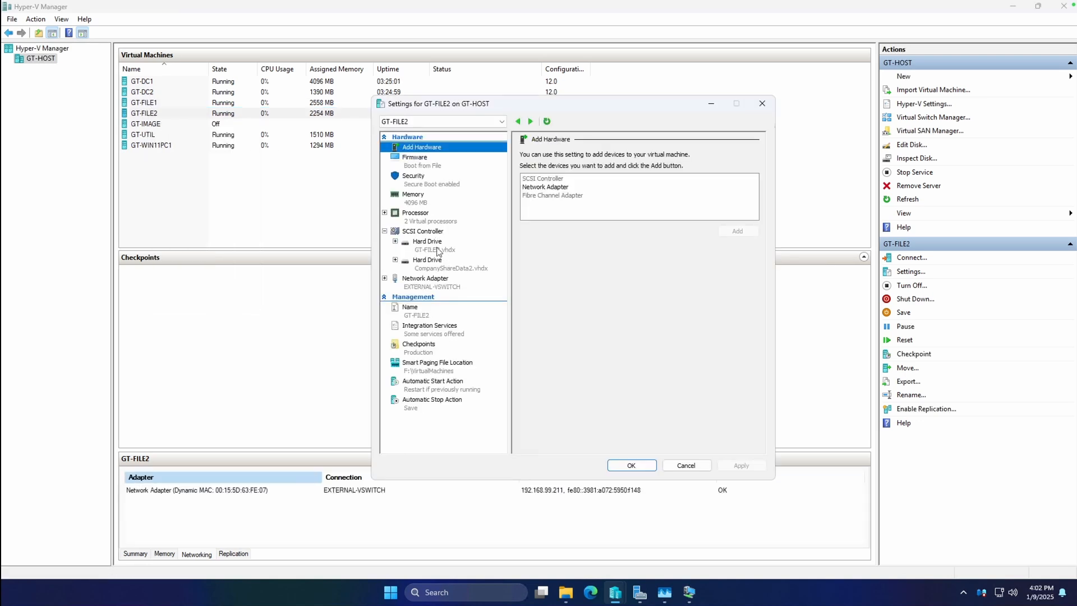
{"action": "left_click", "coordinate": [439, 252]}
{"action": "left_click", "coordinate": [432, 231]}
{"action": "left_click", "coordinate": [547, 186]}
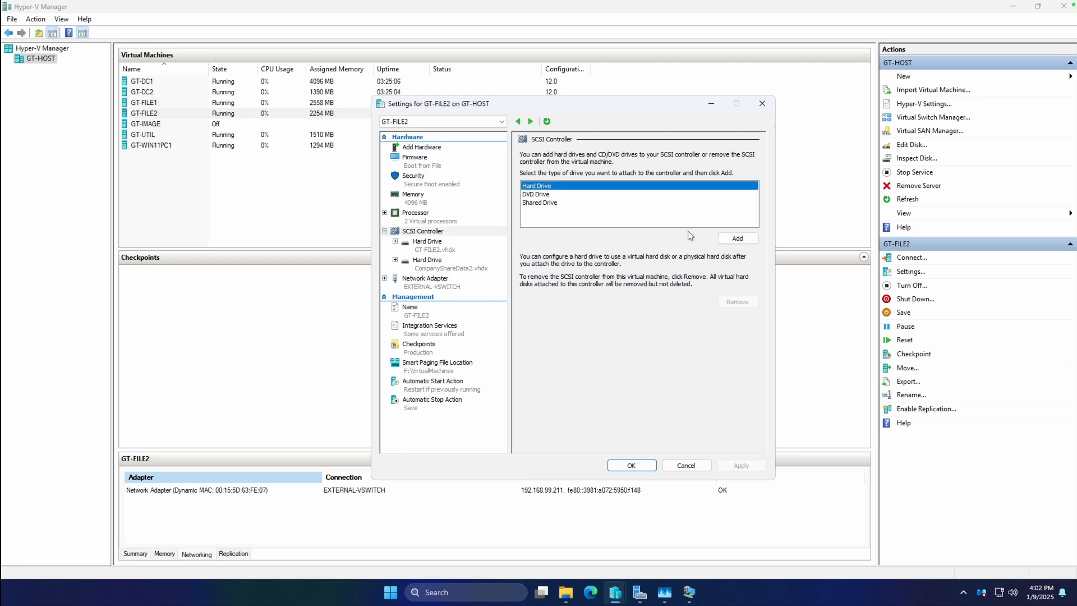
{"action": "left_click", "coordinate": [737, 239]}
Step: Start a new dynamically expanding virtual hard disk for GT-FILE2 named FILESERVER2-DFSR-STAGING.vhdx in F:\VirtualMachines\HardDisks\
{"action": "left_click", "coordinate": [594, 264]}
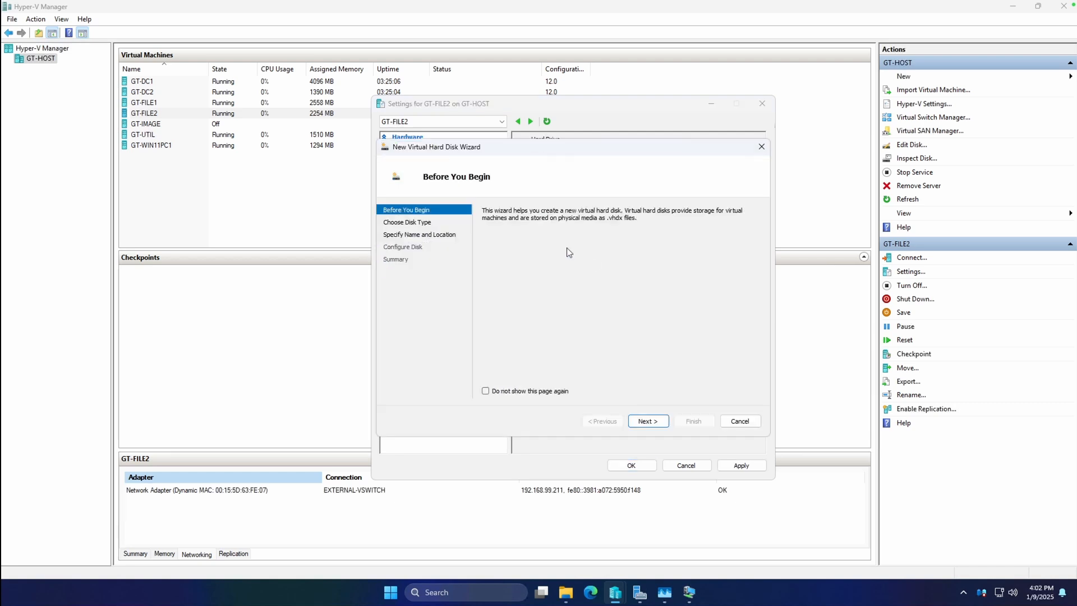
{"action": "left_click", "coordinate": [652, 421]}
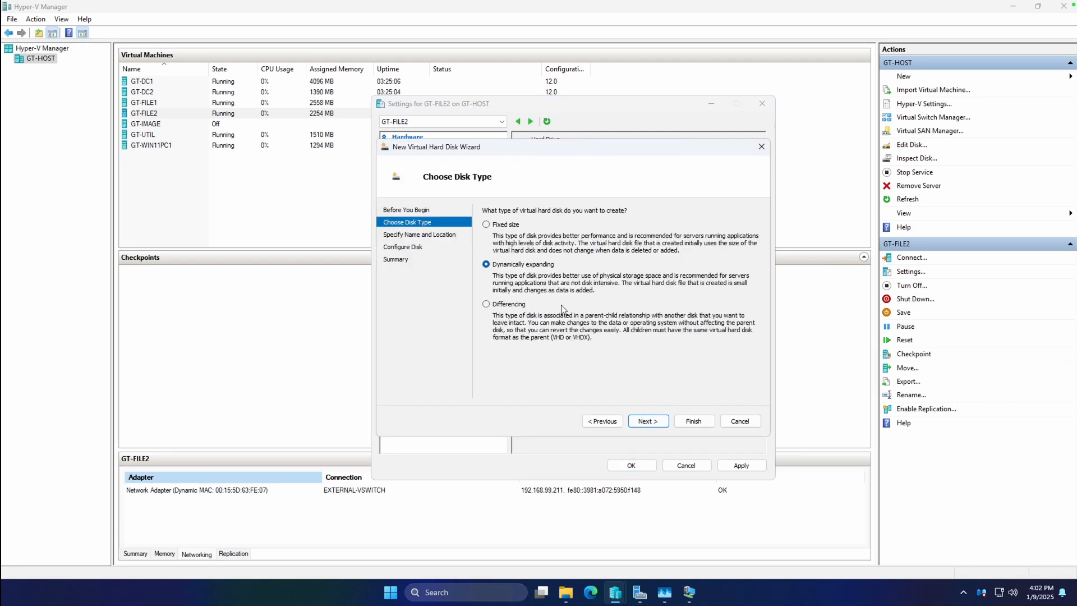
{"action": "left_click", "coordinate": [649, 422]}
{"action": "left_click", "coordinate": [539, 225]}
{"action": "left_click_drag", "start_coordinate": [569, 226], "coordinate": [424, 223]}
{"action": "type", "text": "FILESERVER2-DF"}
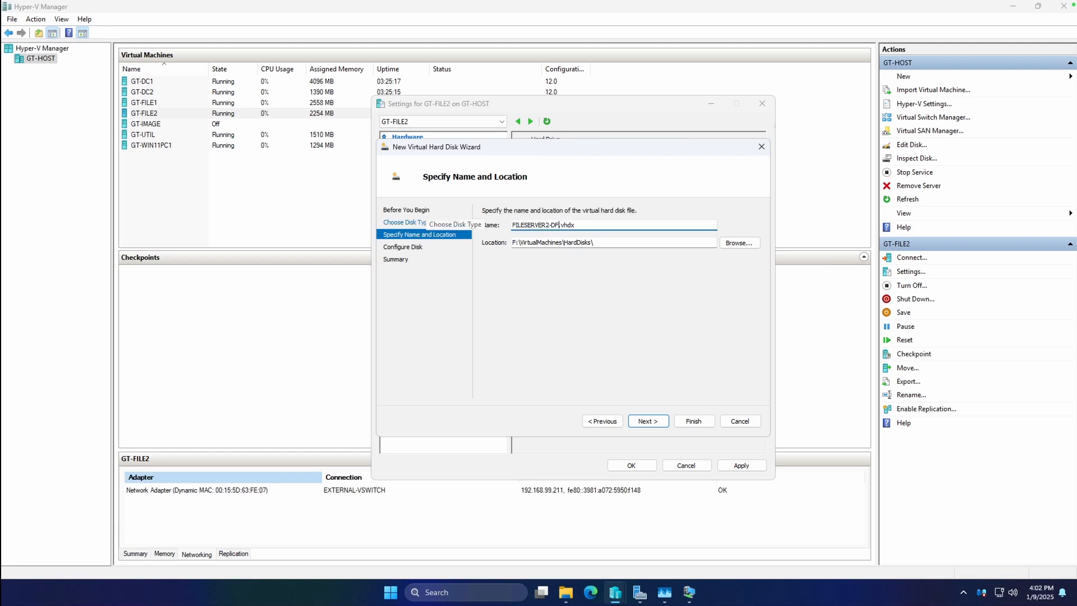
{"action": "type", "text": "SR-STAGING"}
{"action": "left_click", "coordinate": [648, 421]}
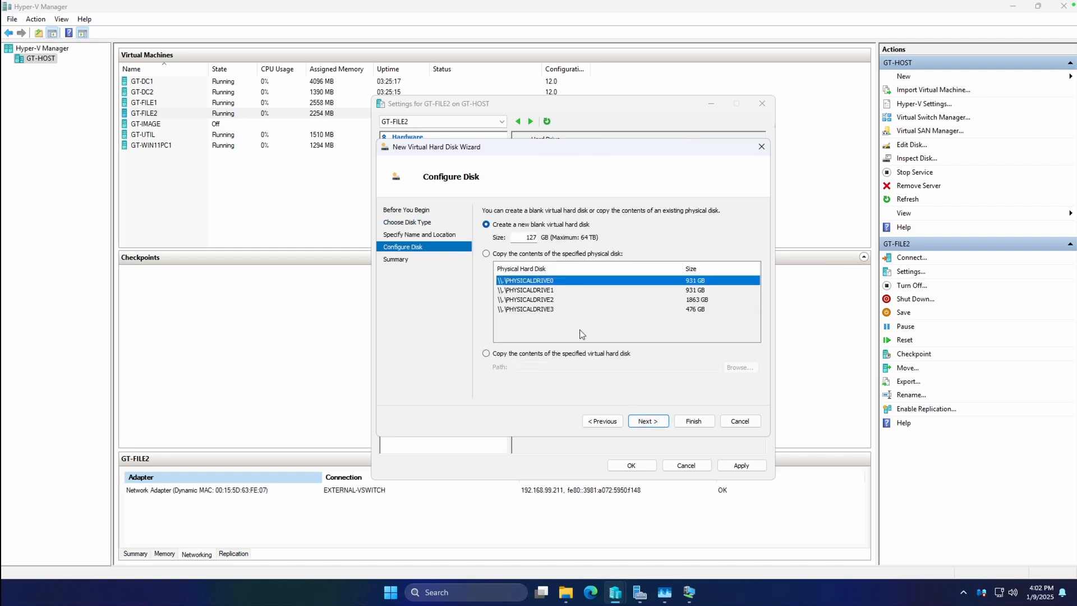
Step: Set the new blank disk's size to 20 GB, finish creating it, and apply GT-FILE2's settings
{"action": "double_click", "coordinate": [530, 237]}
{"action": "type", "text": "20"}
{"action": "left_click", "coordinate": [647, 421]}
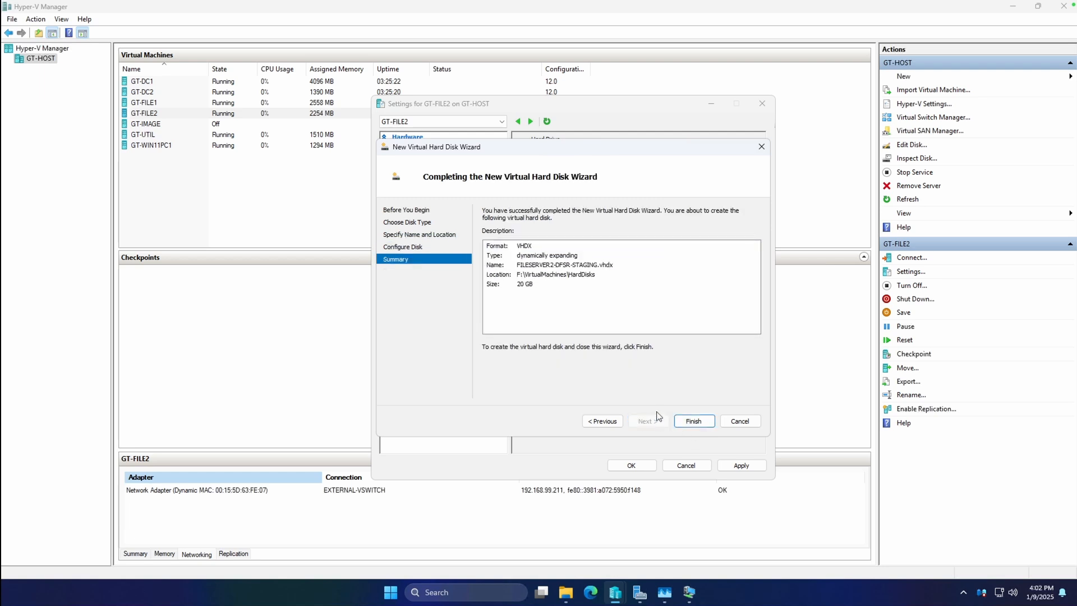
{"action": "left_click", "coordinate": [693, 423]}
{"action": "left_click", "coordinate": [741, 464]}
{"action": "left_click", "coordinate": [631, 465]}
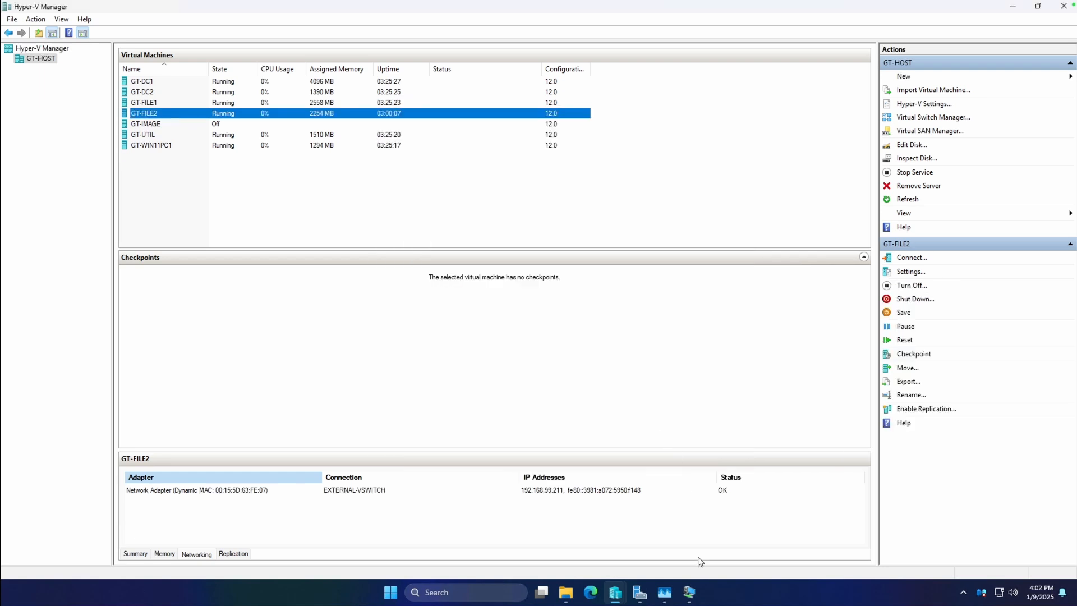
Step: Switch to the GT-FILE2 virtual machine and open Disk Management there
{"action": "mouse_move", "coordinate": [690, 596]}
{"action": "left_click", "coordinate": [580, 495]}
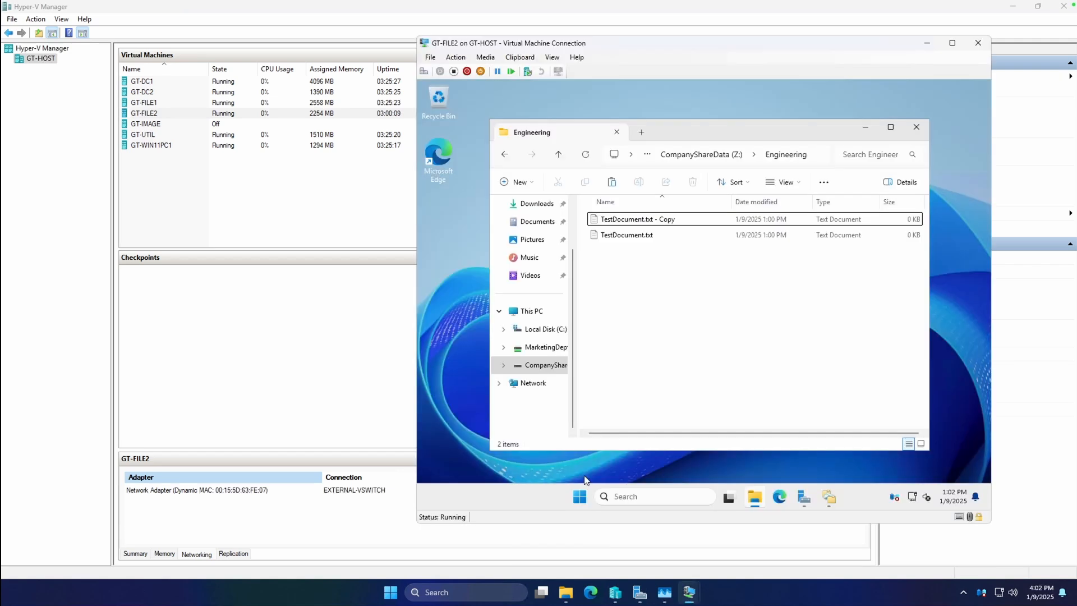
{"action": "left_click", "coordinate": [580, 495]}
{"action": "type", "text": "disk"}
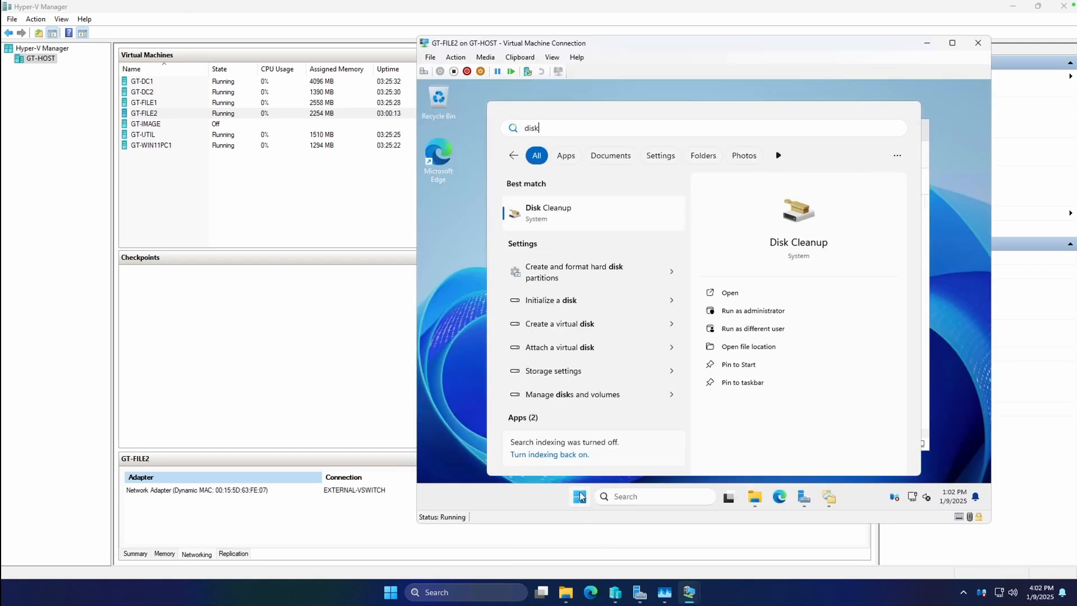
{"action": "type", "text": " ,ama"}
{"action": "key", "text": "BackSpace"}
{"action": "key", "text": "BackSpace"}
{"action": "key", "text": "BackSpace"}
{"action": "key", "text": "BackSpace"}
{"action": "type", "text": "mn"}
{"action": "key", "text": "BackSpace"}
{"action": "type", "text": "a"}
{"action": "key", "text": "Return"}
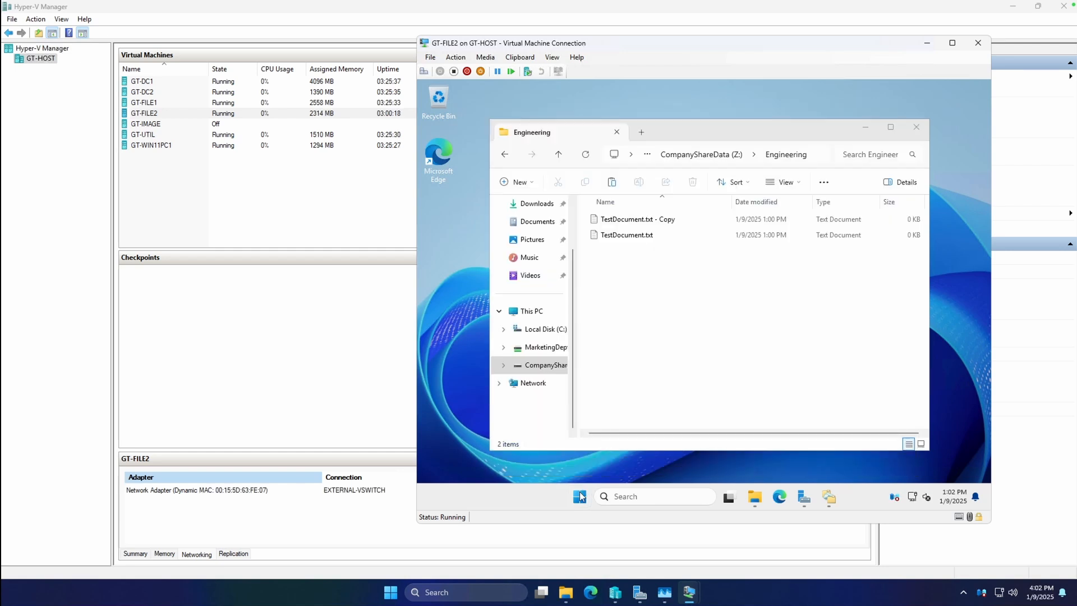
Step: Switch to the GT-FILE1 virtual machine and open Disk Management there
{"action": "mouse_move", "coordinate": [685, 592]}
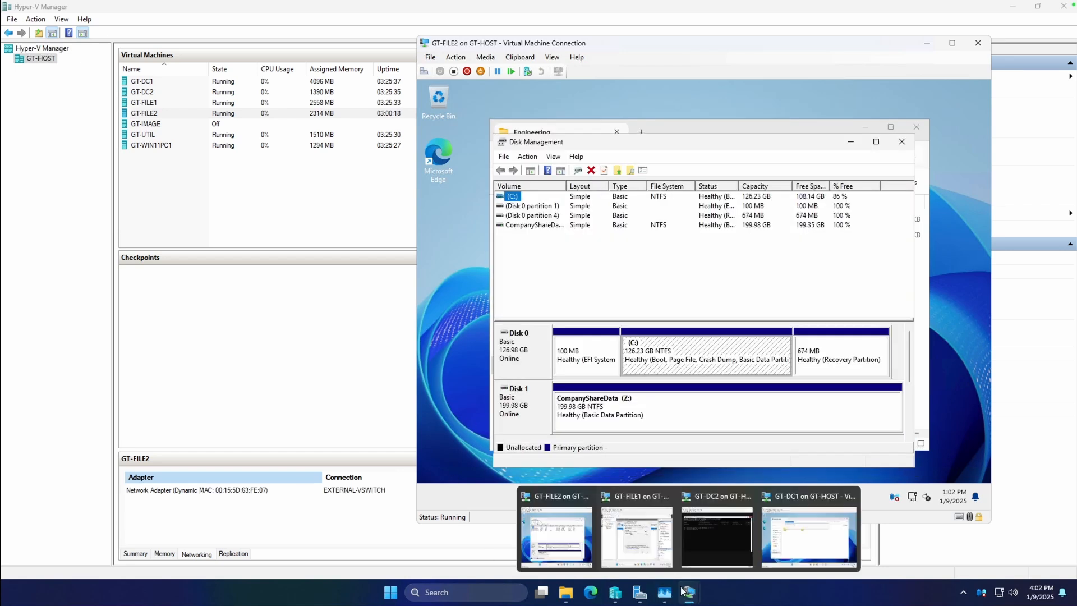
{"action": "left_click", "coordinate": [637, 536]}
{"action": "left_click", "coordinate": [449, 414]}
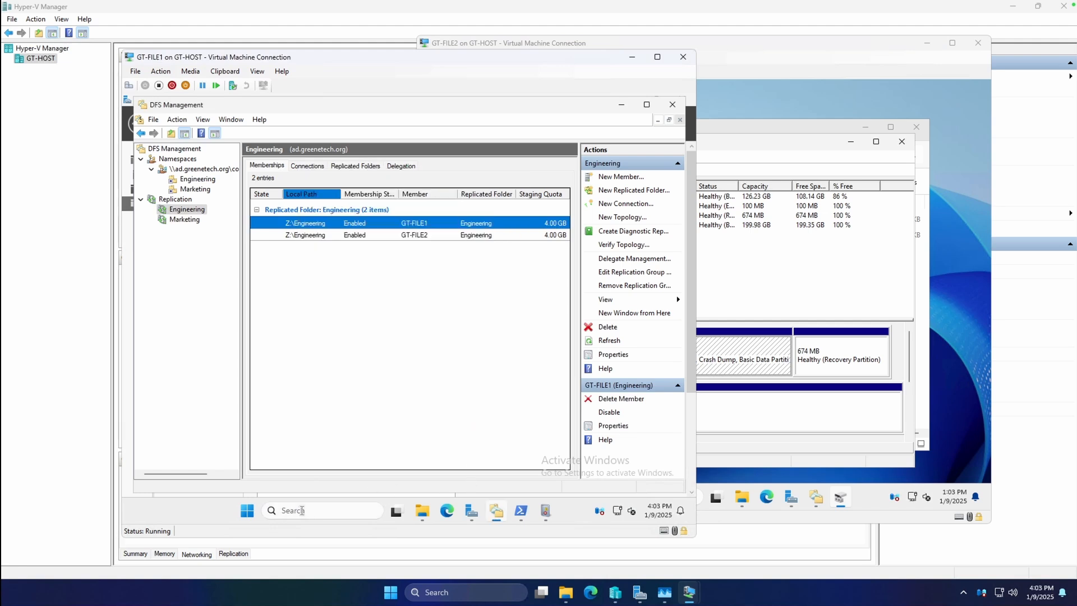
{"action": "left_click", "coordinate": [249, 511]}
{"action": "type", "text": "do"}
{"action": "key", "text": "BackSpace"}
{"action": "type", "text": "isk management"}
{"action": "key", "text": "Return"}
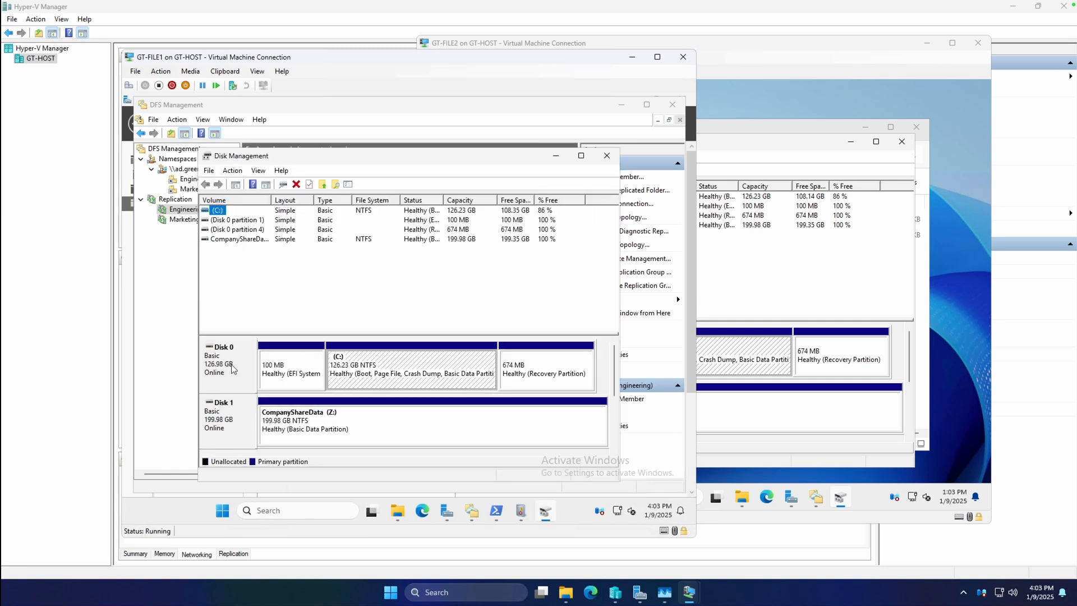
Step: Bring the new 20 GB Disk 2 online on GT-FILE1 and initialize it with the GPT partition style
{"action": "left_click", "coordinate": [247, 376]}
{"action": "scroll", "coordinate": [615, 382], "scroll_direction": "down", "scroll_amount": 4}
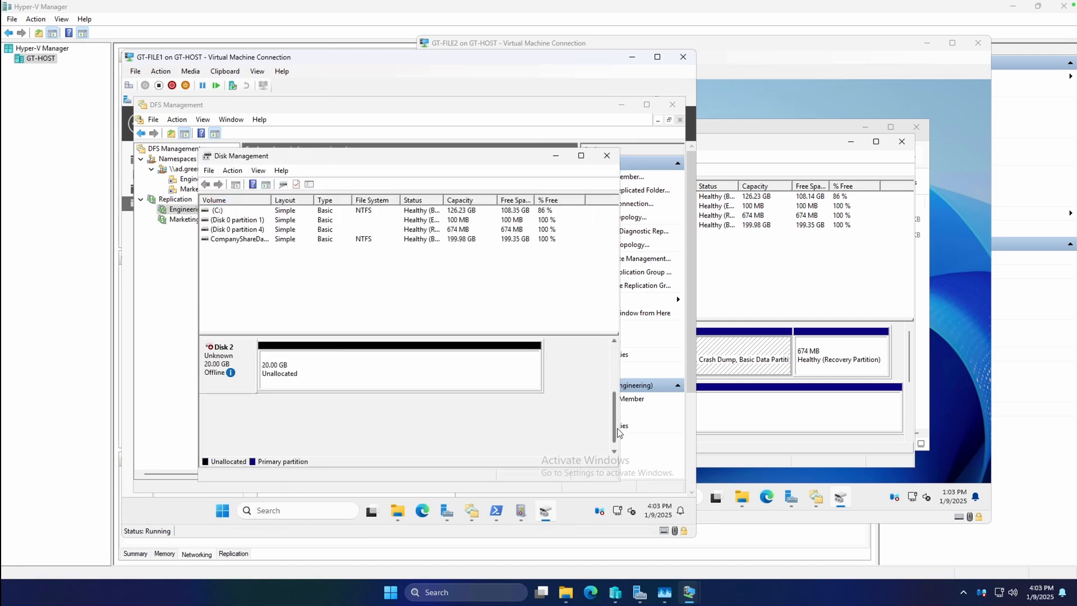
{"action": "right_click", "coordinate": [216, 359]}
{"action": "left_click", "coordinate": [245, 366]}
{"action": "right_click", "coordinate": [307, 372]}
{"action": "right_click", "coordinate": [241, 353]}
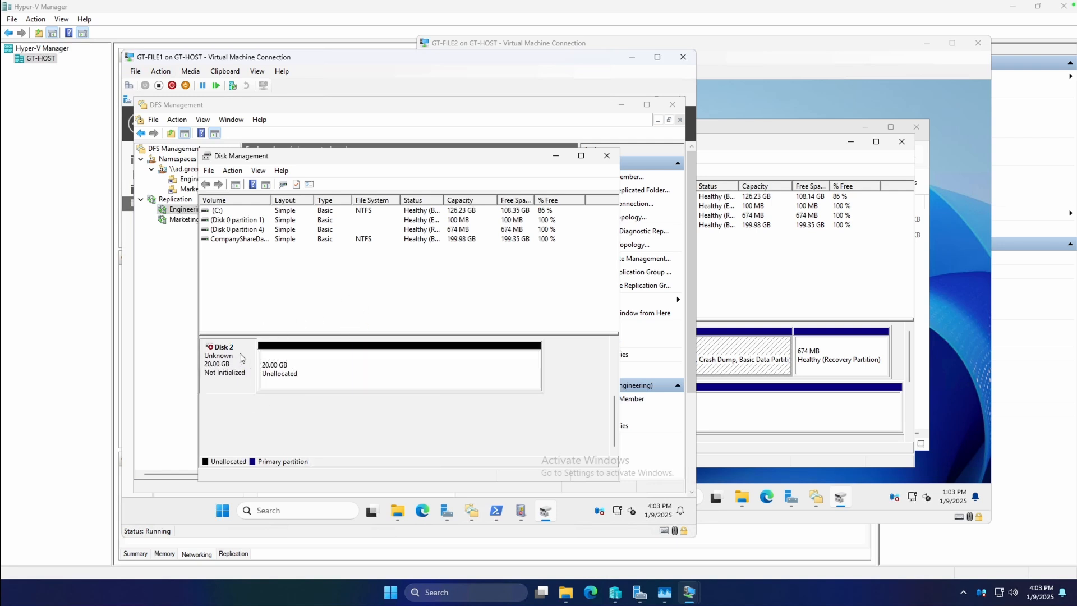
{"action": "right_click", "coordinate": [245, 359]}
{"action": "left_click", "coordinate": [280, 368]}
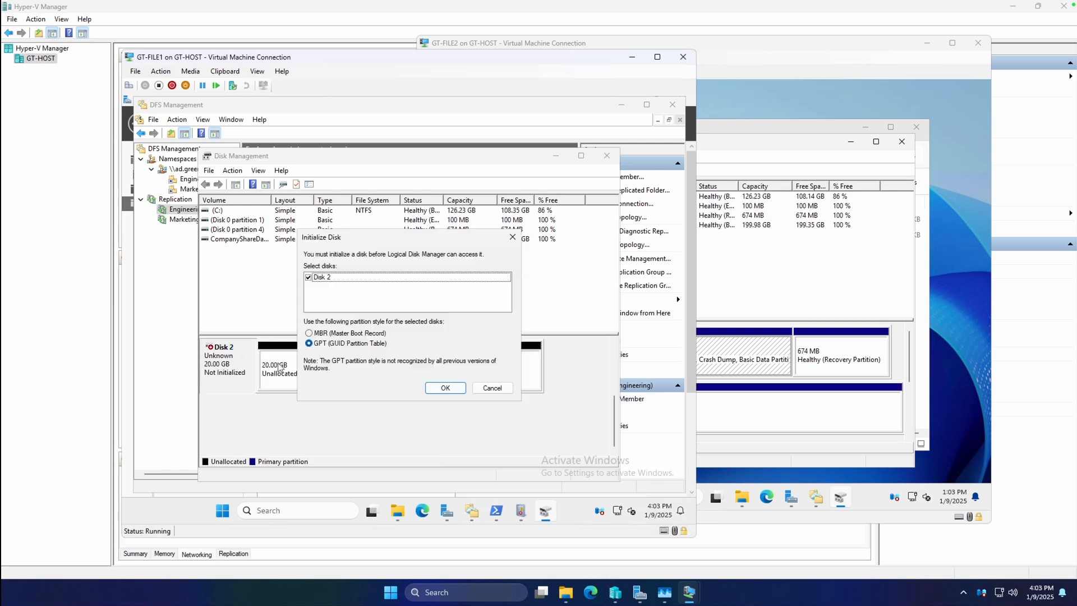
{"action": "left_click", "coordinate": [445, 389]}
Step: Start a new simple volume of 20462 MB on GT-FILE1's Disk 2 and assign it drive letter X
{"action": "left_click", "coordinate": [308, 385]}
{"action": "right_click", "coordinate": [308, 385]}
{"action": "left_click", "coordinate": [352, 393]}
{"action": "left_click", "coordinate": [417, 412]}
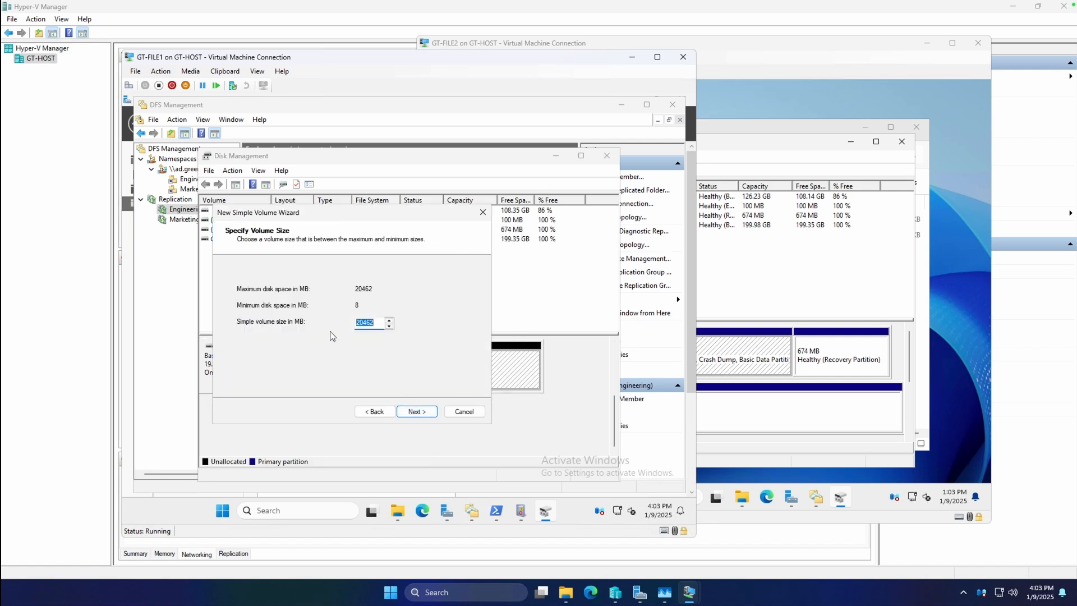
{"action": "left_click", "coordinate": [417, 413]}
{"action": "left_click", "coordinate": [401, 290]}
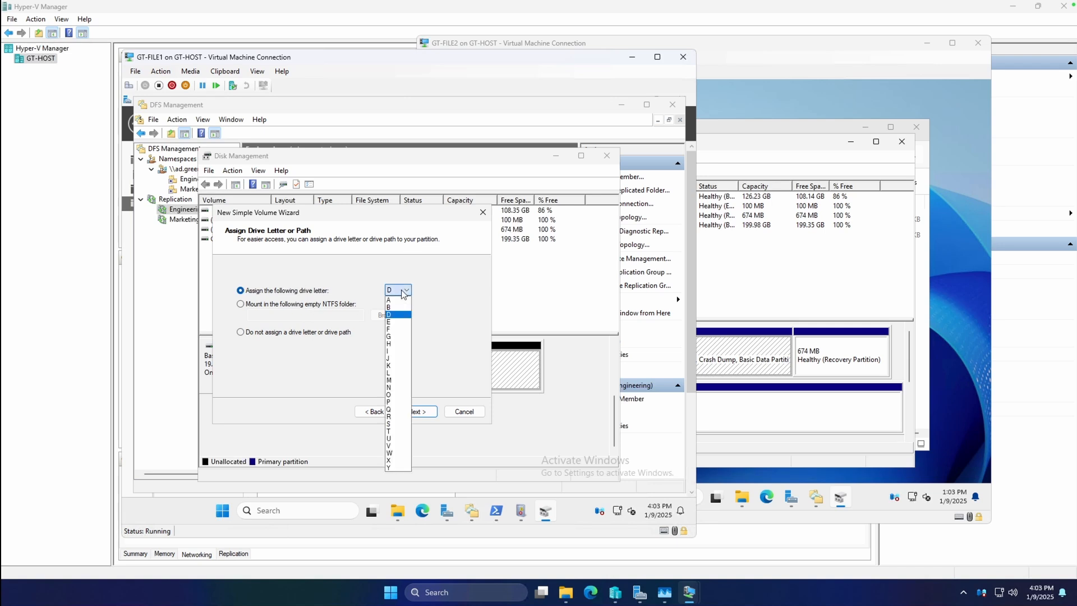
{"action": "left_click", "coordinate": [398, 452]}
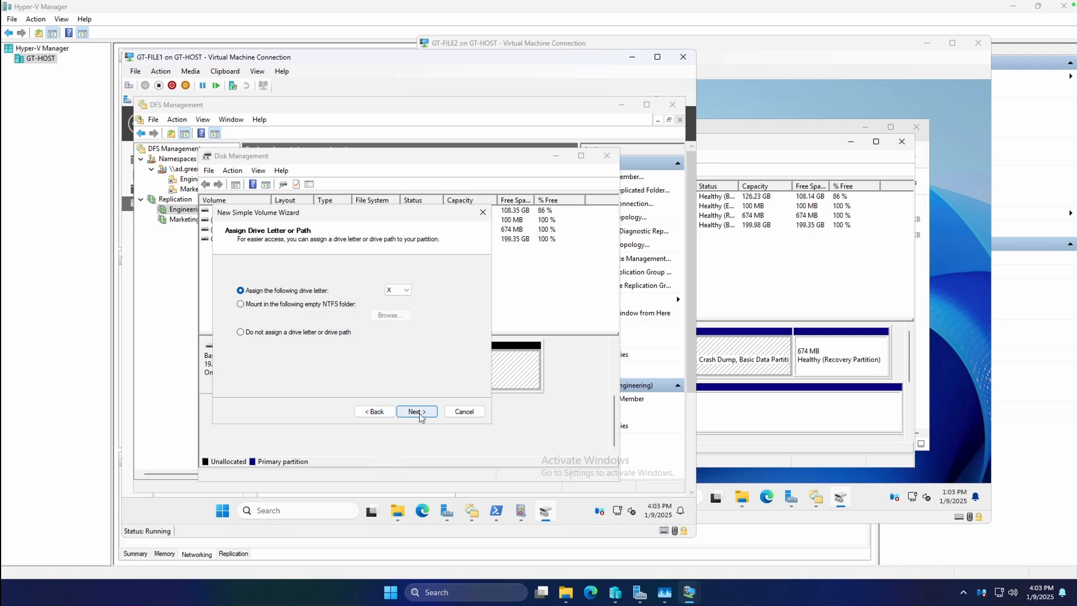
{"action": "left_click", "coordinate": [401, 290]}
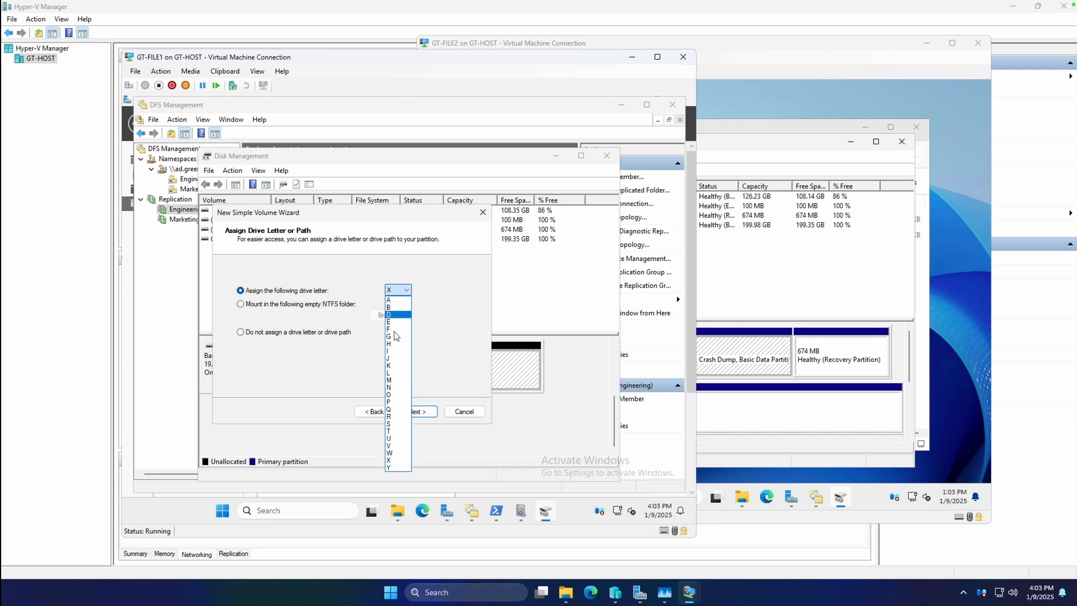
{"action": "left_click", "coordinate": [443, 301]}
{"action": "left_click", "coordinate": [417, 411]}
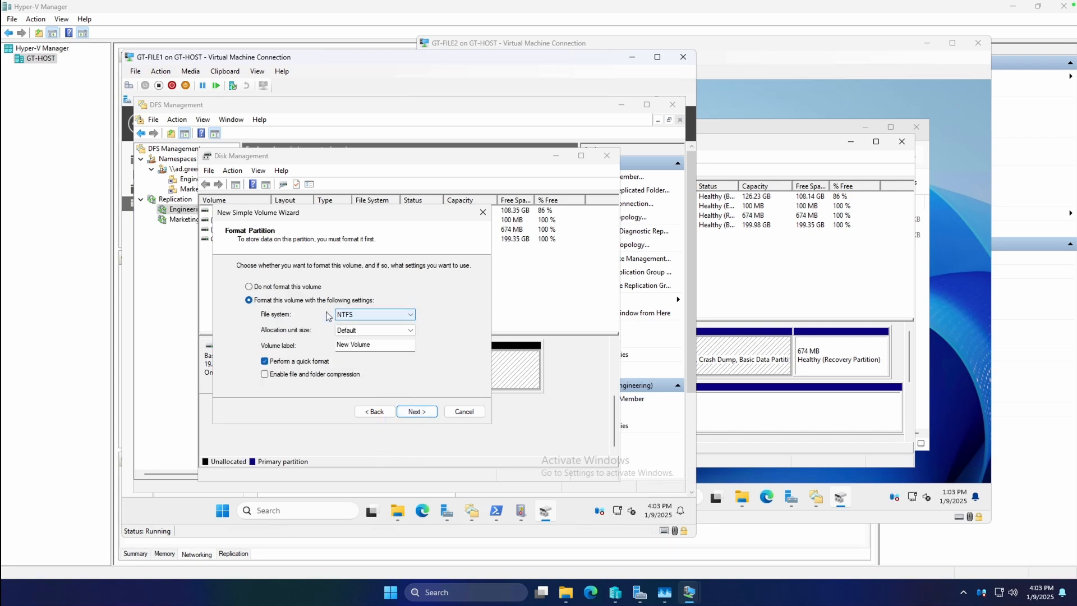
Step: Label GT-FILE1's new NTFS volume DFSR-STAGING and finish creating it with a quick format
{"action": "key", "text": "Tab"}
{"action": "key", "text": "Tab"}
{"action": "key", "text": "BackSpace"}
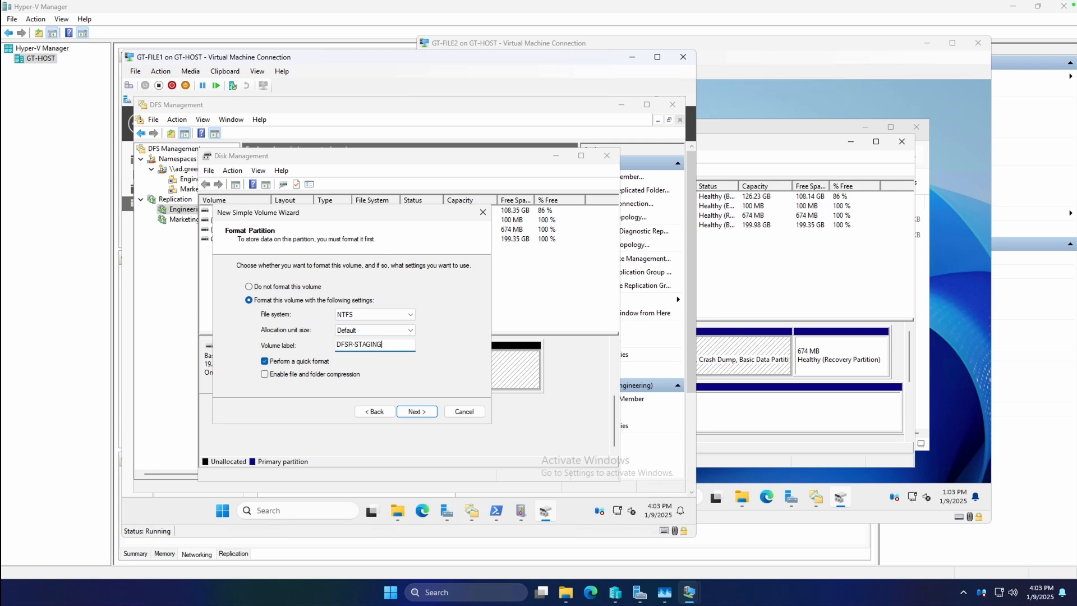
{"action": "left_click", "coordinate": [417, 411]}
{"action": "left_click", "coordinate": [417, 411]}
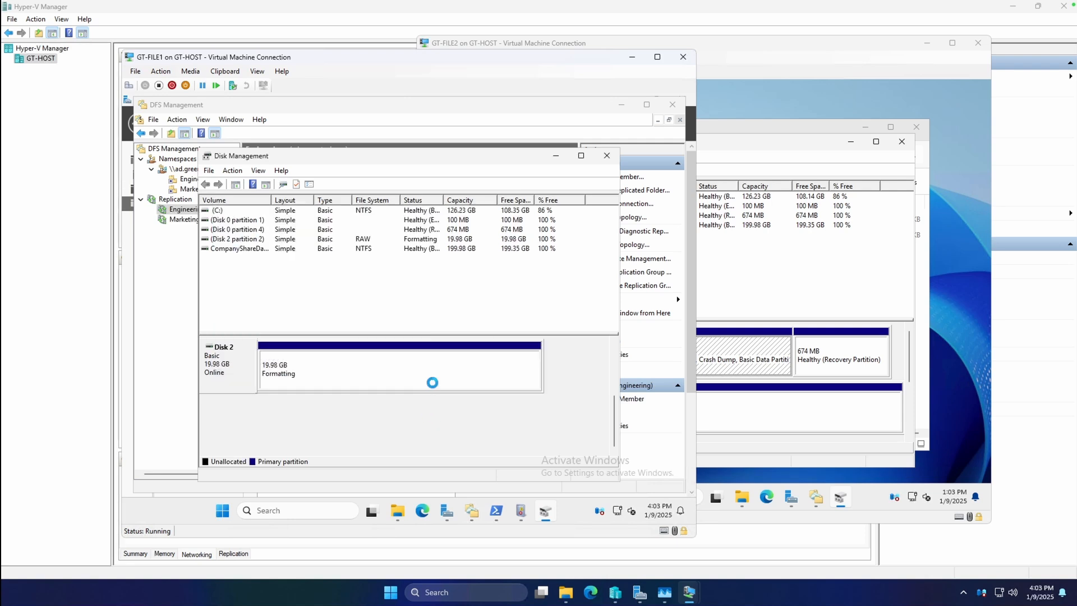
Step: Switch to GT-FILE2, bring its 20 GB Disk 2 online, and initialize it with the GPT partition style
{"action": "left_click", "coordinate": [769, 404]}
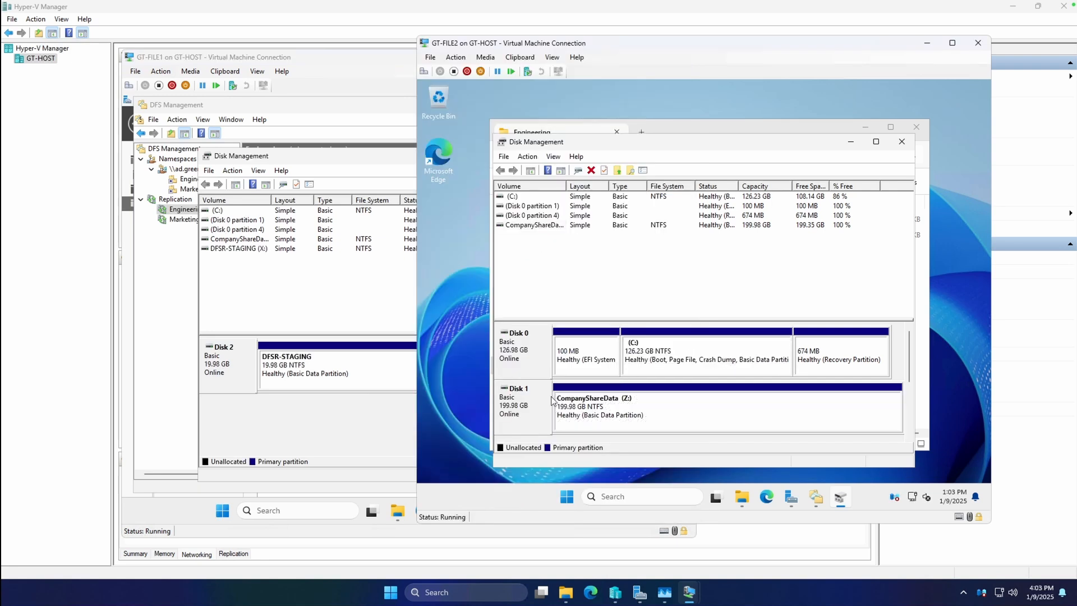
{"action": "left_click", "coordinate": [912, 410]}
{"action": "right_click", "coordinate": [527, 405]}
{"action": "left_click", "coordinate": [546, 411]}
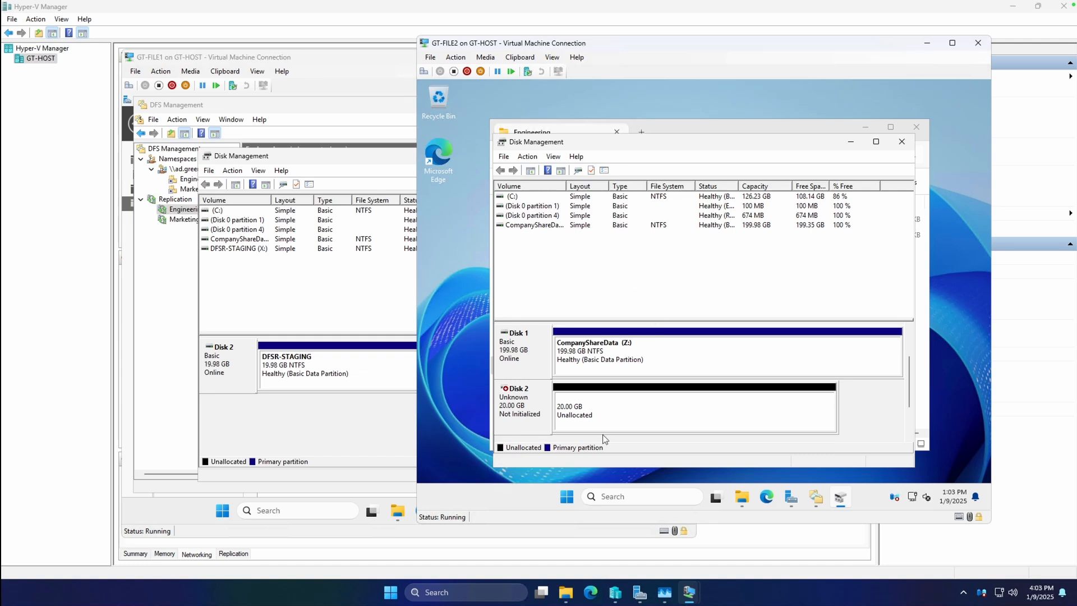
{"action": "right_click", "coordinate": [533, 413]}
{"action": "left_click", "coordinate": [561, 407]}
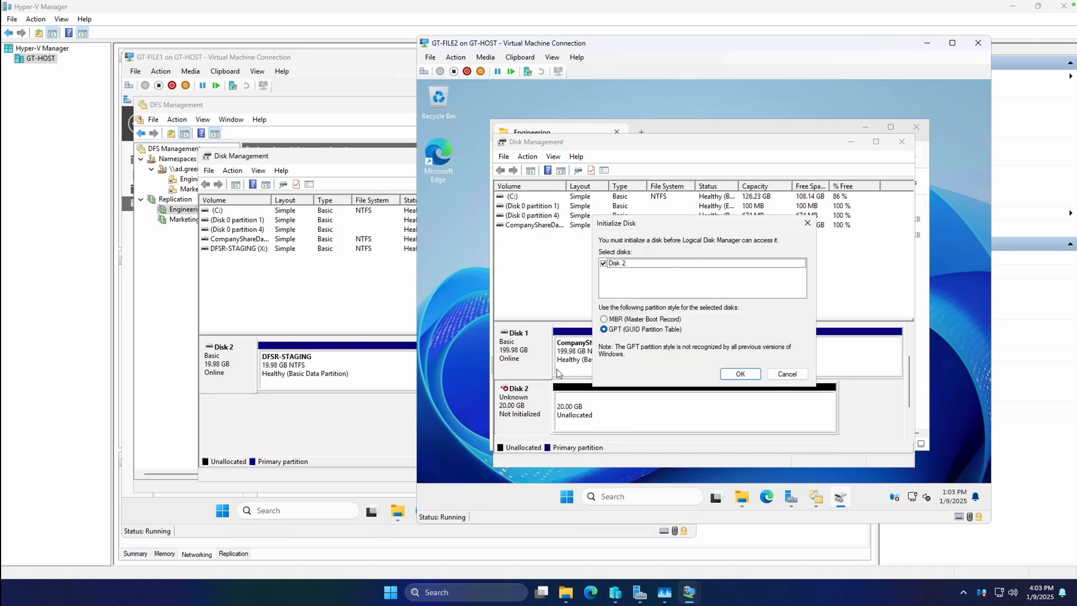
{"action": "left_click", "coordinate": [742, 371]}
Step: Start a new simple volume of 20462 MB on GT-FILE2's Disk 2 and assign it drive letter X
{"action": "left_click", "coordinate": [607, 404]}
{"action": "right_click", "coordinate": [627, 402]}
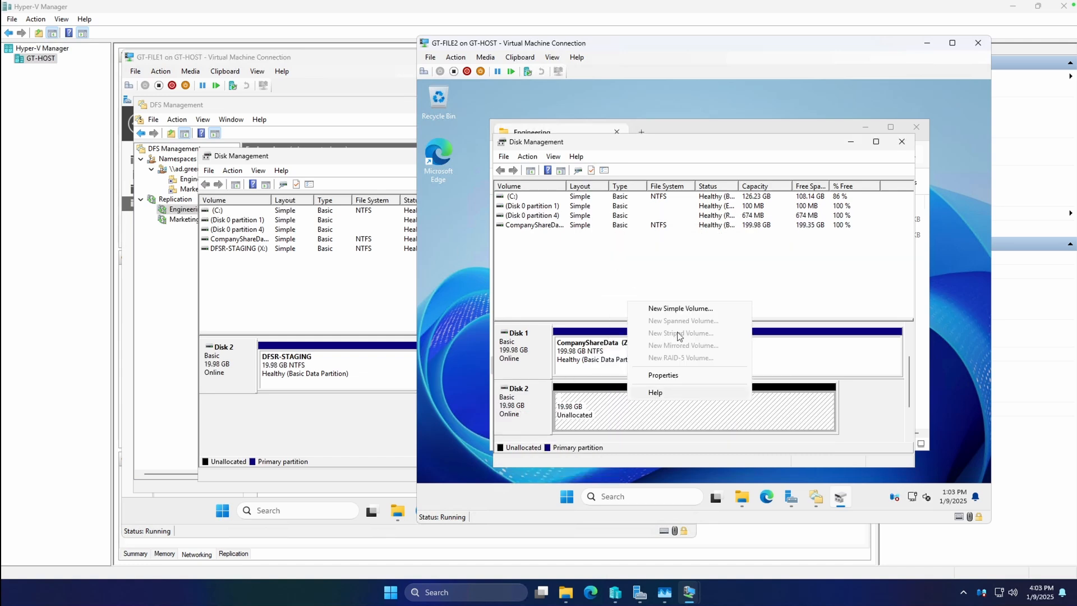
{"action": "left_click", "coordinate": [679, 309]}
{"action": "left_click", "coordinate": [711, 397]}
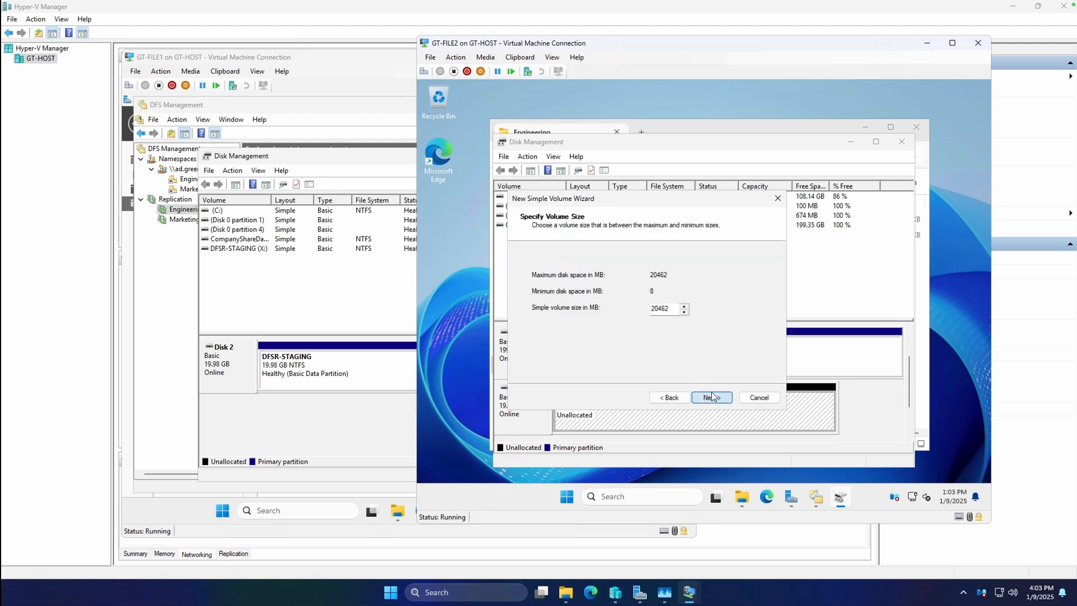
{"action": "left_click", "coordinate": [711, 396]}
{"action": "left_click", "coordinate": [682, 273]}
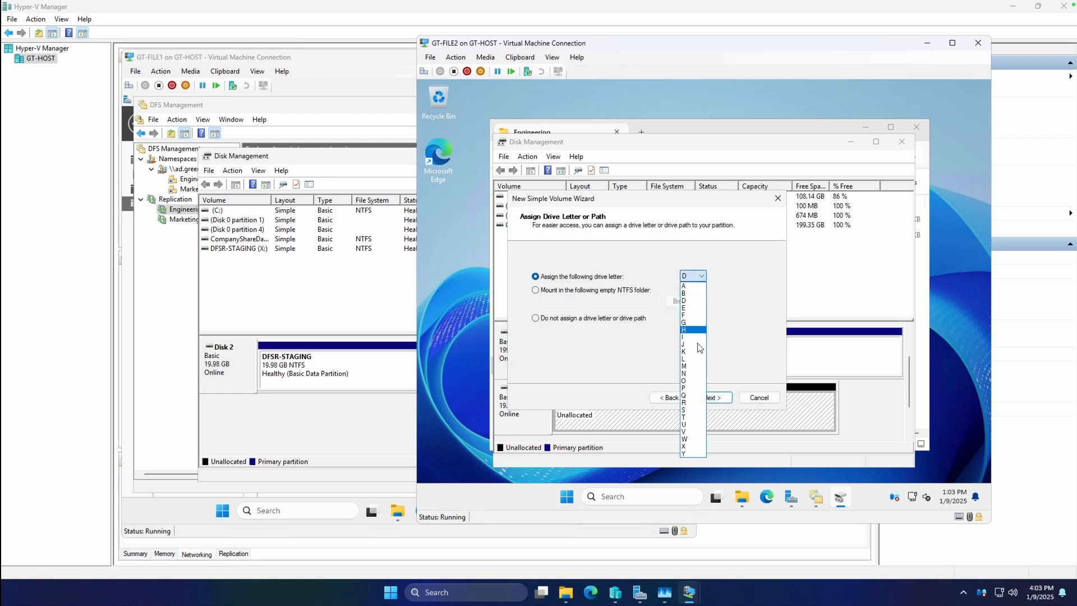
{"action": "left_click", "coordinate": [691, 437]}
{"action": "left_click", "coordinate": [710, 398]}
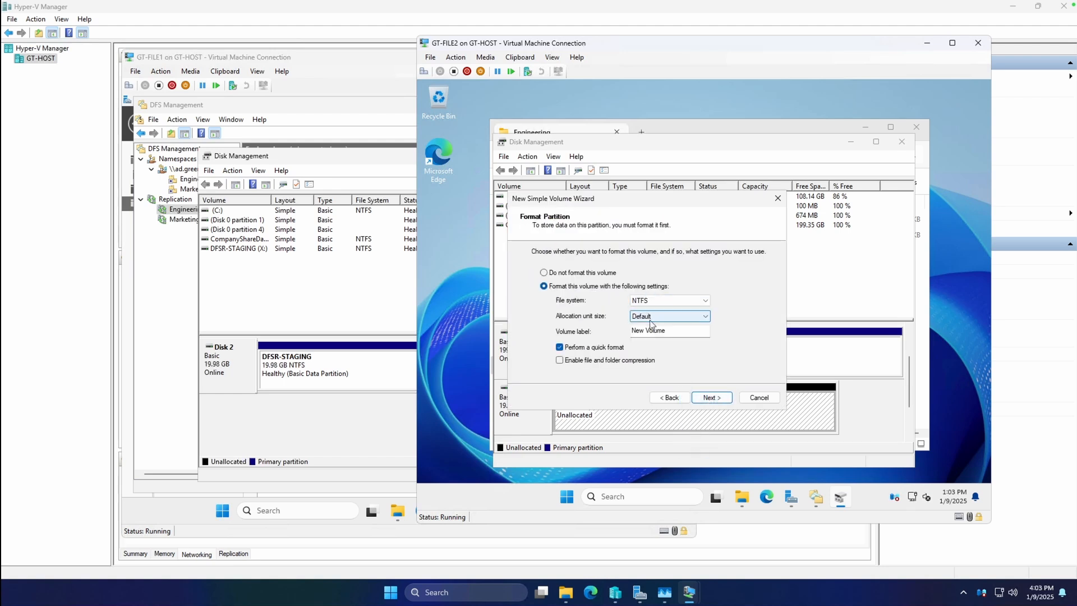
Step: Label GT-FILE2's new NTFS volume DFSR-STAGING and finish creating it with a quick format
{"action": "type", "text": "DFSR-STAGING"}
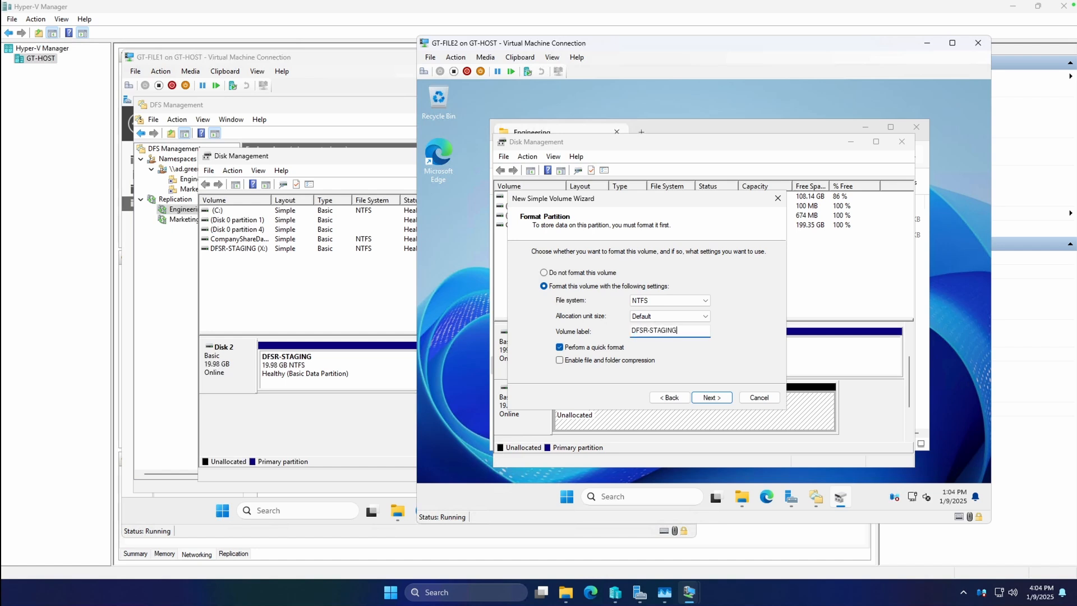
{"action": "key", "text": "Return"}
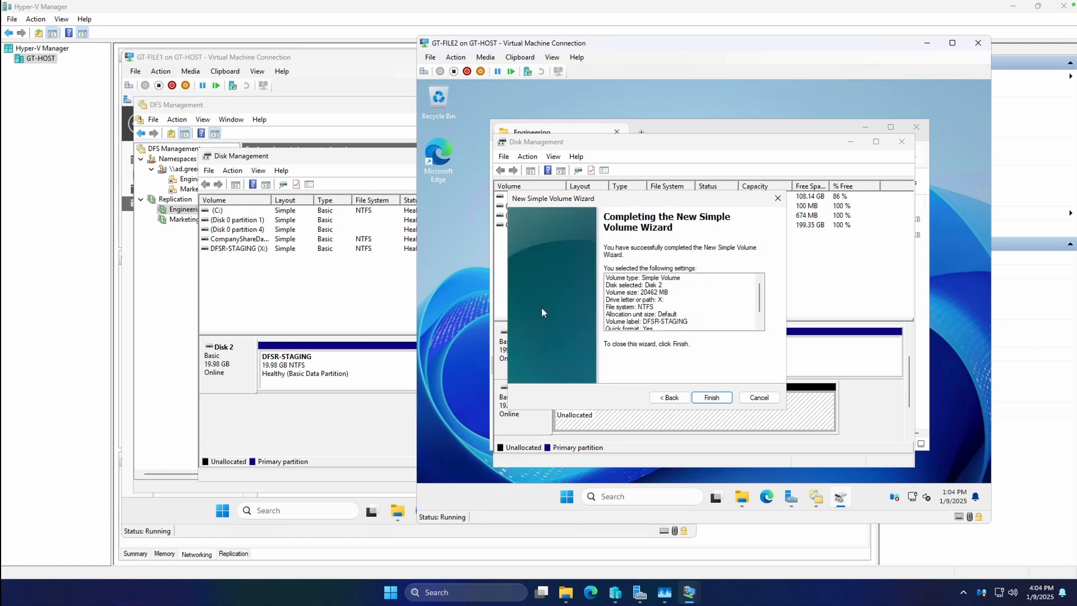
{"action": "left_click", "coordinate": [708, 394]}
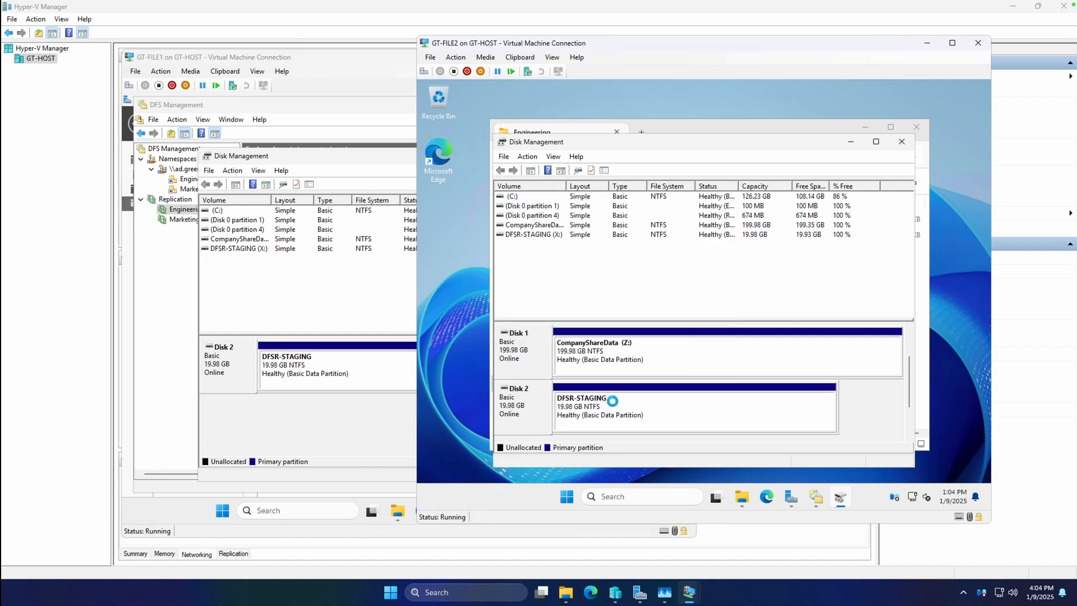
Step: Switch to GT-FILE1 and view the contents of the DFSR-STAGING (X:) drive in File Explorer
{"action": "left_click", "coordinate": [397, 508]}
{"action": "scroll", "coordinate": [225, 393], "scroll_direction": "down", "scroll_amount": 1}
{"action": "left_click", "coordinate": [236, 393]}
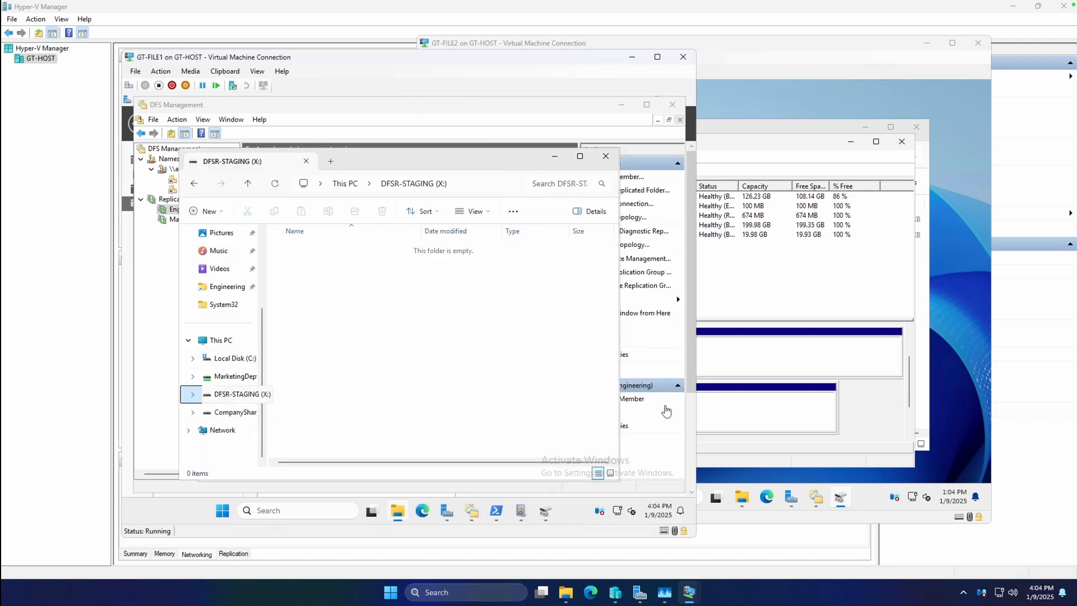
Step: Minimize the Engineering folder window on GT-FILE2 and return to DFS Management on GT-FILE1
{"action": "left_click", "coordinate": [808, 365]}
{"action": "left_click", "coordinate": [742, 497]}
{"action": "left_click", "coordinate": [562, 365]}
{"action": "left_click", "coordinate": [865, 127]}
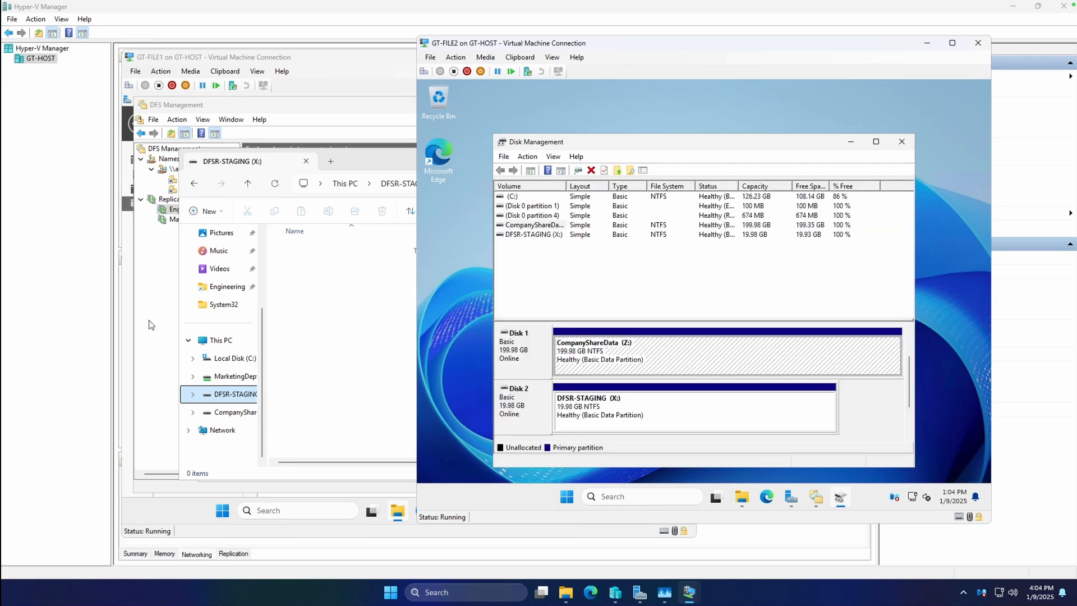
{"action": "left_click", "coordinate": [154, 326]}
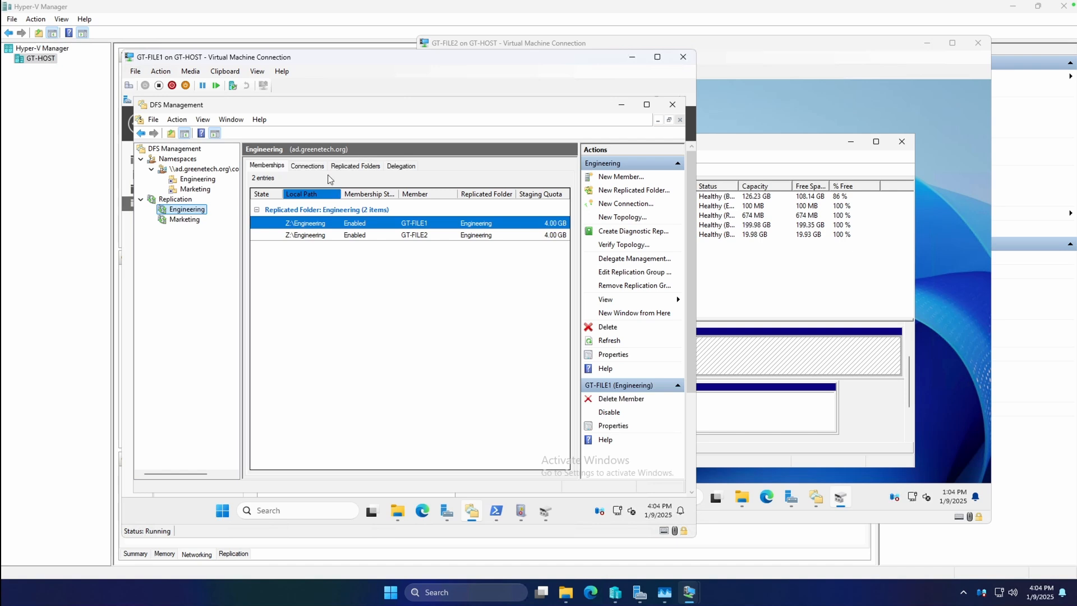
{"action": "right_click", "coordinate": [326, 226]}
{"action": "left_click", "coordinate": [368, 255]}
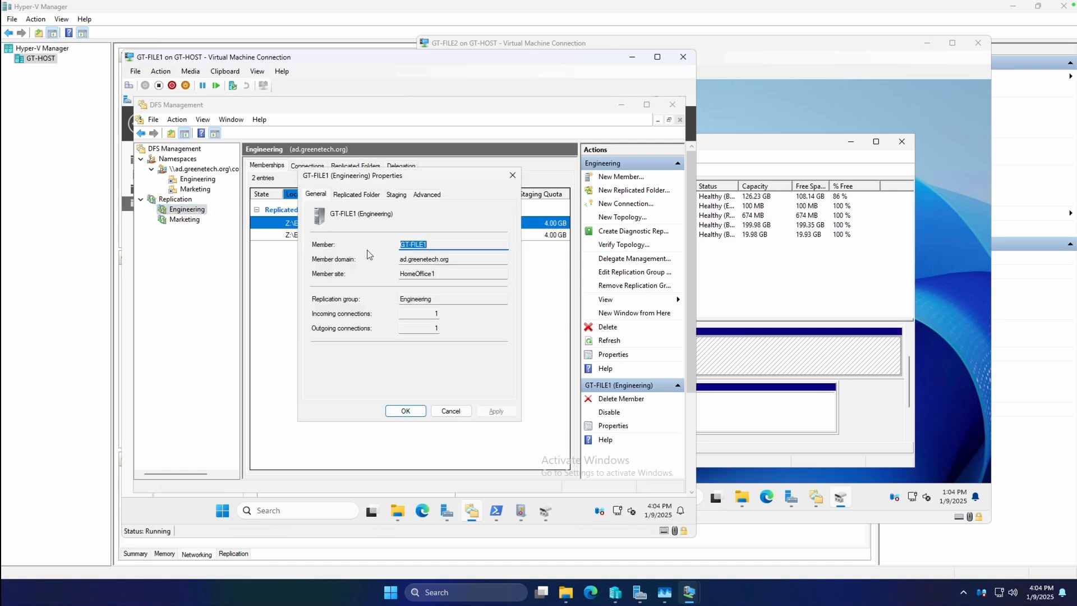
{"action": "left_click", "coordinate": [363, 196]}
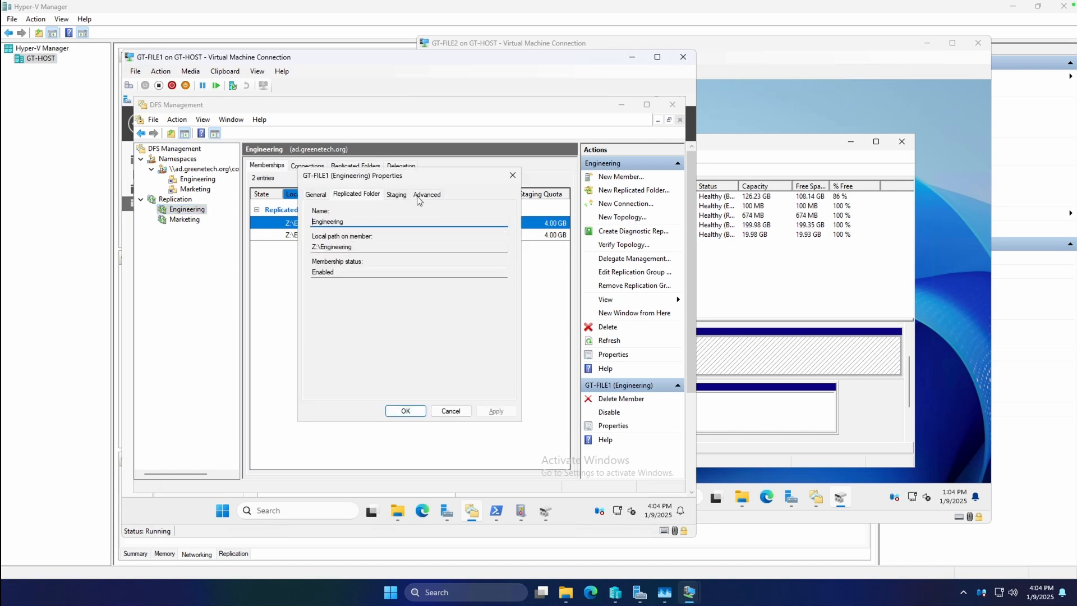
{"action": "left_click", "coordinate": [402, 196]}
{"action": "left_click", "coordinate": [492, 248]}
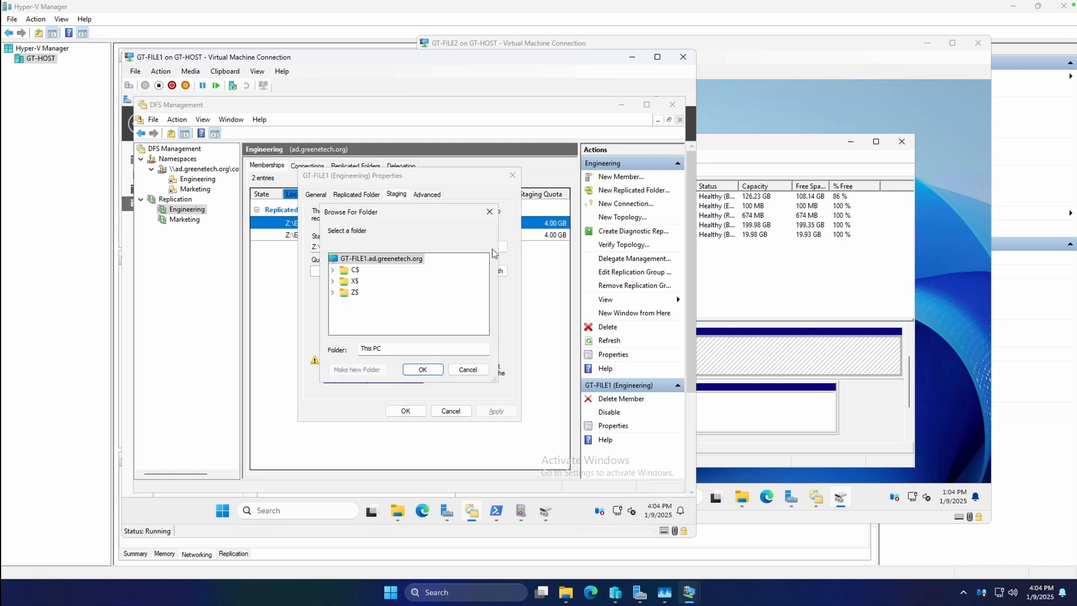
{"action": "left_click", "coordinate": [338, 281]}
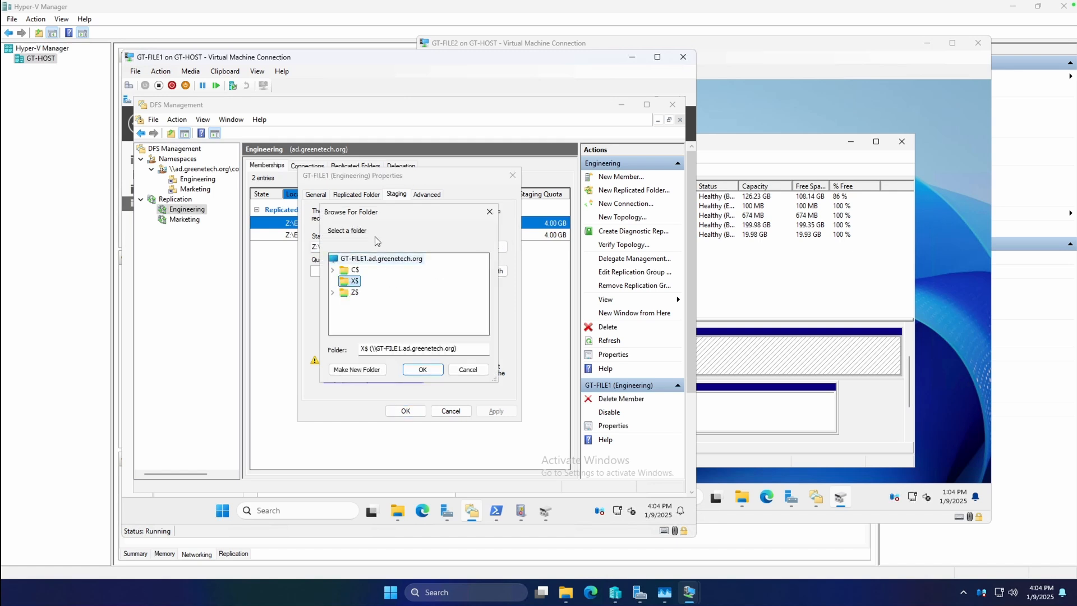
{"action": "left_click", "coordinate": [466, 369]}
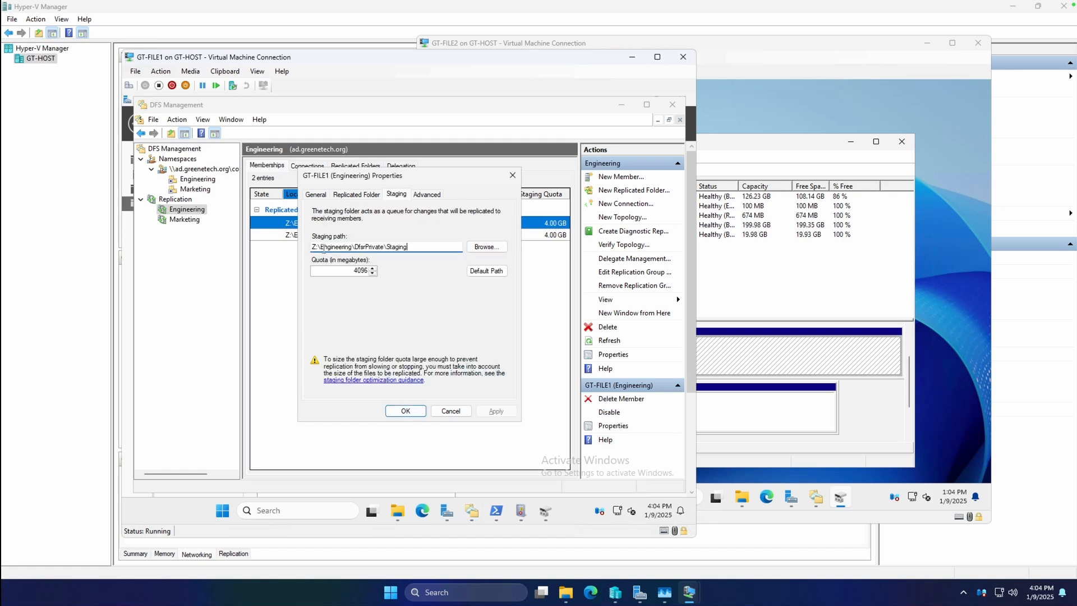
{"action": "key", "text": "Escape"}
{"action": "key", "text": "Delete"}
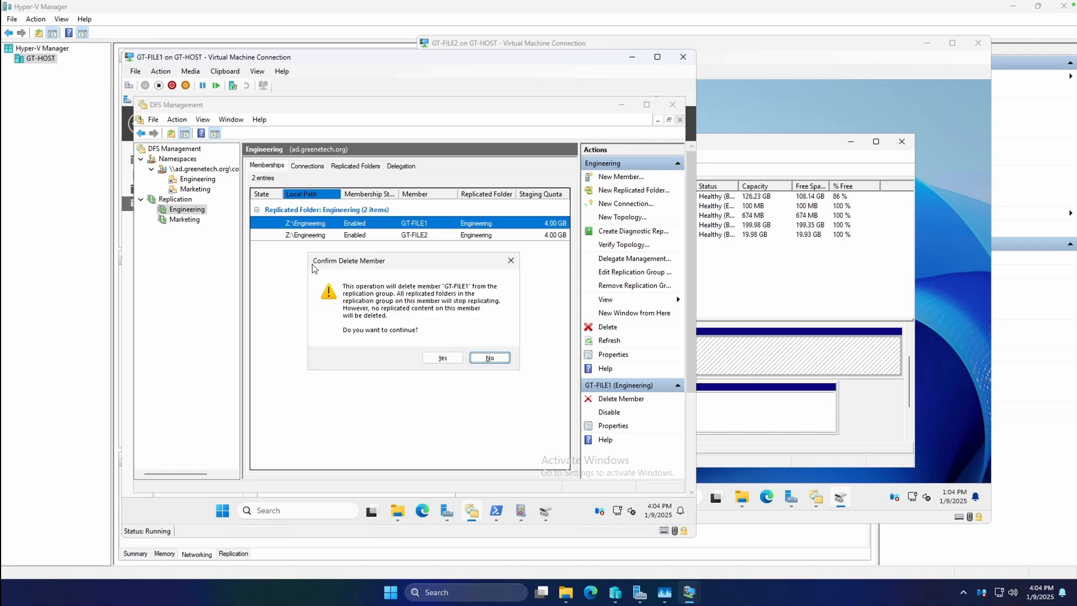
{"action": "left_click", "coordinate": [489, 358]}
Step: Set the staging path of GT-FILE1's Engineering membership to X:\Engineering\DfsrPrivate\Staging and approve creating the path
{"action": "right_click", "coordinate": [413, 225]}
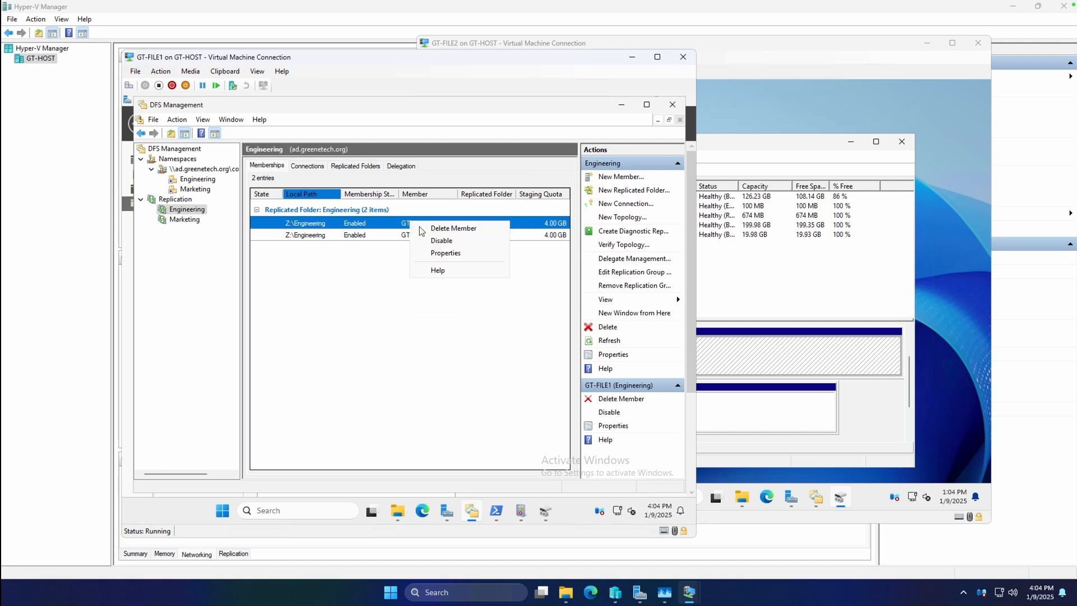
{"action": "left_click", "coordinate": [440, 253]}
{"action": "left_click", "coordinate": [377, 196]}
{"action": "left_click", "coordinate": [394, 195]}
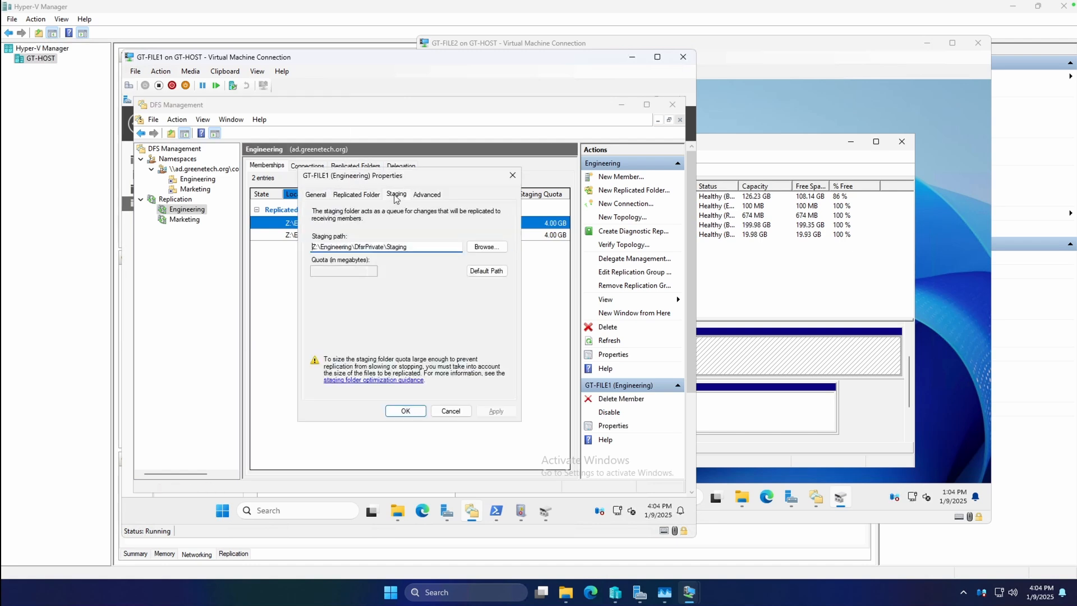
{"action": "key", "text": "BackSpace"}
{"action": "type", "text": "X"}
{"action": "left_click", "coordinate": [481, 411]}
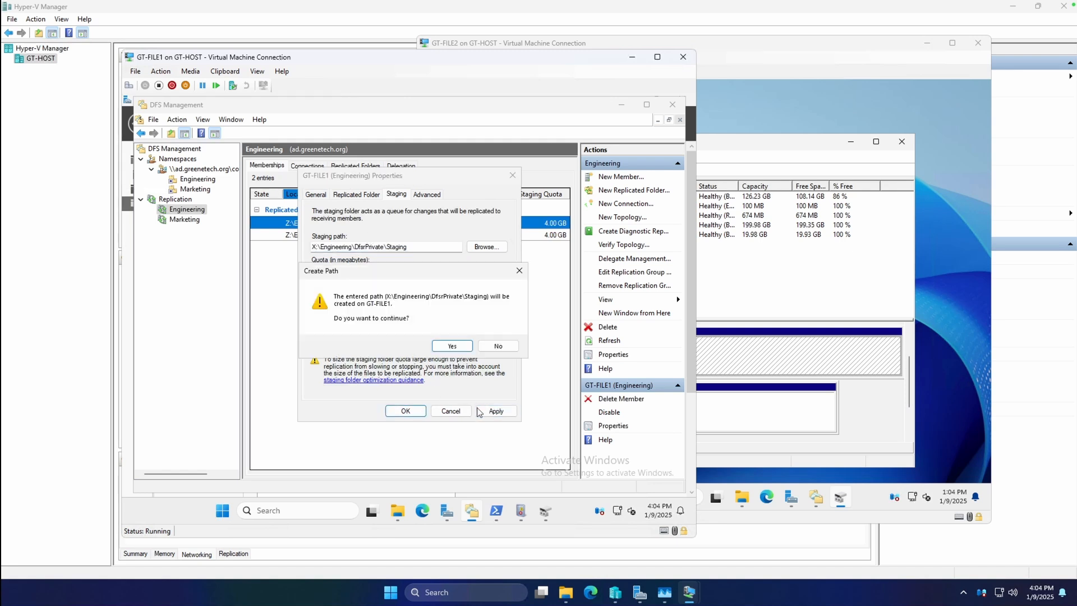
{"action": "left_click_drag", "start_coordinate": [396, 274], "coordinate": [407, 287]}
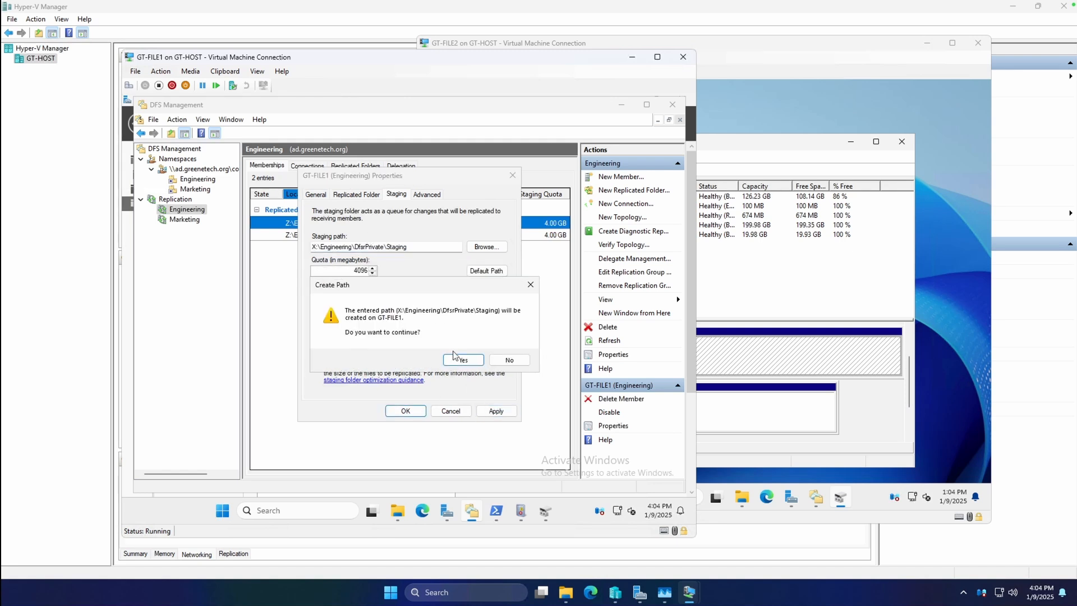
{"action": "left_click", "coordinate": [457, 357]}
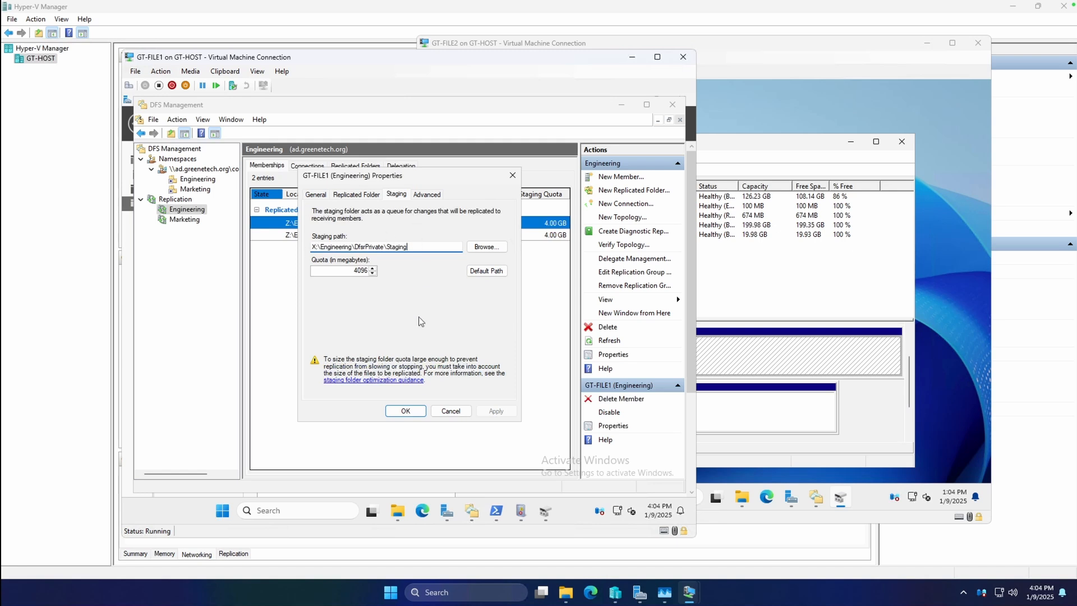
{"action": "left_click", "coordinate": [406, 411]}
Step: Set the staging path of GT-FILE2's Engineering membership to X:\Engineering\DfsrPrivate\Staging and approve creating the path
{"action": "left_click", "coordinate": [336, 234]}
{"action": "right_click", "coordinate": [336, 234]}
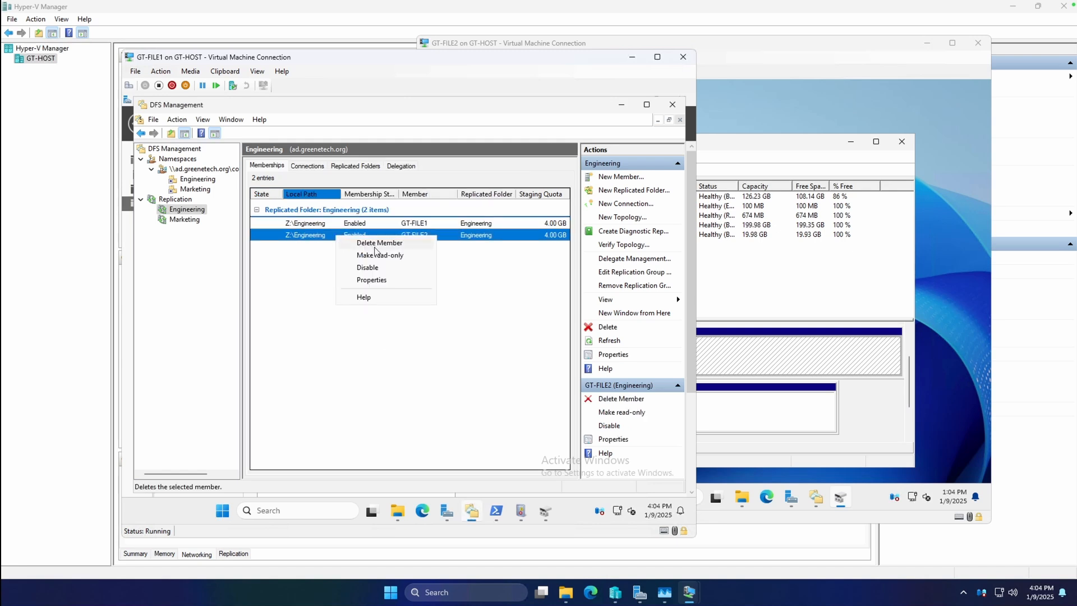
{"action": "left_click", "coordinate": [382, 280]}
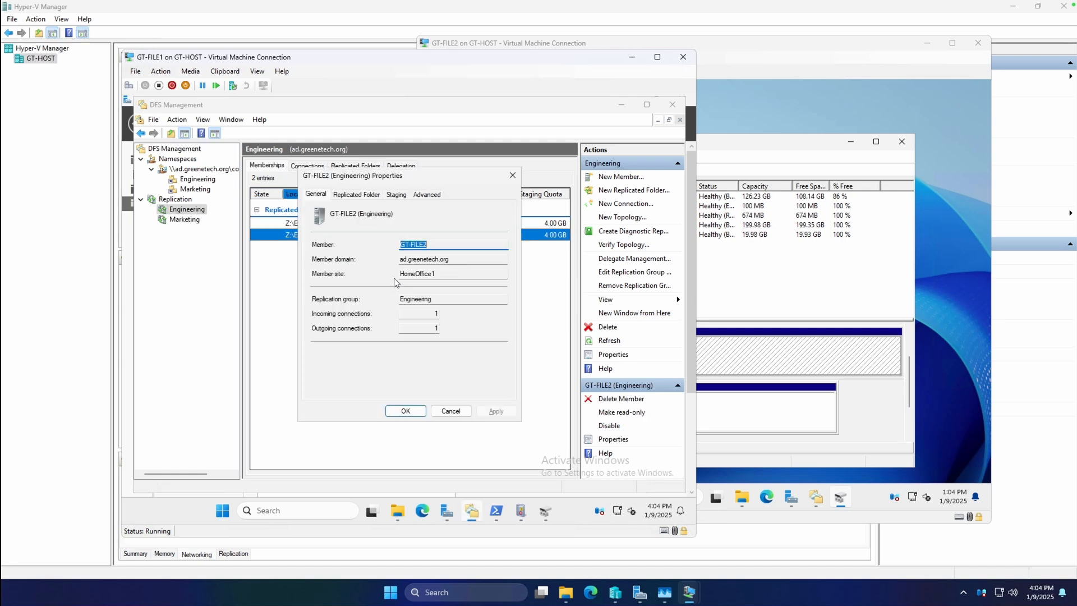
{"action": "left_click", "coordinate": [357, 194]}
{"action": "left_click", "coordinate": [396, 194]}
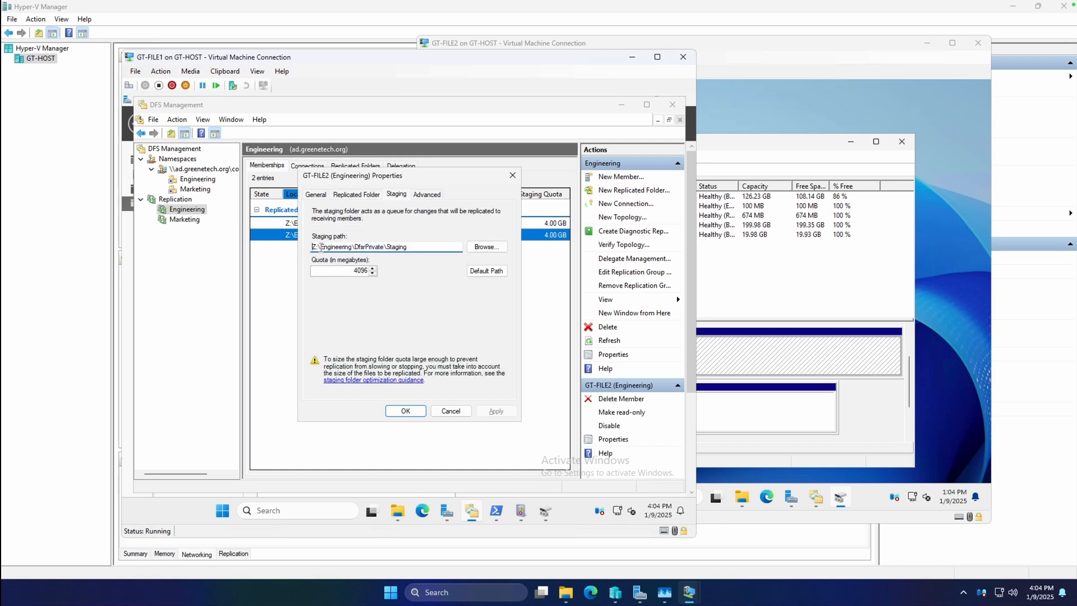
{"action": "key", "text": "BackSpace"}
{"action": "type", "text": "X"}
{"action": "left_click", "coordinate": [496, 411]}
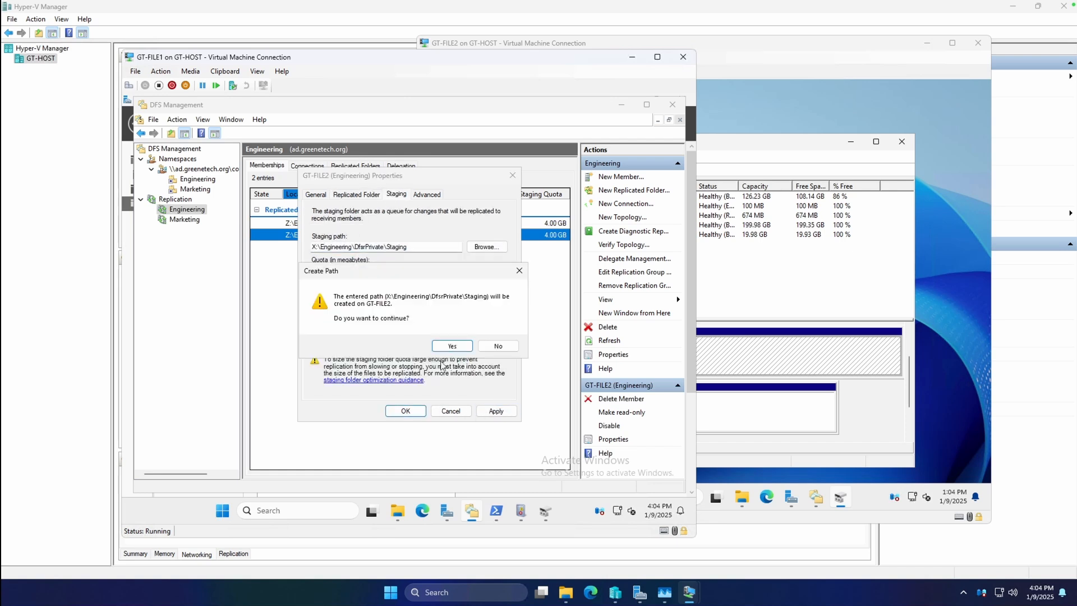
{"action": "left_click", "coordinate": [447, 346]}
{"action": "key", "text": "Return"}
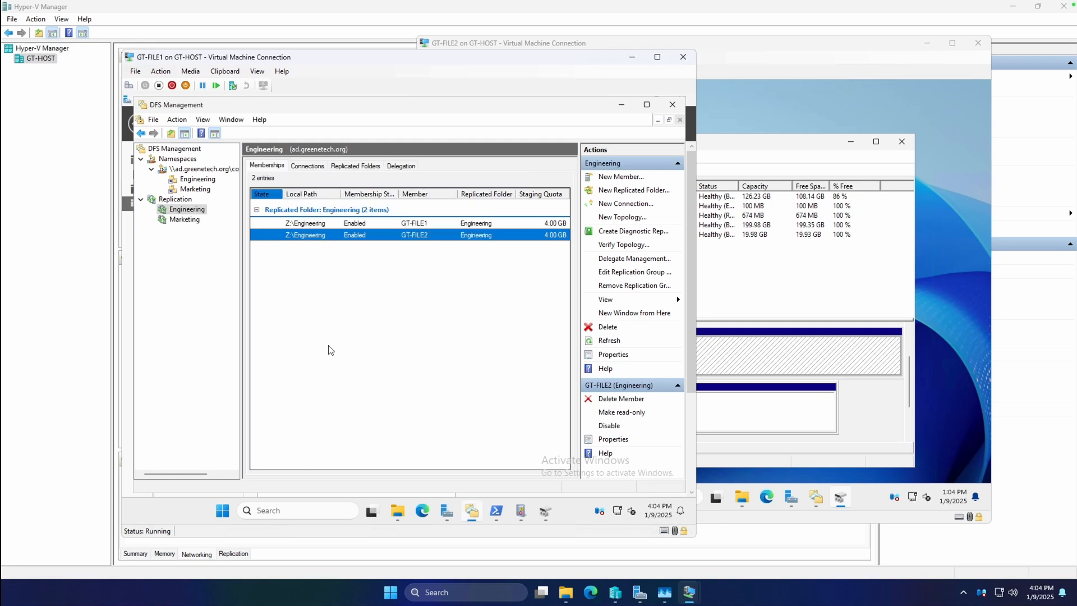
Step: In the Marketing replication group, set GT-FILE1's staging path to X:\Marketing\DfsrPrivate\Staging and approve creating the path
{"action": "left_click", "coordinate": [179, 220]}
{"action": "left_click", "coordinate": [305, 207]}
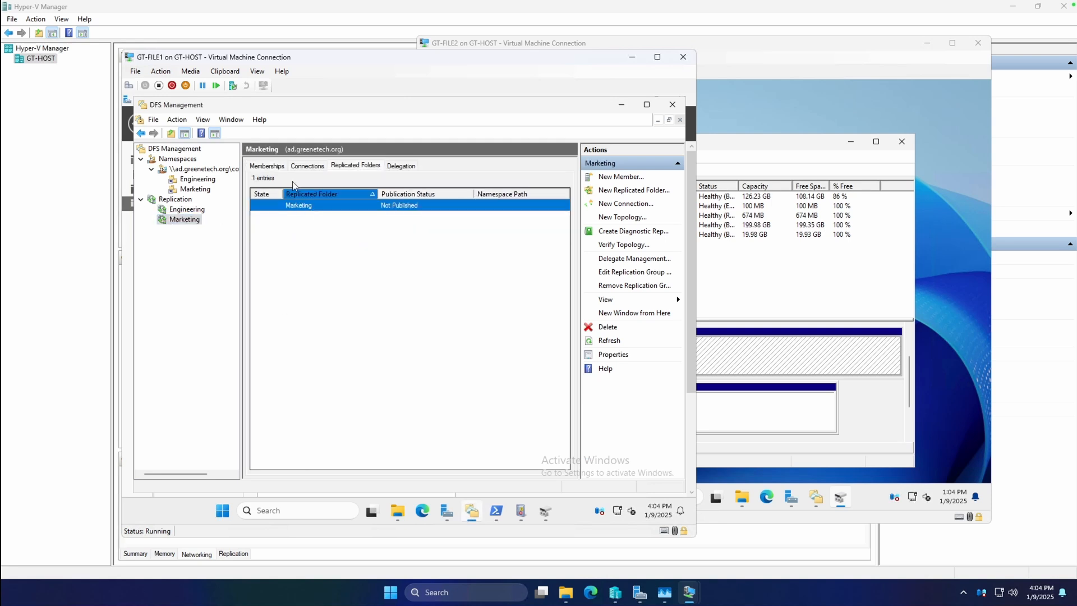
{"action": "left_click", "coordinate": [276, 167]}
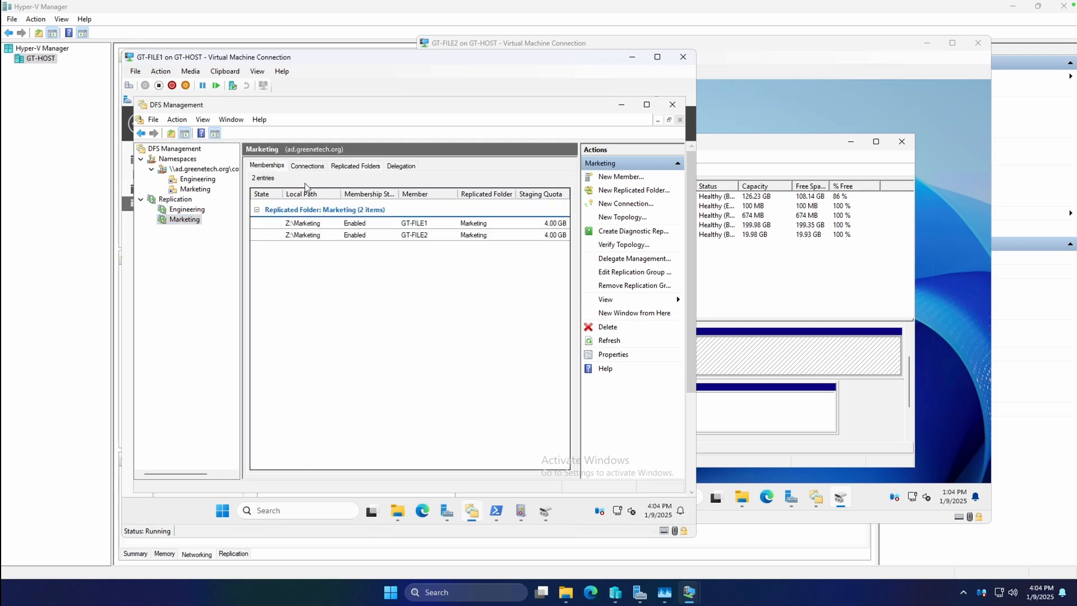
{"action": "right_click", "coordinate": [308, 227]}
{"action": "left_click", "coordinate": [339, 254]}
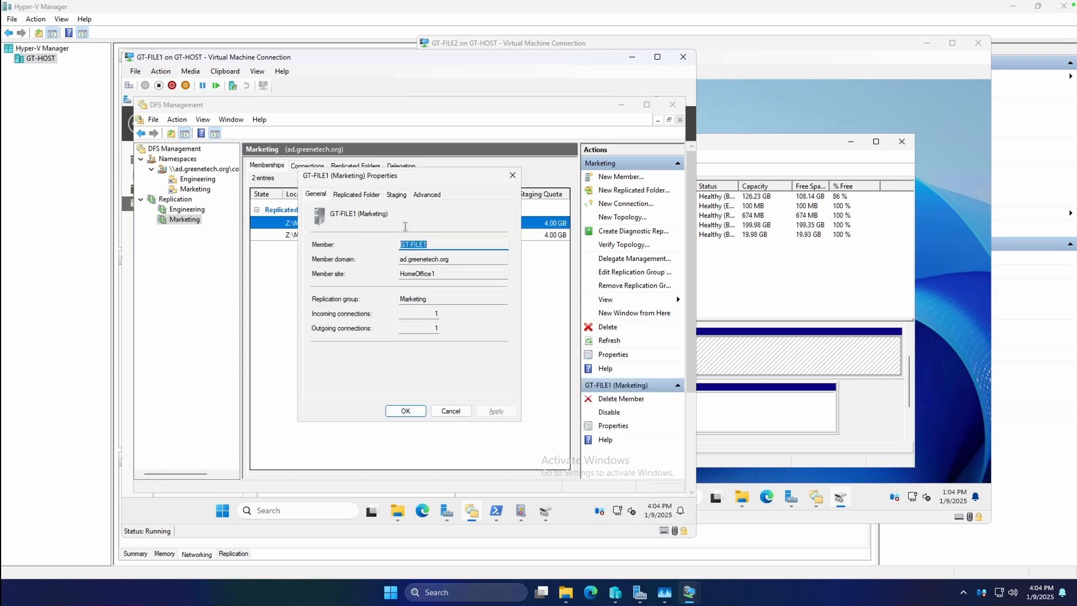
{"action": "left_click", "coordinate": [396, 195]}
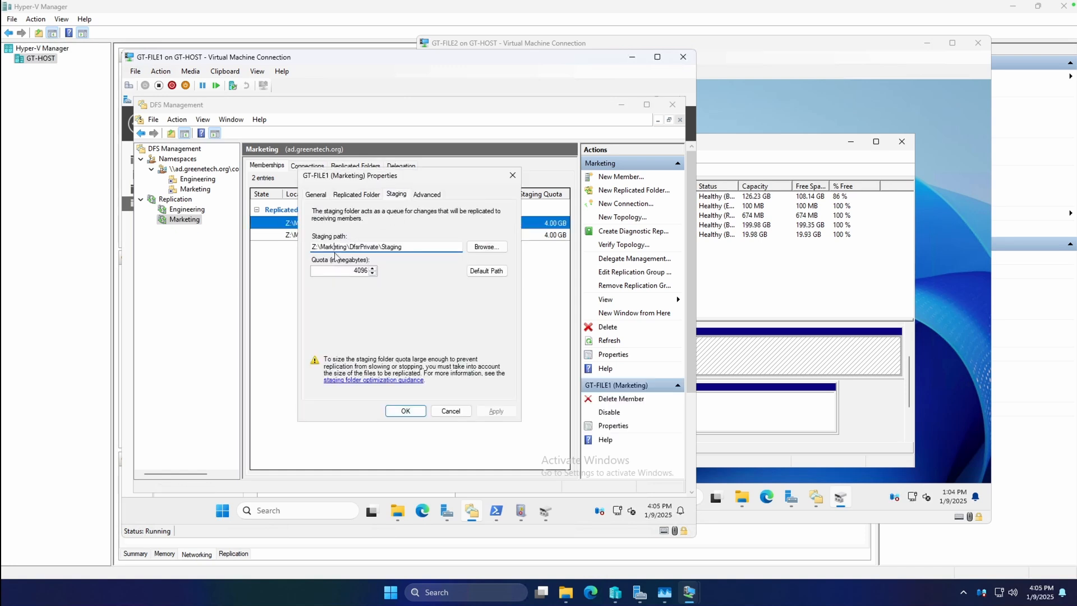
{"action": "key", "text": "BackSpace"}
{"action": "type", "text": "X"}
{"action": "left_click", "coordinate": [496, 411]}
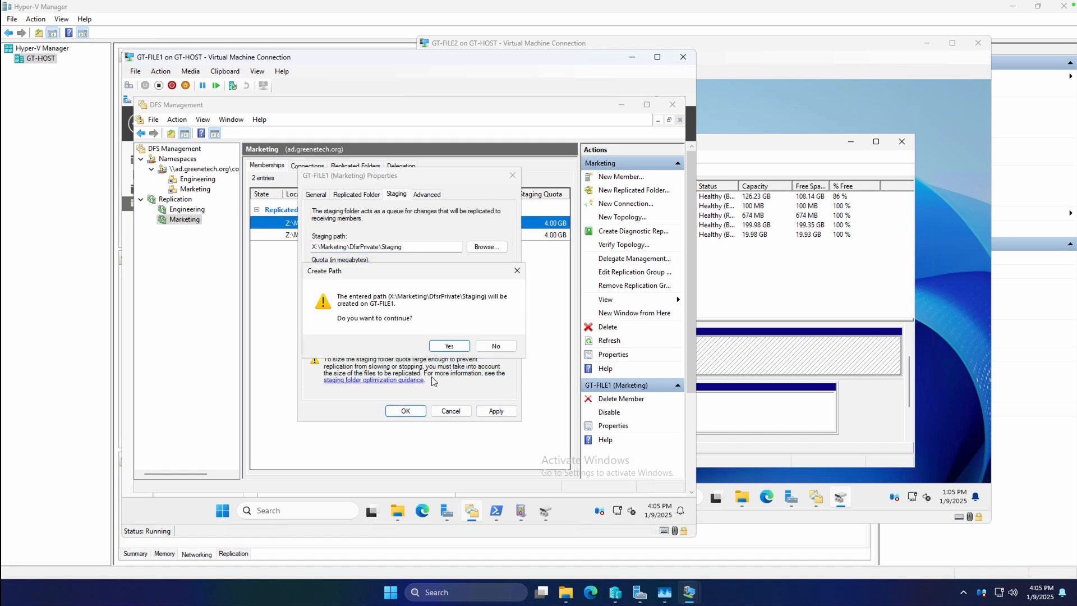
{"action": "left_click", "coordinate": [449, 346]}
{"action": "left_click", "coordinate": [408, 410]}
Step: In the Marketing replication group, set GT-FILE2's staging path to X:\Marketing\DfsrPrivate\Staging and approve creating the path
{"action": "left_click", "coordinate": [317, 235]}
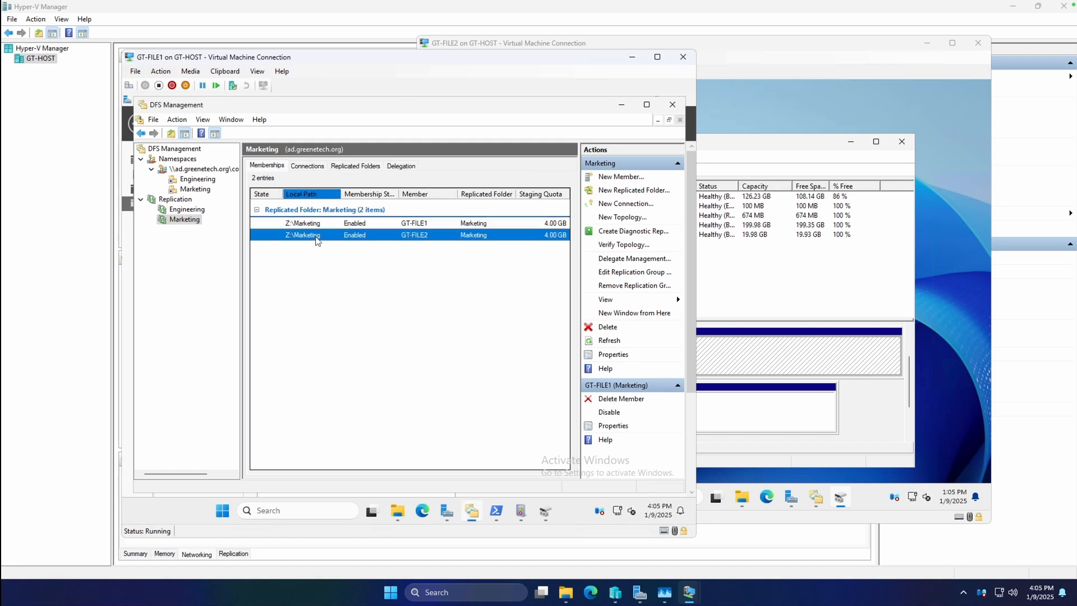
{"action": "right_click", "coordinate": [317, 235]}
{"action": "left_click", "coordinate": [351, 281]}
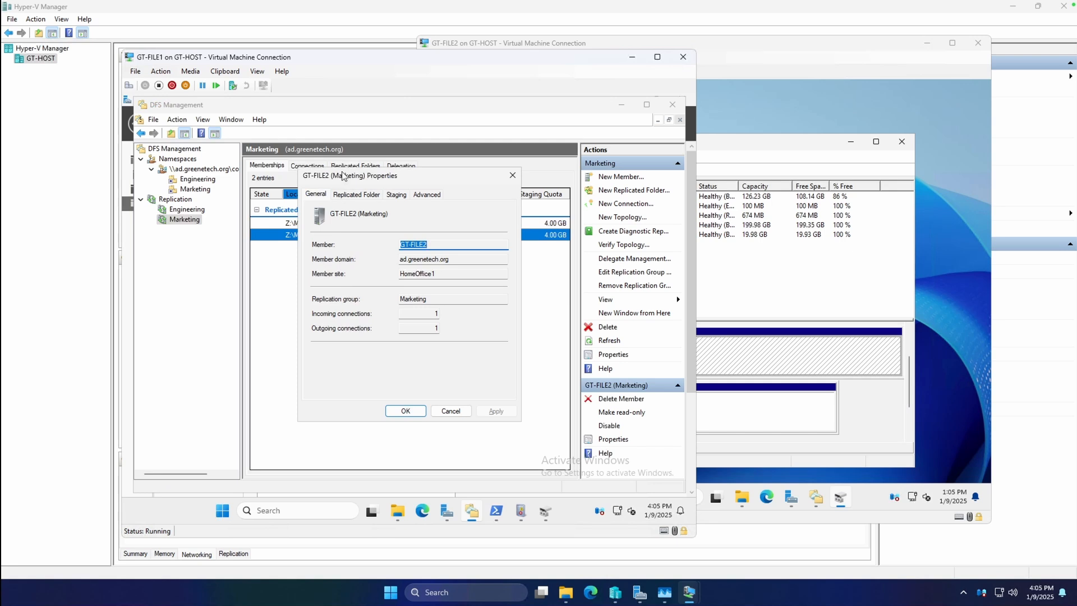
{"action": "left_click", "coordinate": [356, 194]}
{"action": "left_click", "coordinate": [325, 197]}
{"action": "left_click", "coordinate": [392, 195]}
{"action": "key", "text": "BackSpace"}
{"action": "type", "text": "X"}
{"action": "left_click", "coordinate": [496, 411]}
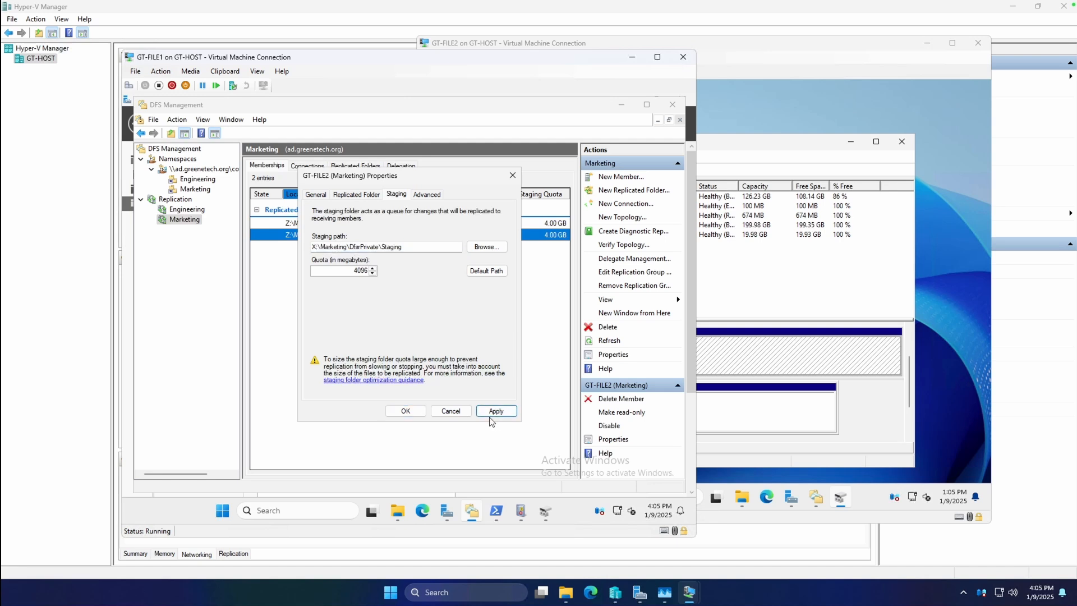
{"action": "left_click", "coordinate": [455, 348]}
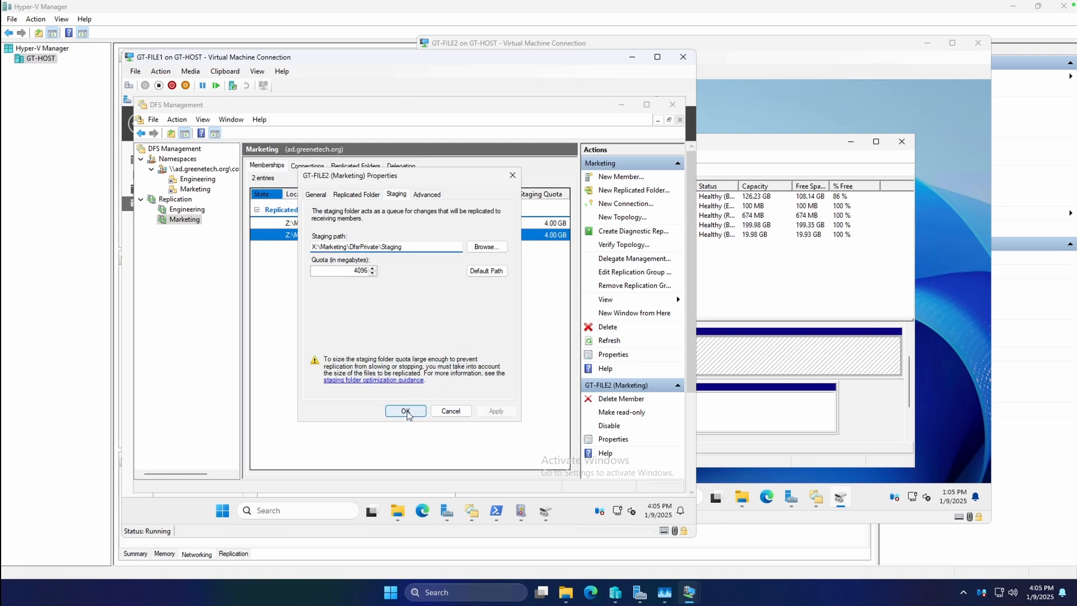
{"action": "left_click", "coordinate": [406, 412]}
{"action": "left_click", "coordinate": [400, 342]}
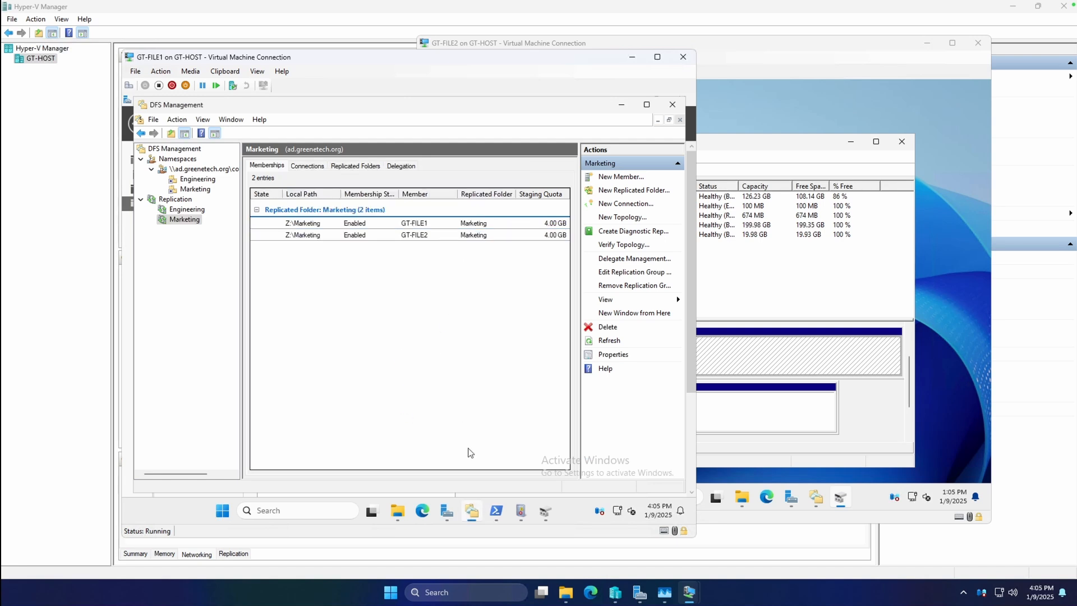
Step: Check the latest event in GT-FILE1's DFS Replication log in Event Viewer and minimize the log window
{"action": "left_click", "coordinate": [520, 510]}
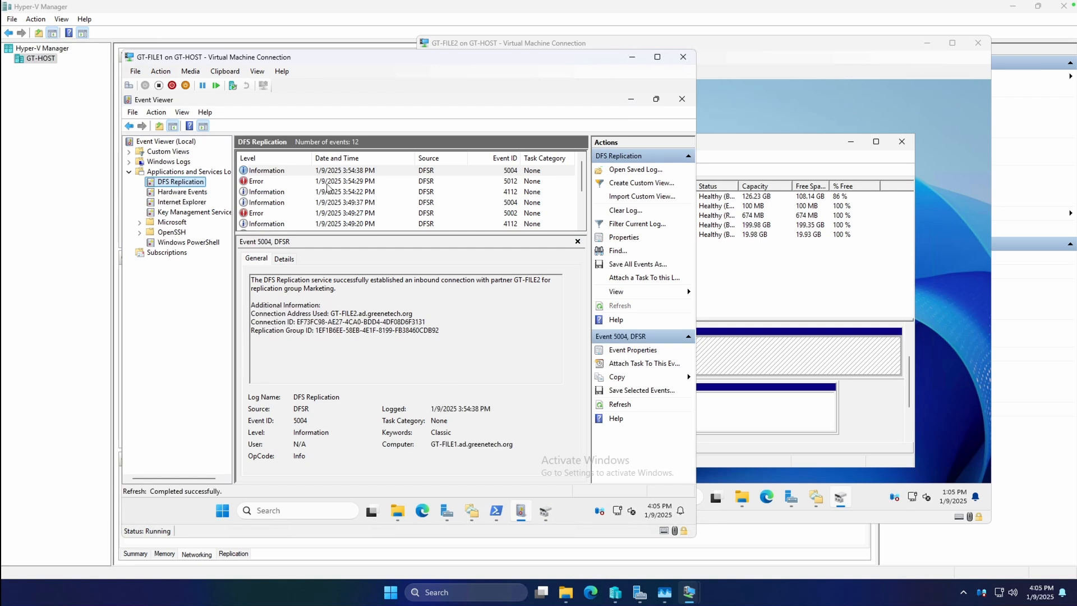
{"action": "left_click", "coordinate": [335, 172]}
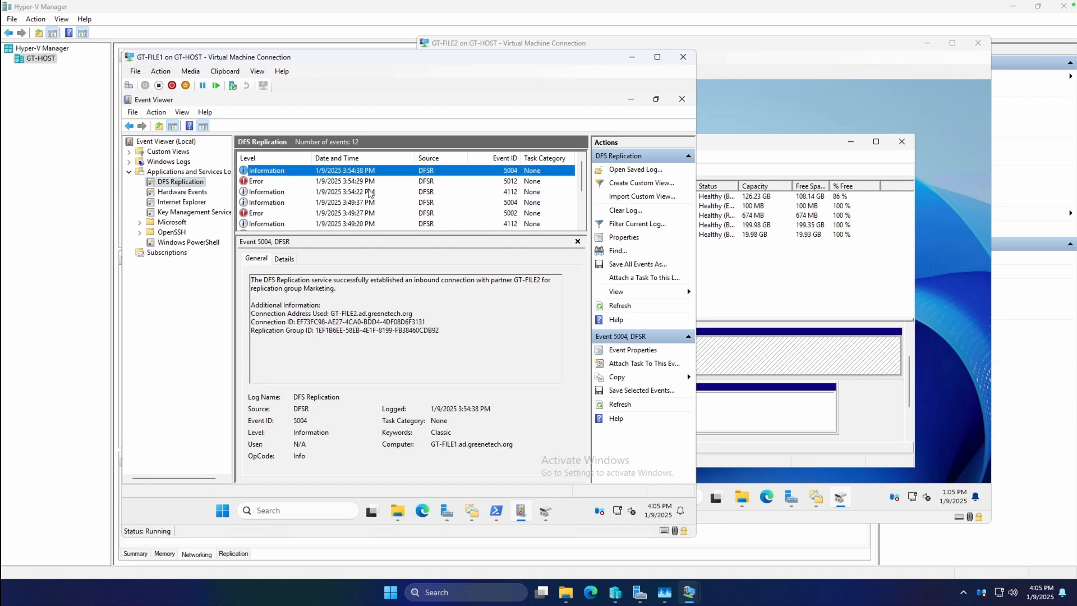
{"action": "left_click", "coordinate": [631, 100]}
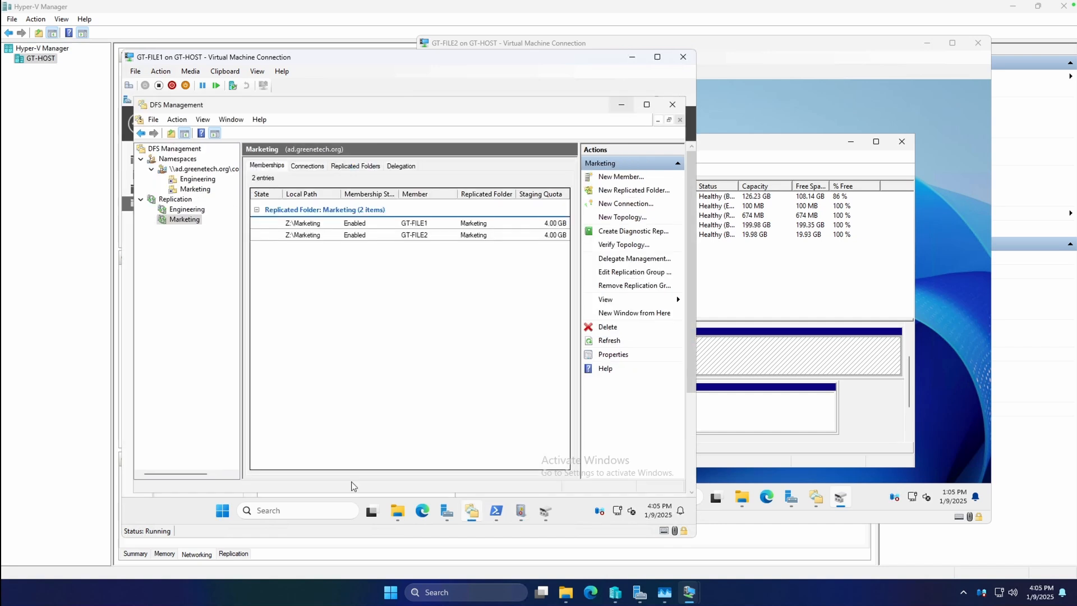
Step: Inspect the DFSR-STAGING (X:) folders on GT-FILE1 and the files in the Engineering folder on CompanyShareData (Z:)
{"action": "left_click", "coordinate": [397, 510]}
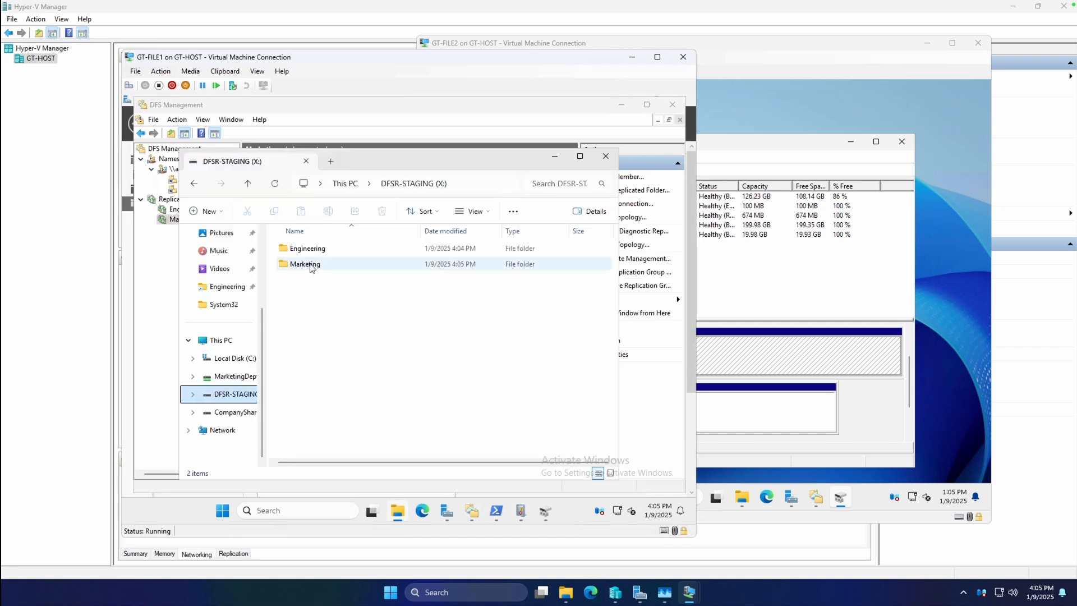
{"action": "left_click", "coordinate": [235, 413]}
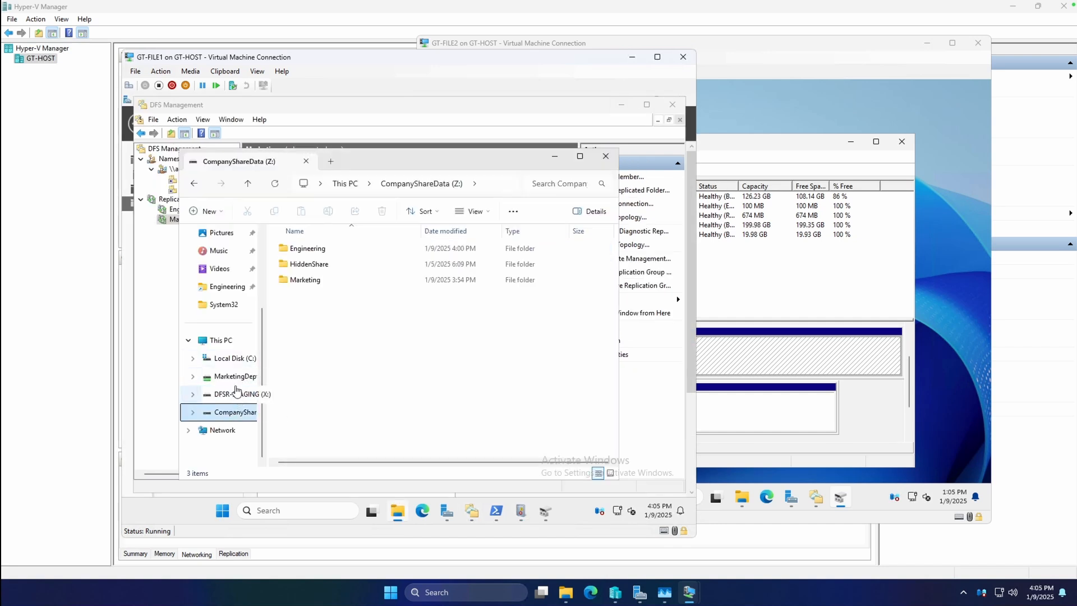
{"action": "double_click", "coordinate": [326, 249]}
{"action": "left_click", "coordinate": [328, 264]}
{"action": "right_click", "coordinate": [328, 264]}
{"action": "left_click", "coordinate": [379, 279]}
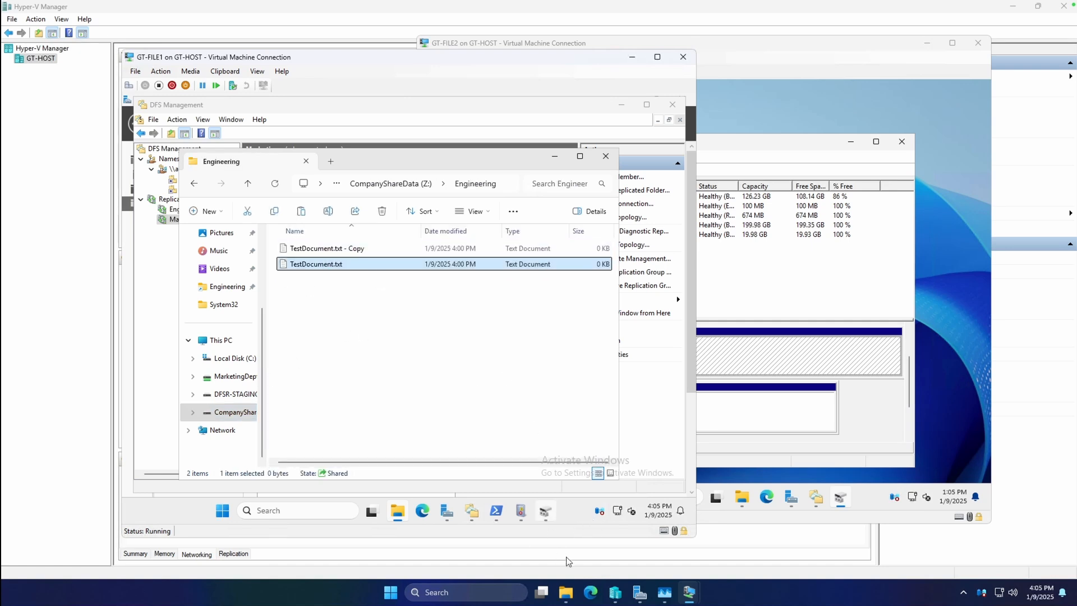
Step: Switch to GT-FILE2 and view the contents of its DFSR-STAGING (X:) drive in File Explorer
{"action": "mouse_move", "coordinate": [689, 593]}
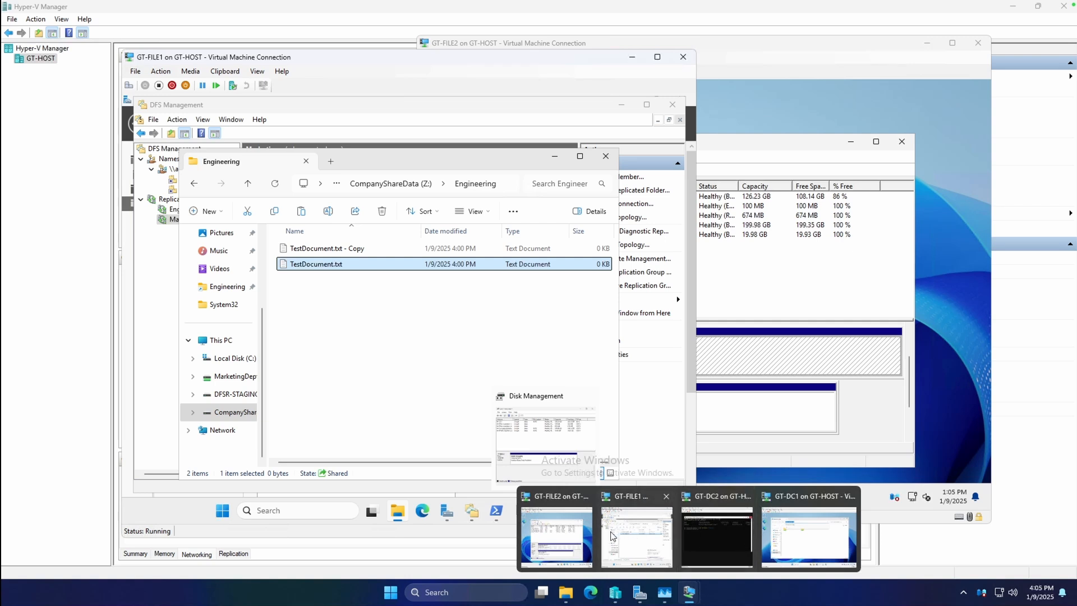
{"action": "left_click", "coordinate": [555, 536]}
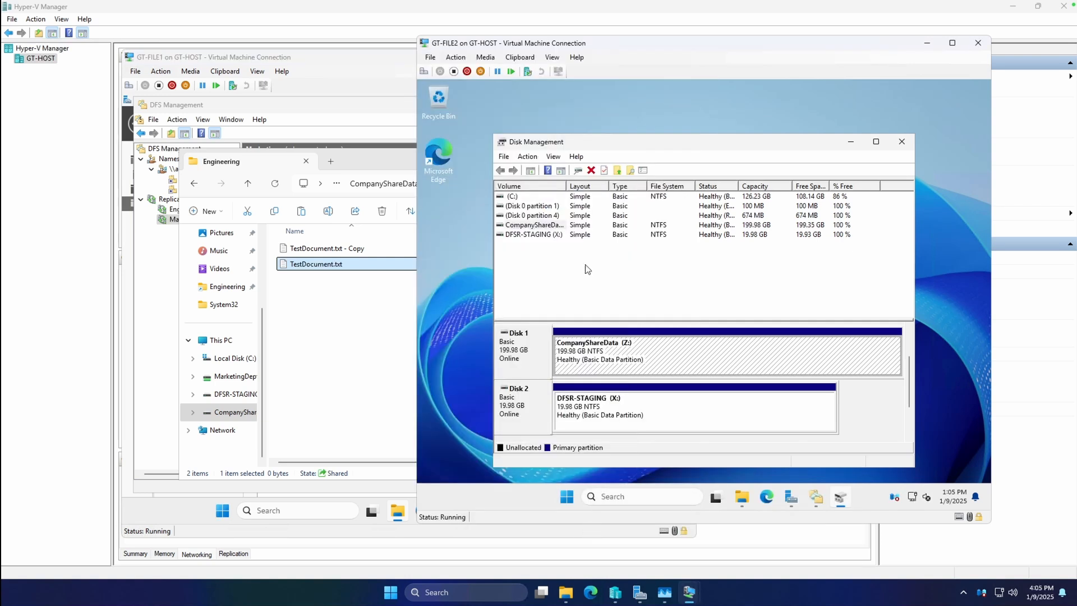
{"action": "left_click", "coordinate": [741, 496]}
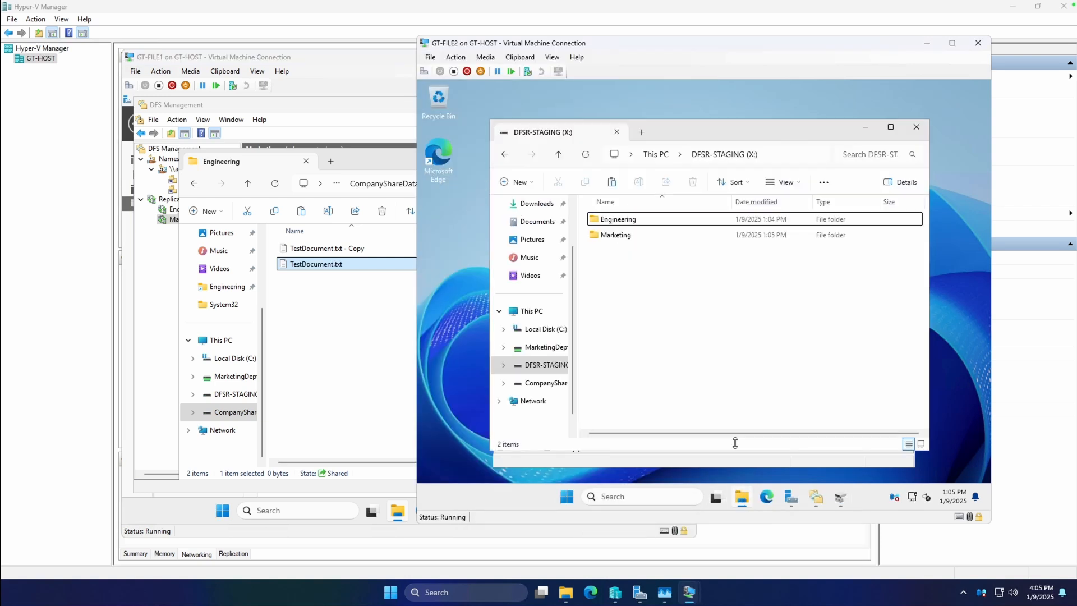
Step: Open the Engineering folder on GT-FILE2's CompanyShareData (Z:) drive and place the GT-FILE2 virtual machine window beside GT-FILE1's Engineering folder
{"action": "left_click", "coordinate": [550, 386]}
{"action": "double_click", "coordinate": [638, 220]}
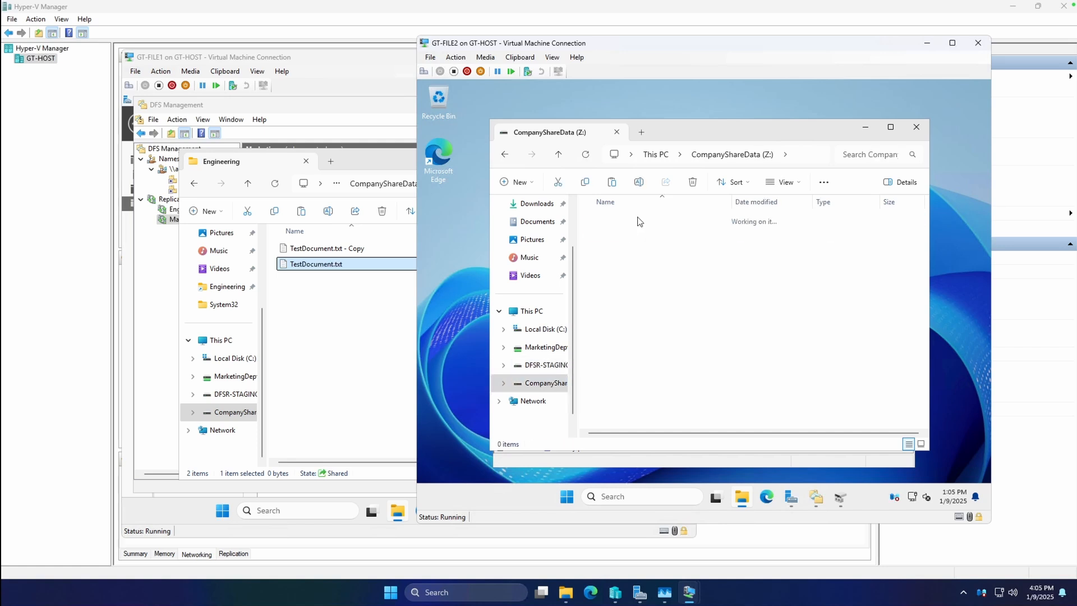
{"action": "left_click_drag", "start_coordinate": [540, 49], "coordinate": [649, 70]}
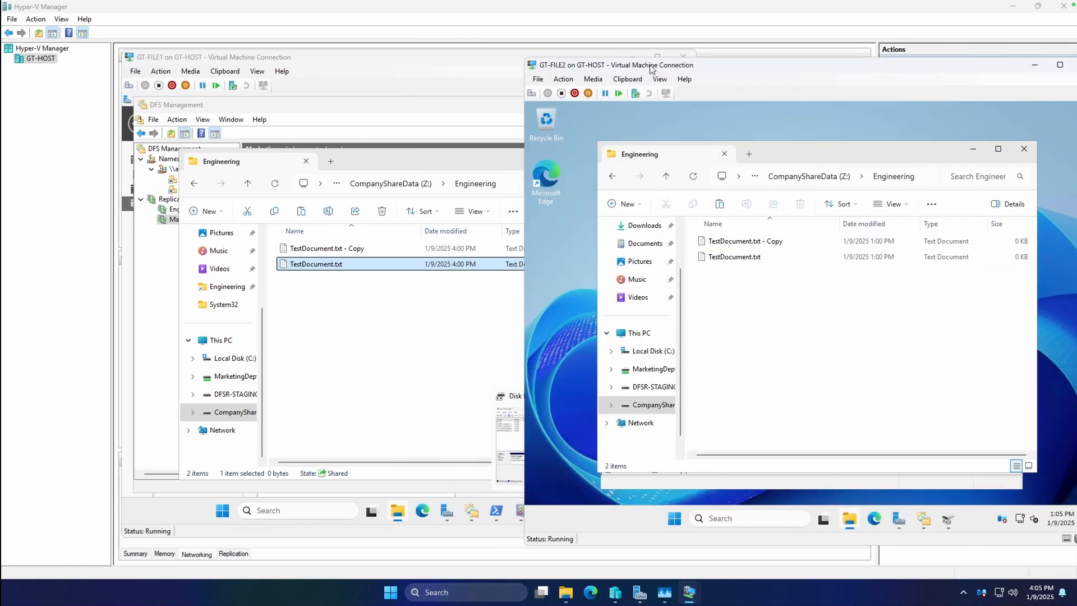
Step: Paste another copy of the test document into the Engineering folder on GT-FILE1 to test replication toward GT-FILE2
{"action": "left_click", "coordinate": [381, 298]}
{"action": "right_click", "coordinate": [384, 297]}
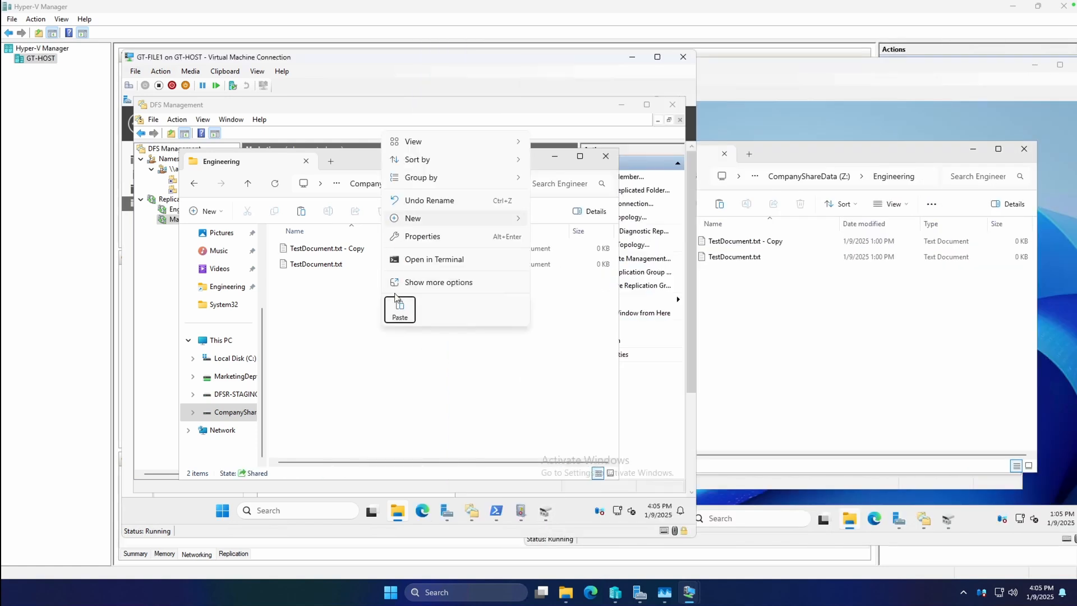
{"action": "left_click", "coordinate": [397, 311]}
{"action": "left_click", "coordinate": [405, 353]}
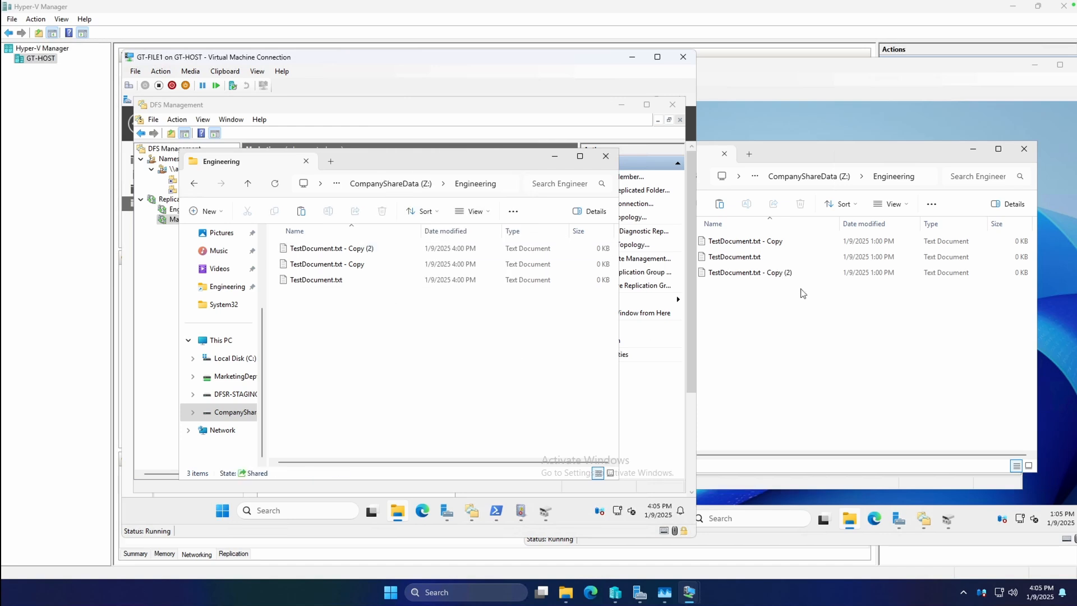
Step: On GT-FILE2, copy TestDocument.txt and paste the duplicate into the same Engineering folder to test replication toward GT-FILE1
{"action": "left_click", "coordinate": [756, 257]}
{"action": "right_click", "coordinate": [756, 257]}
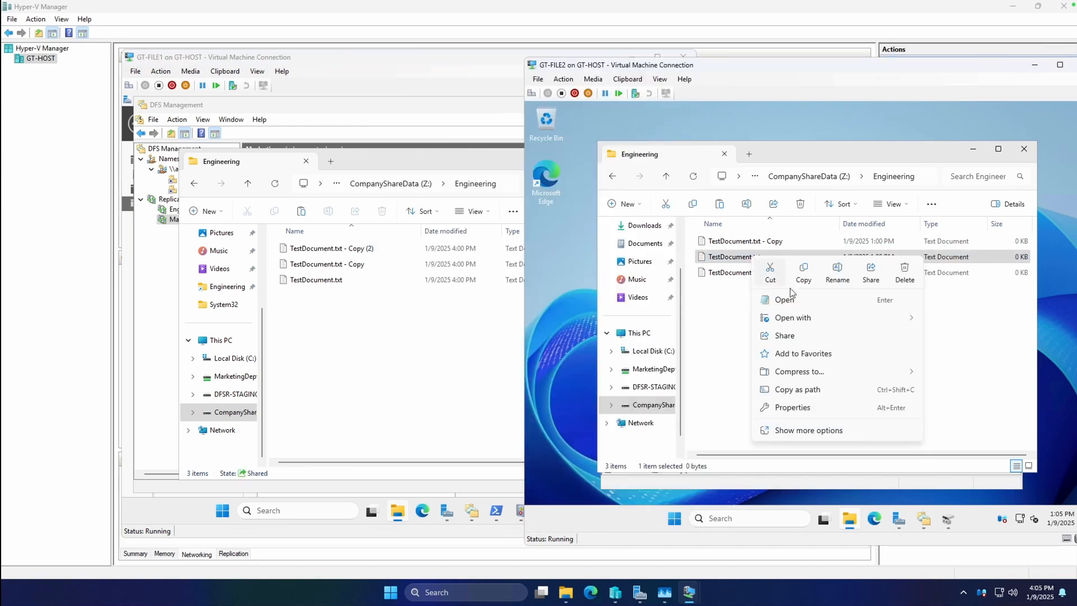
{"action": "left_click", "coordinate": [757, 326]}
{"action": "right_click", "coordinate": [757, 326]}
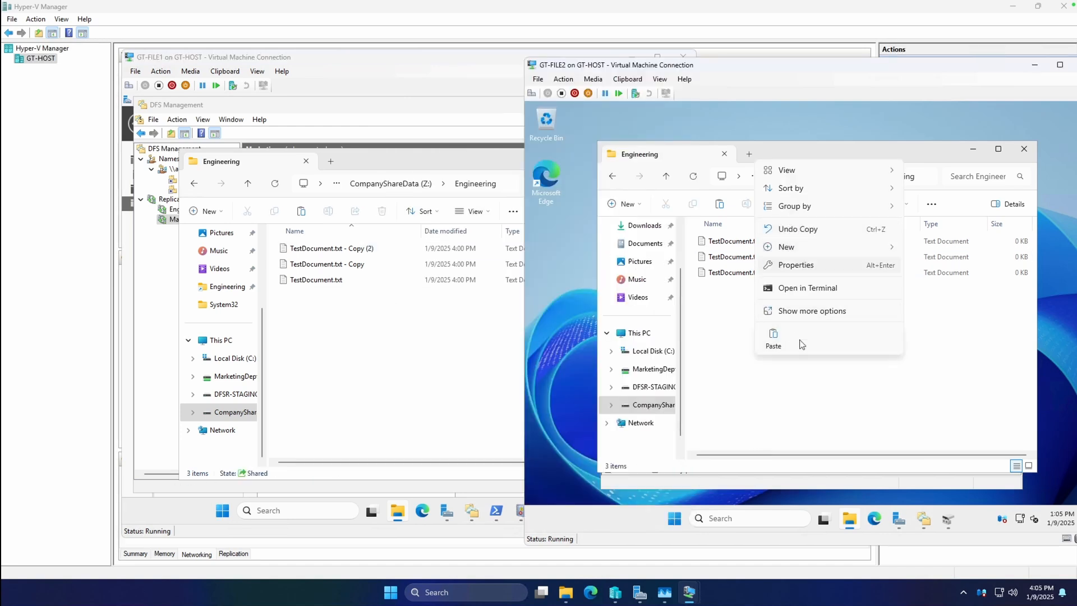
{"action": "left_click", "coordinate": [773, 335]}
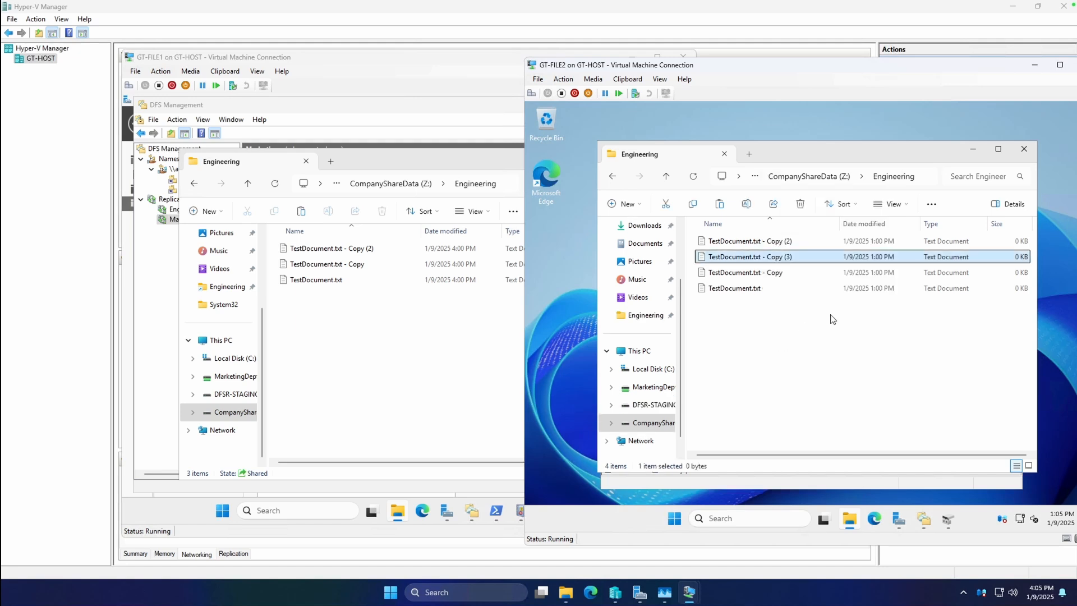
{"action": "left_click", "coordinate": [802, 349]}
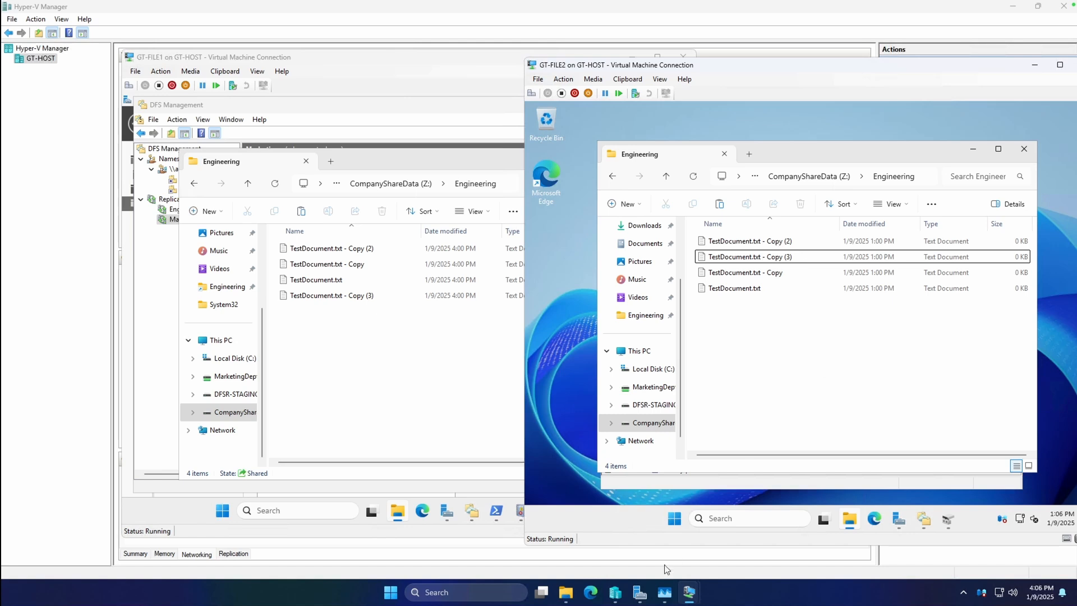
Step: Check GT-FILE1's DFS Replication log in Event Viewer again and minimize the log window
{"action": "left_click", "coordinate": [473, 414]}
{"action": "left_click", "coordinate": [520, 508]}
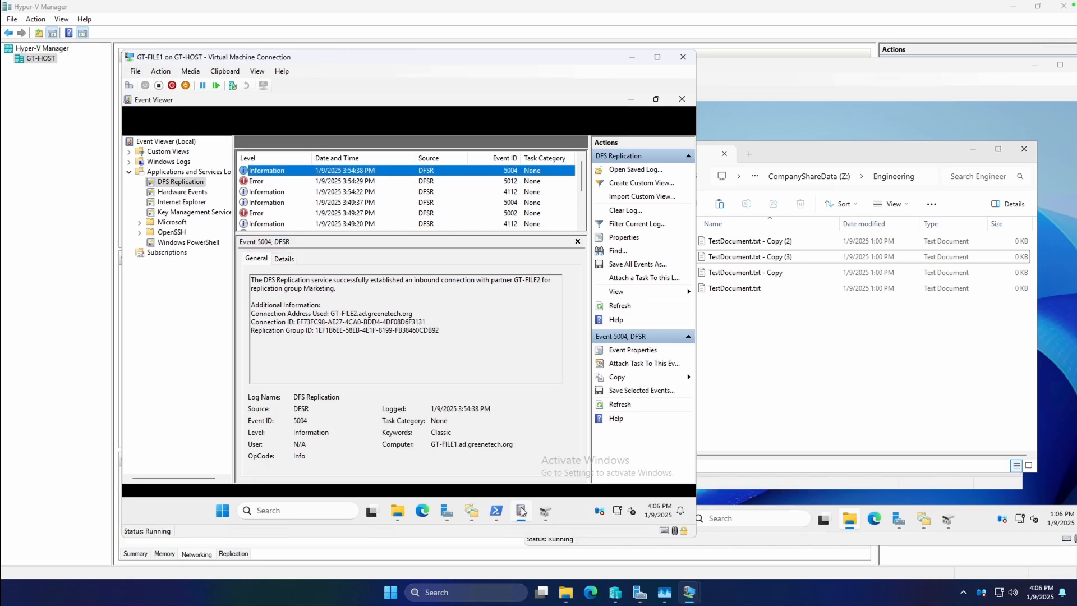
{"action": "left_click", "coordinate": [631, 99]}
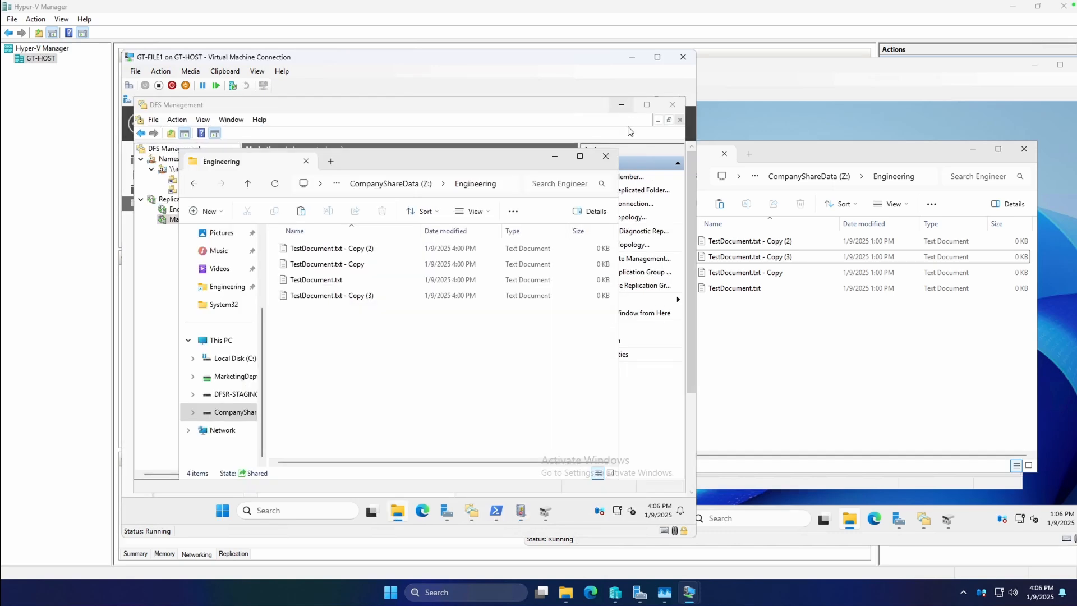
Step: Review the Engineering replication group's memberships in DFS Management and compare the Engineering folders on GT-FILE1 and GT-FILE2
{"action": "left_click", "coordinate": [806, 336]}
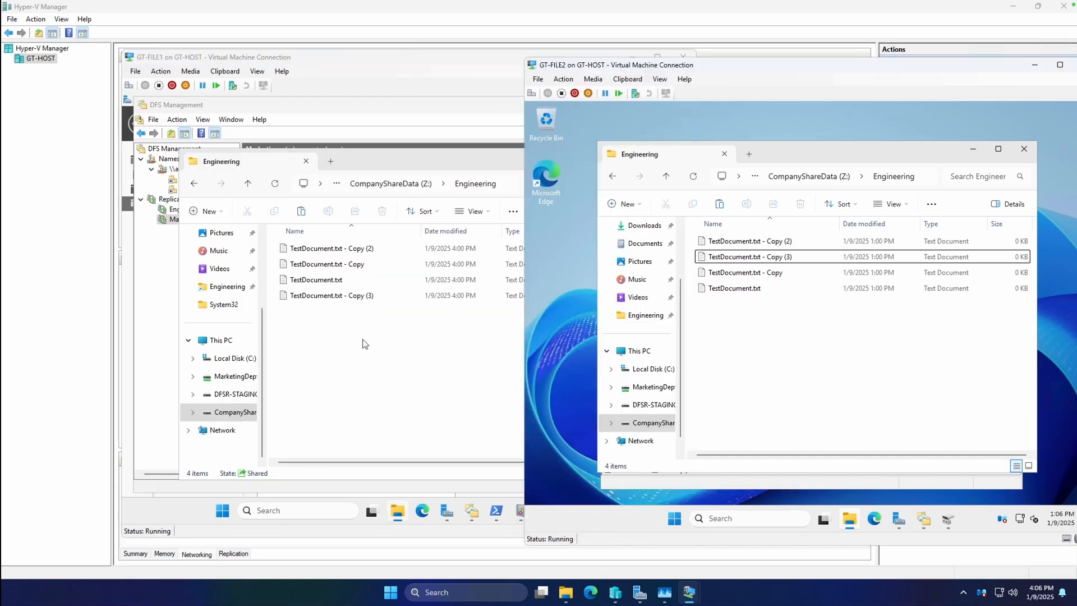
{"action": "left_click", "coordinate": [397, 366]}
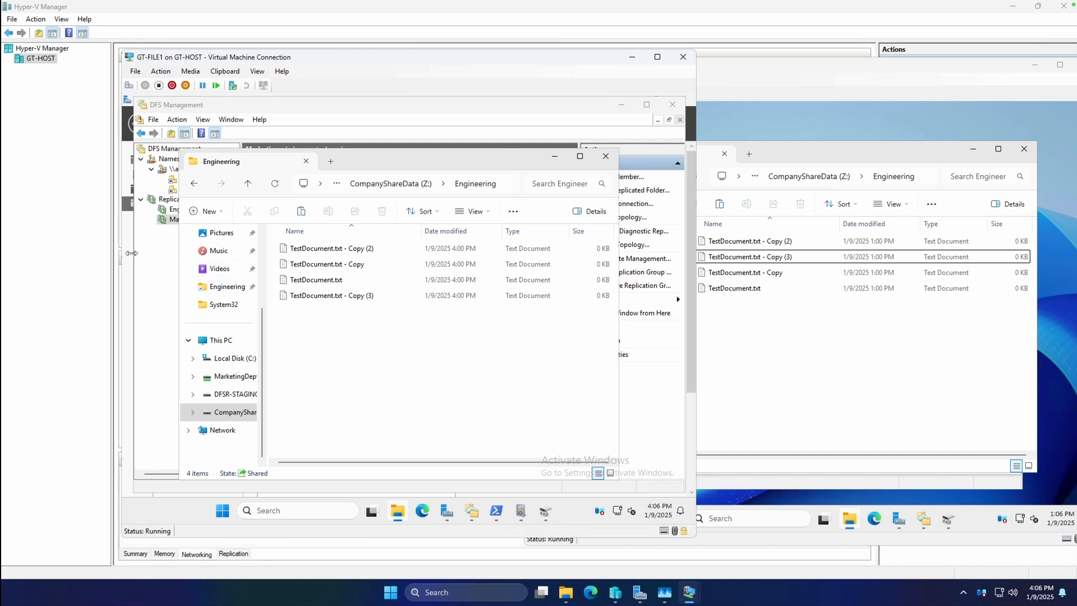
{"action": "left_click", "coordinate": [158, 256]}
{"action": "left_click", "coordinate": [186, 210]}
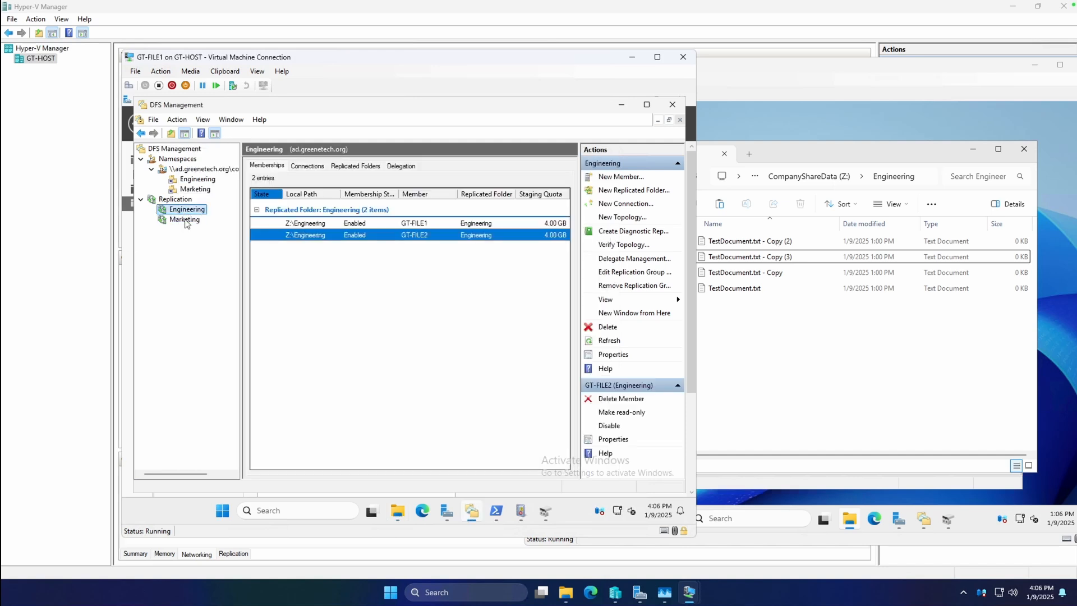
{"action": "left_click", "coordinate": [781, 358]}
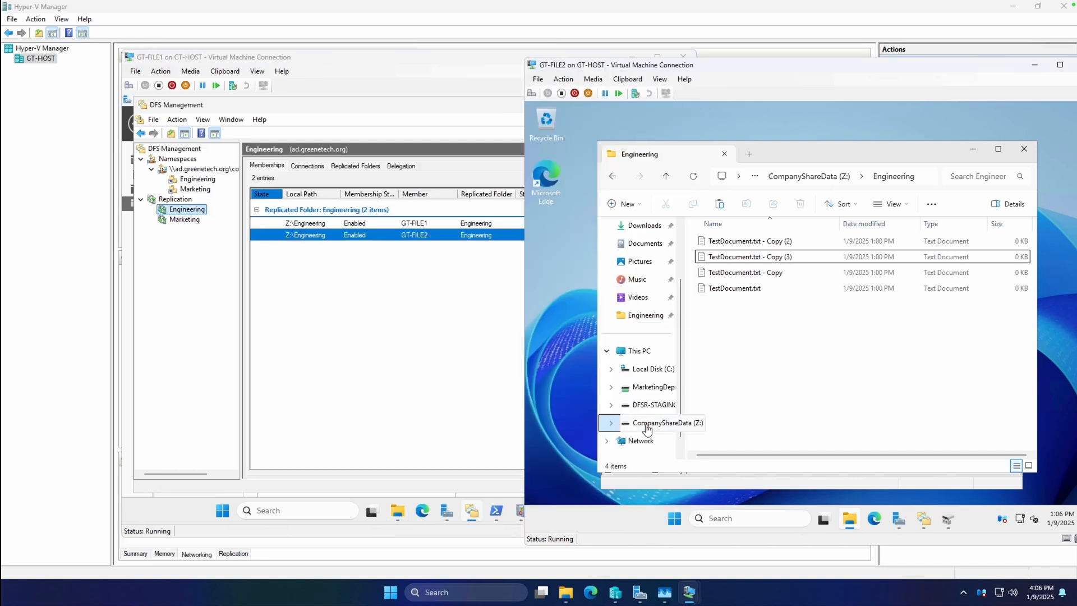
{"action": "left_click", "coordinate": [399, 512]}
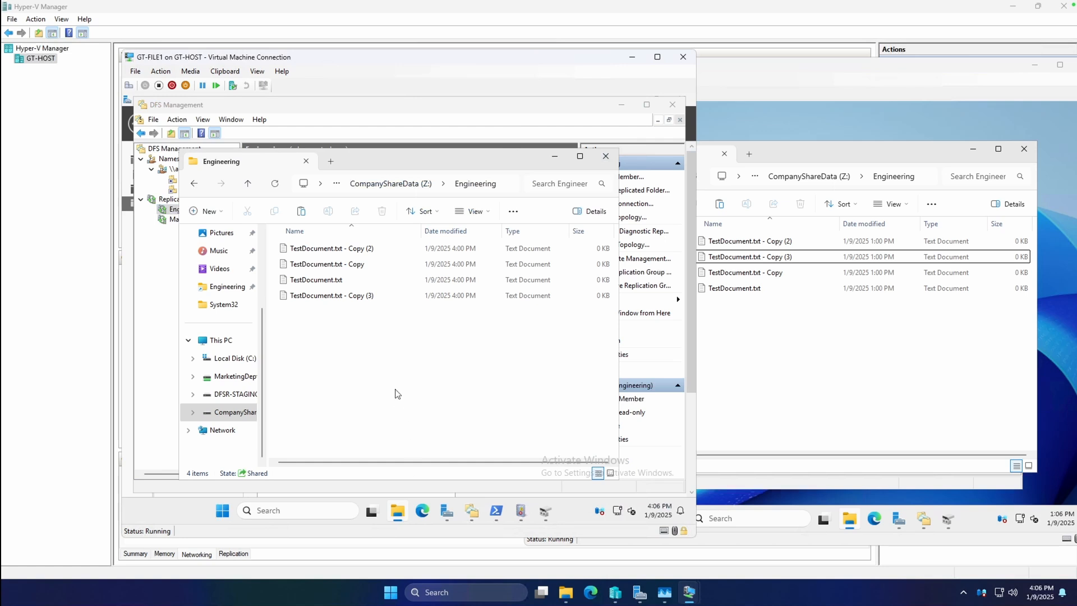